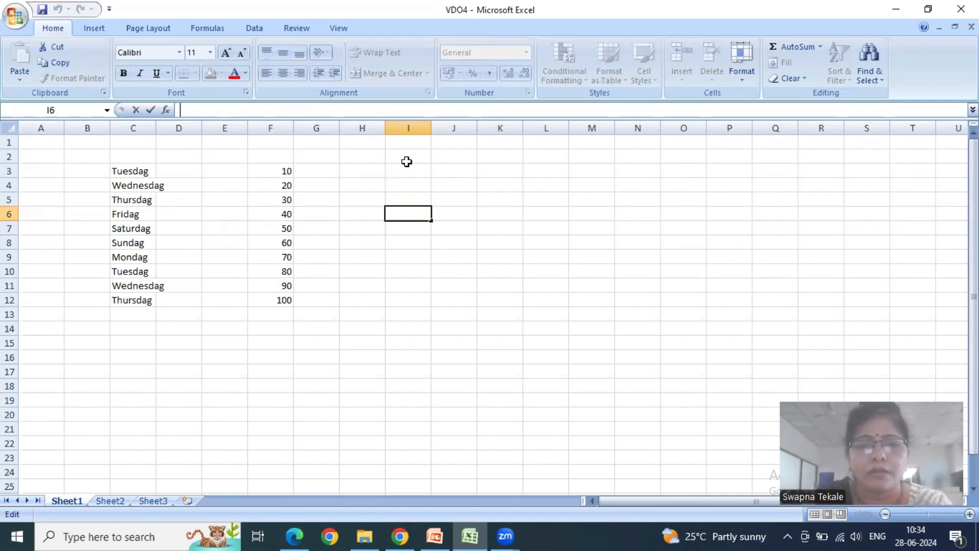
Enter the text "Welcome toExcel Online Lectures" in cell I3.
left_click(415, 170)
double_click(415, 171)
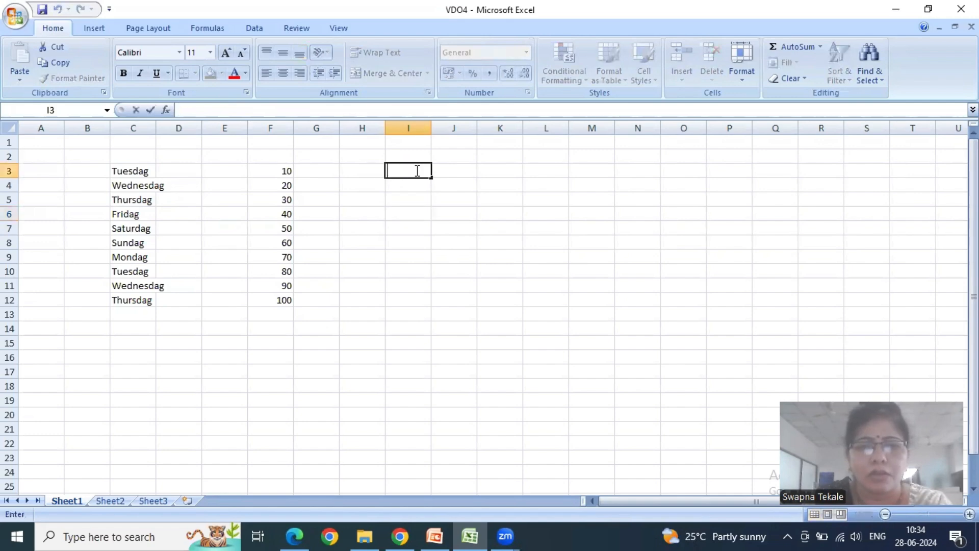
type("Welcome t")
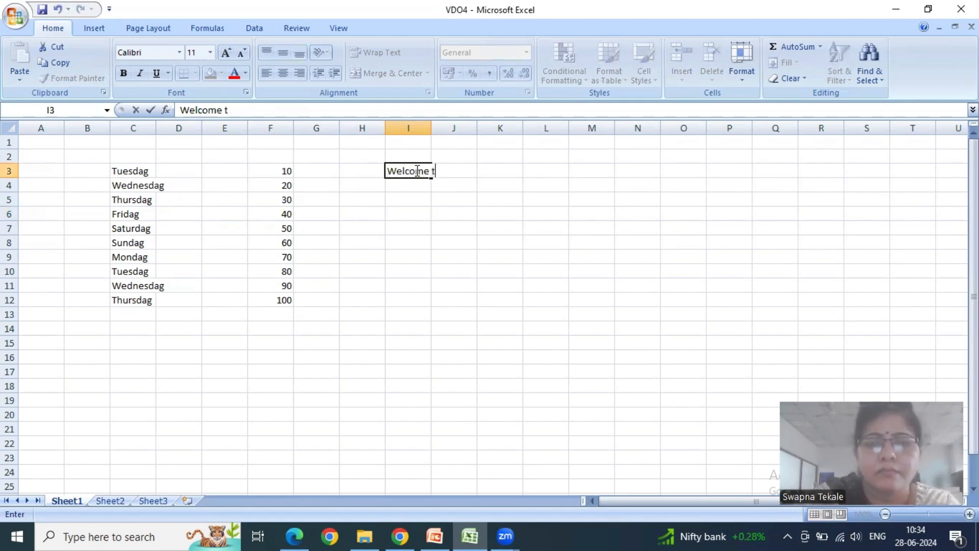
type("oExcel Online ")
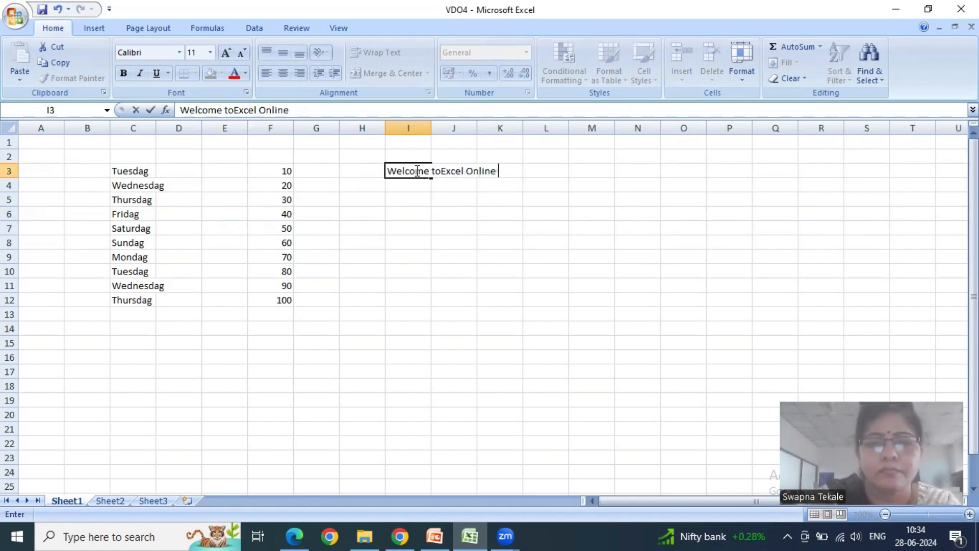
type("LEctures")
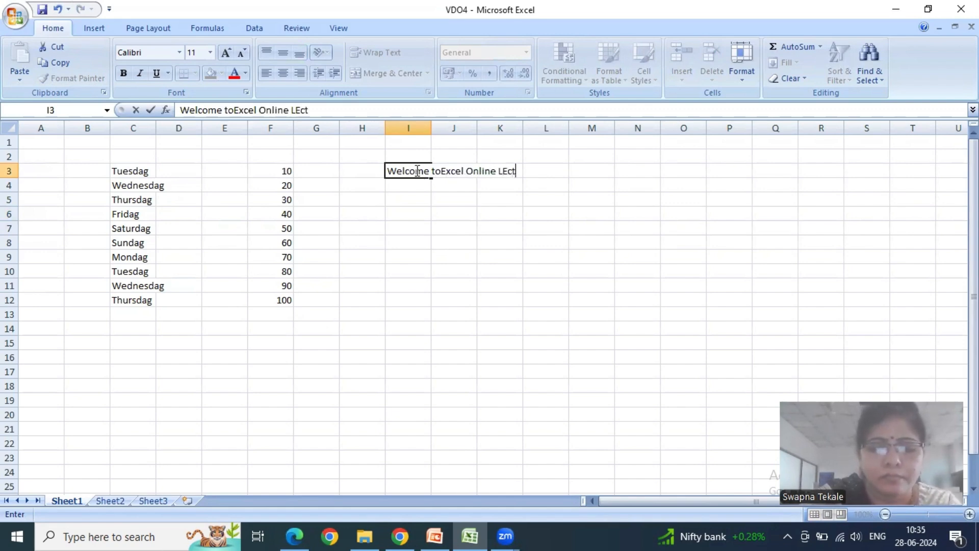
left_click(482, 210)
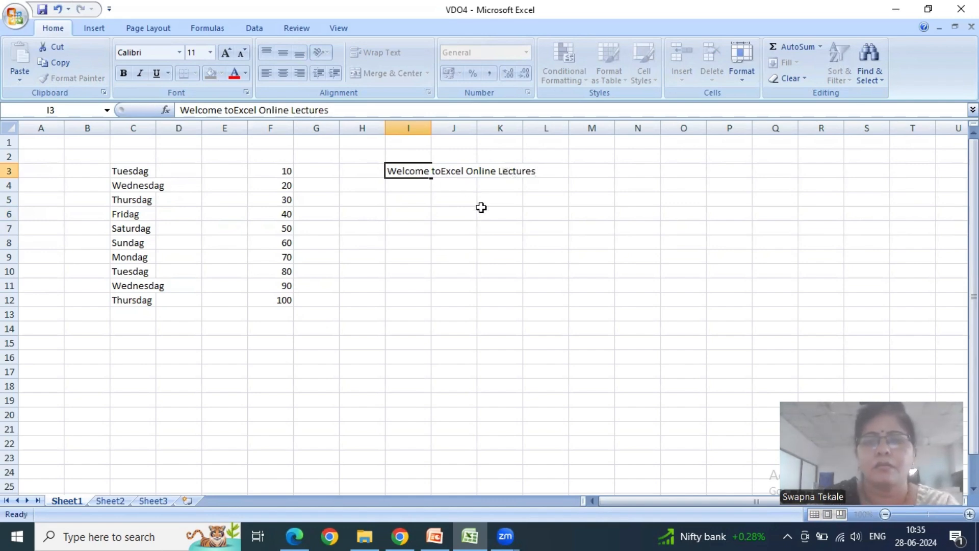
Append the word "Series" to the end of the text in cell I3.
left_click(418, 172)
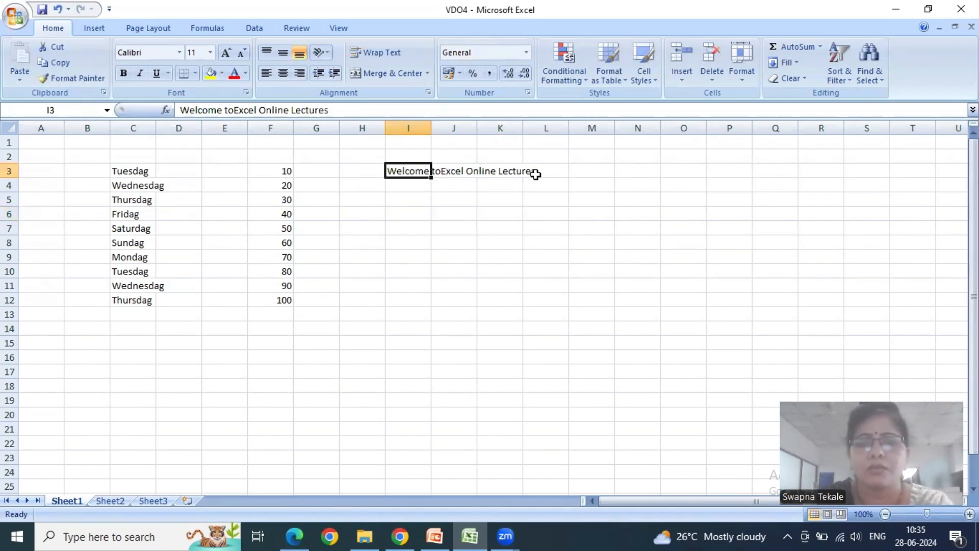
left_click(374, 110)
type("Series")
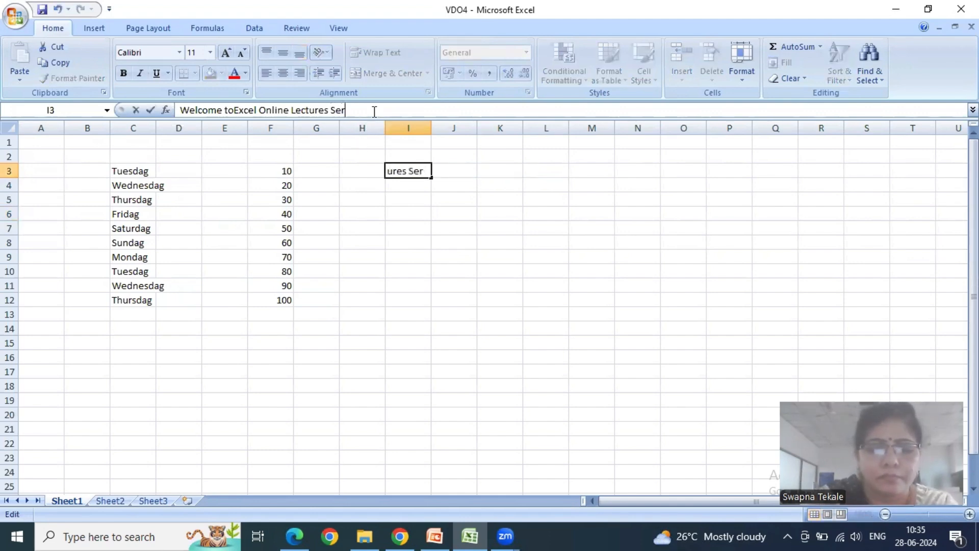
left_click(398, 185)
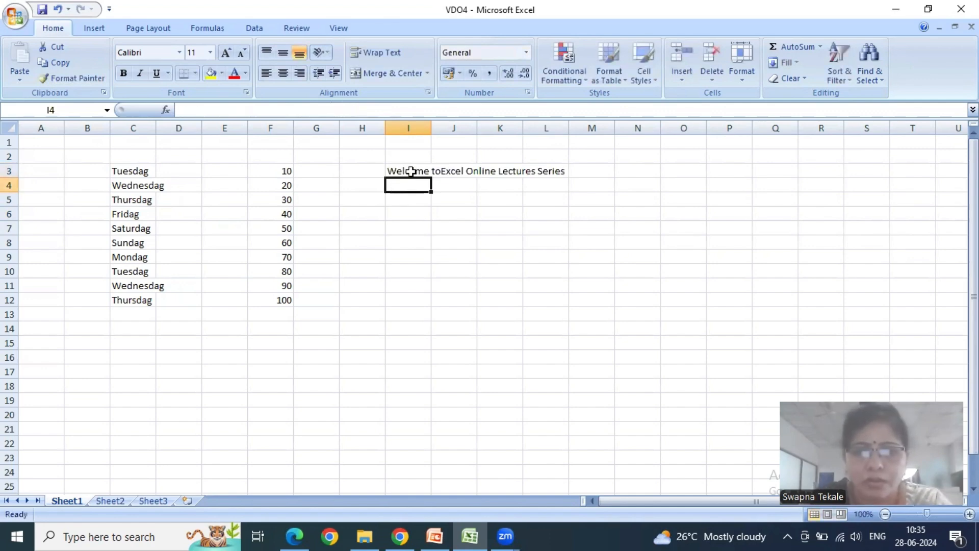
Turn on Wrap text for cell I3 and widen column I until the text fits on one line.
left_click(409, 170)
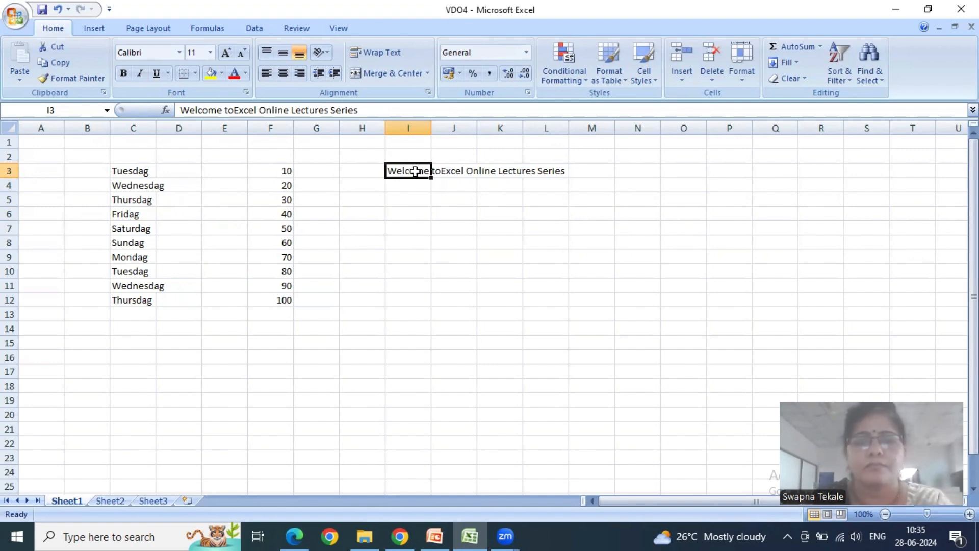
right_click(406, 174)
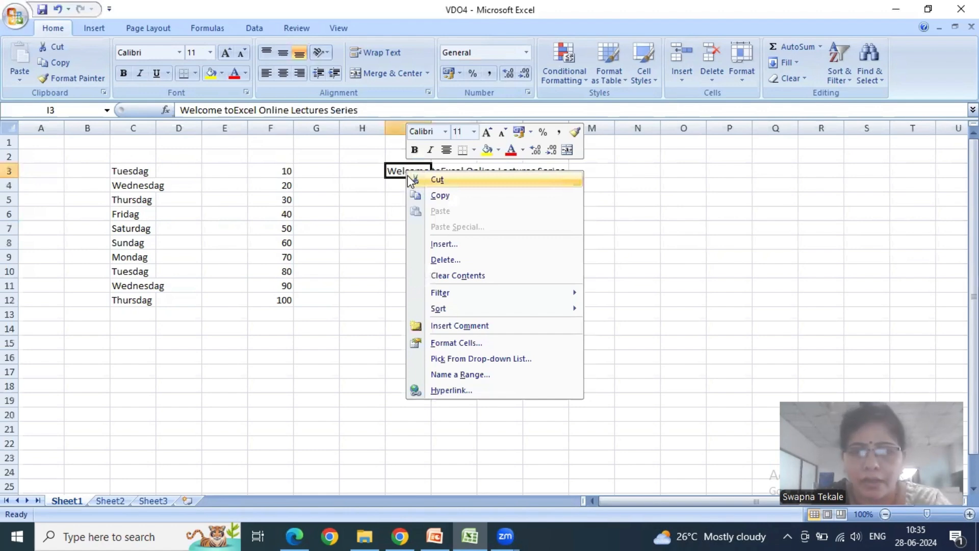
left_click(443, 344)
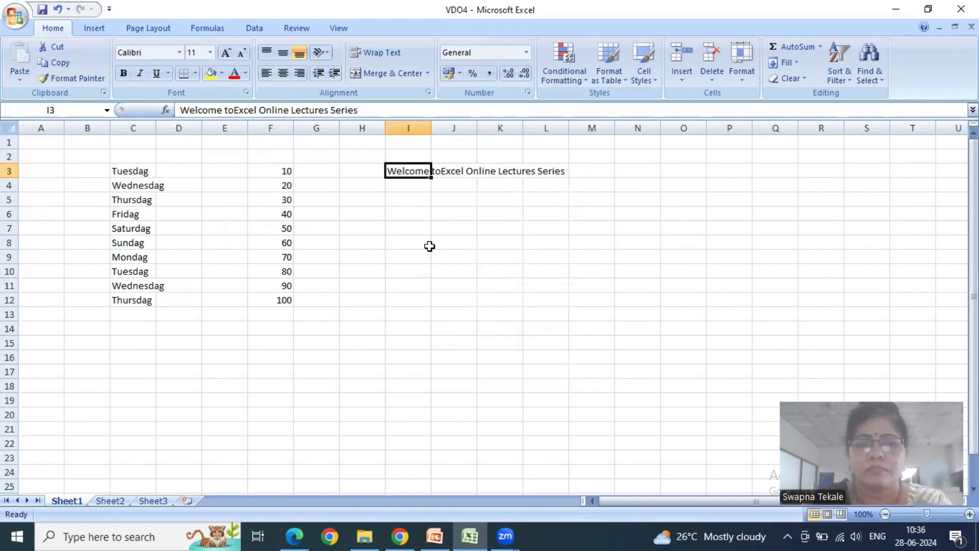
left_click(310, 326)
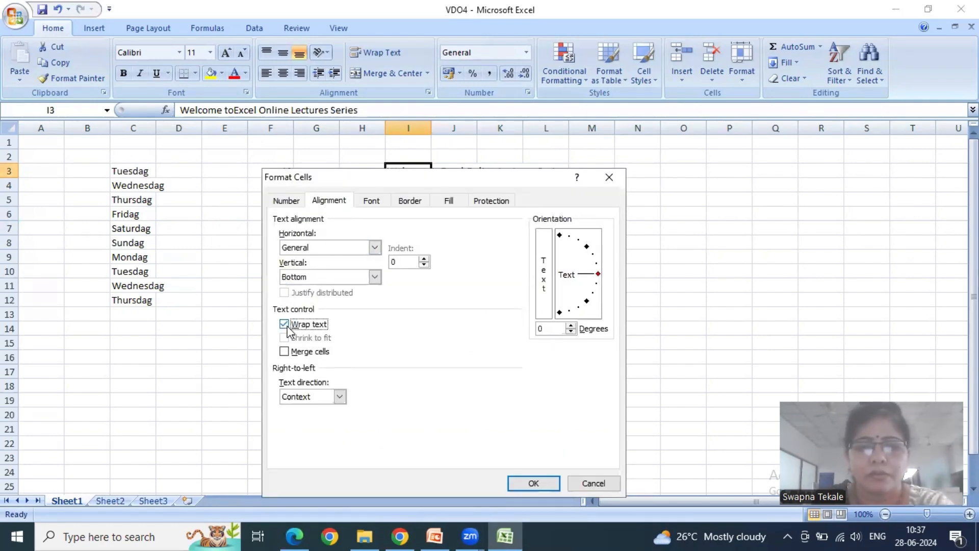
left_click(533, 483)
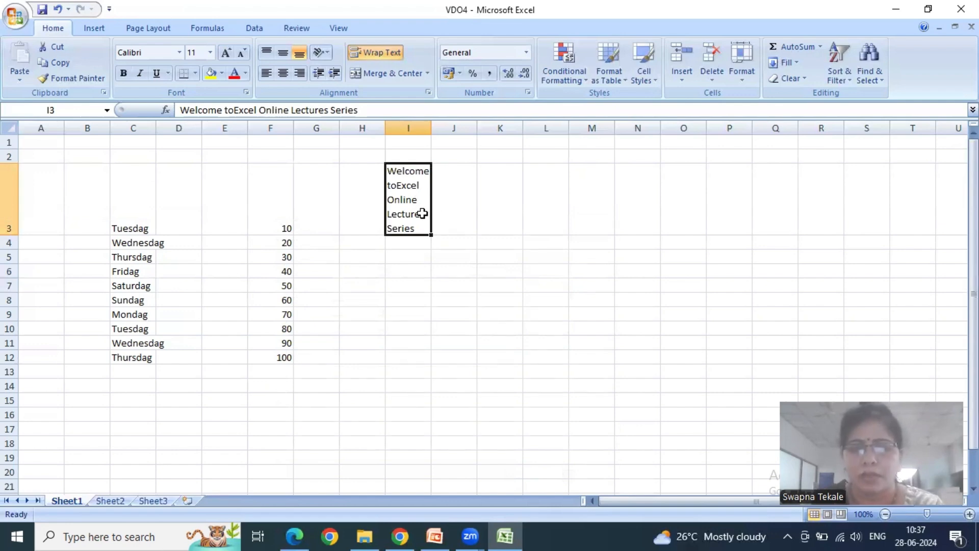
left_click_drag(434, 126, 583, 125)
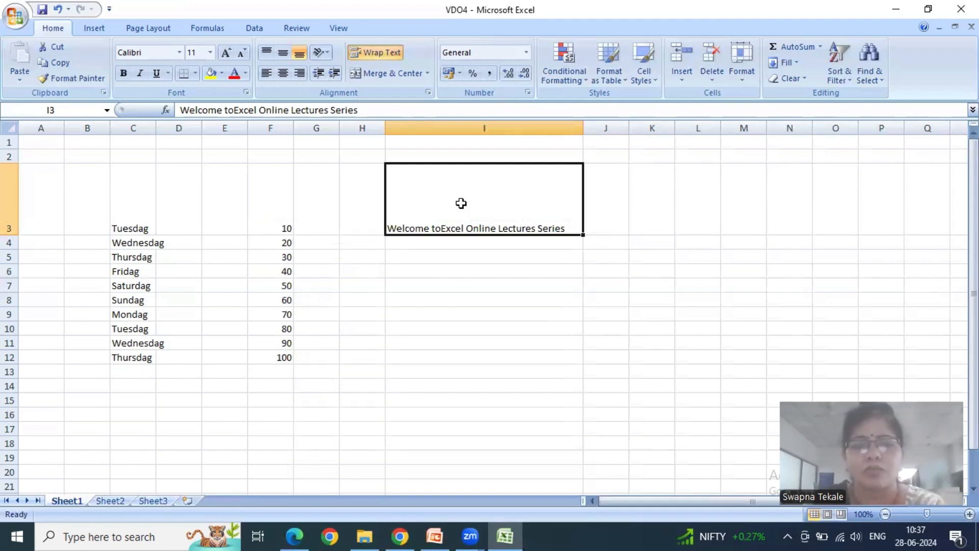
left_click(380, 54)
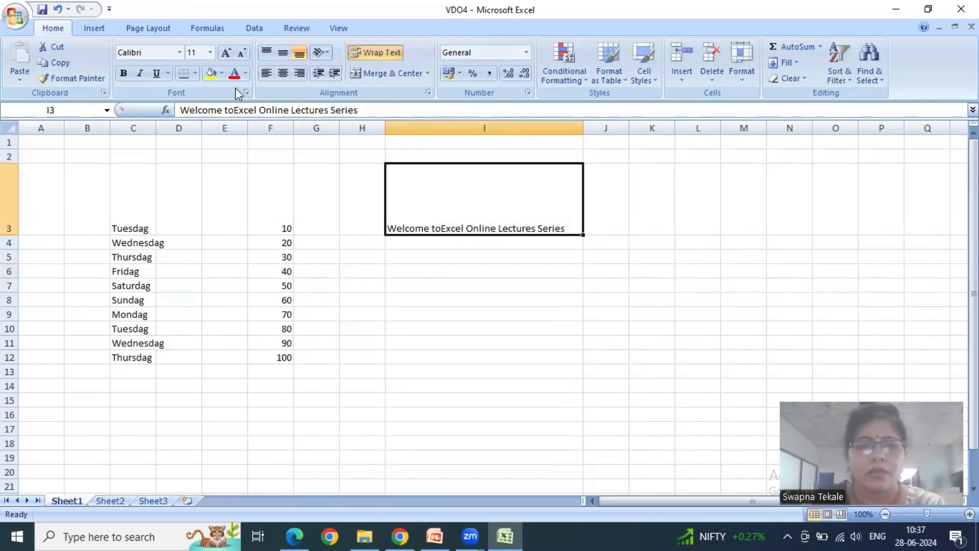
Format the text in cell I3 with the Algerian font at size 16.
left_click(180, 53)
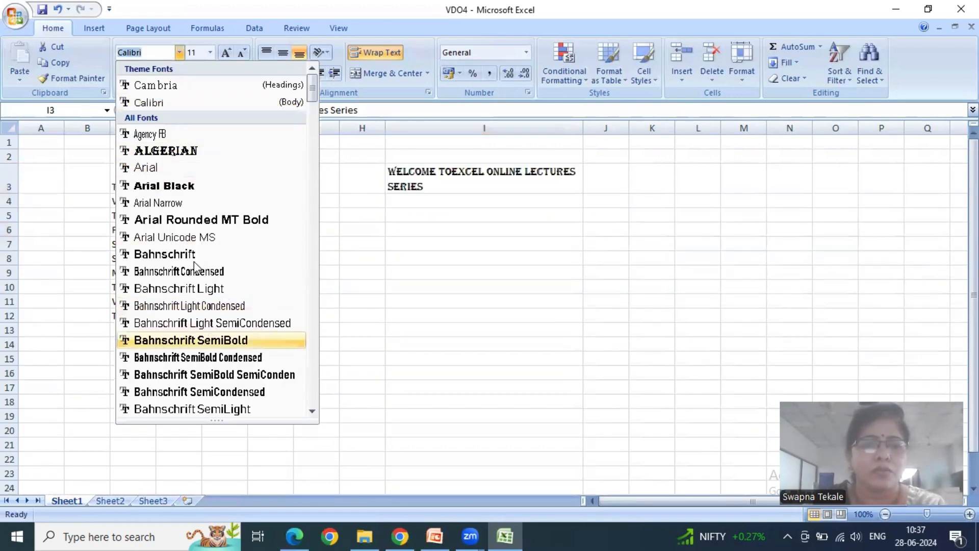
left_click(176, 153)
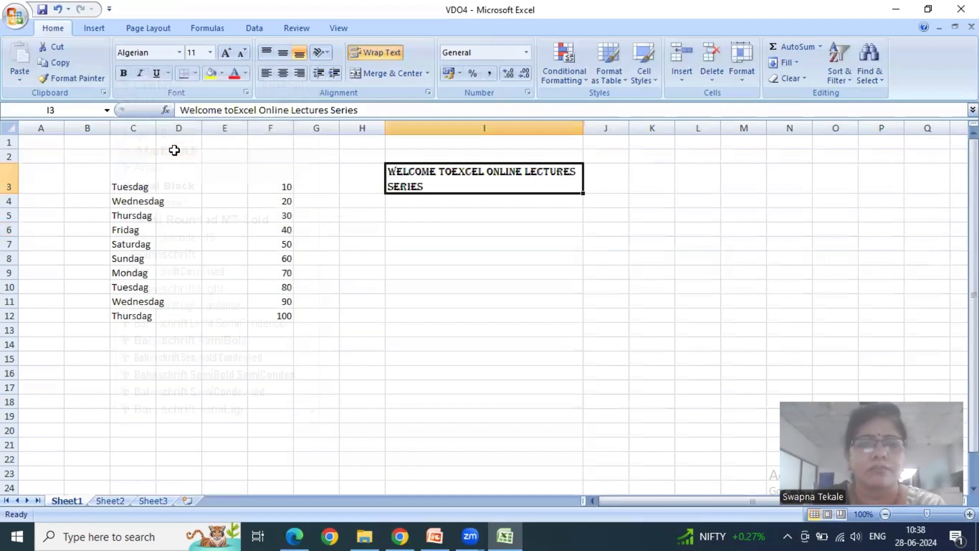
left_click(210, 53)
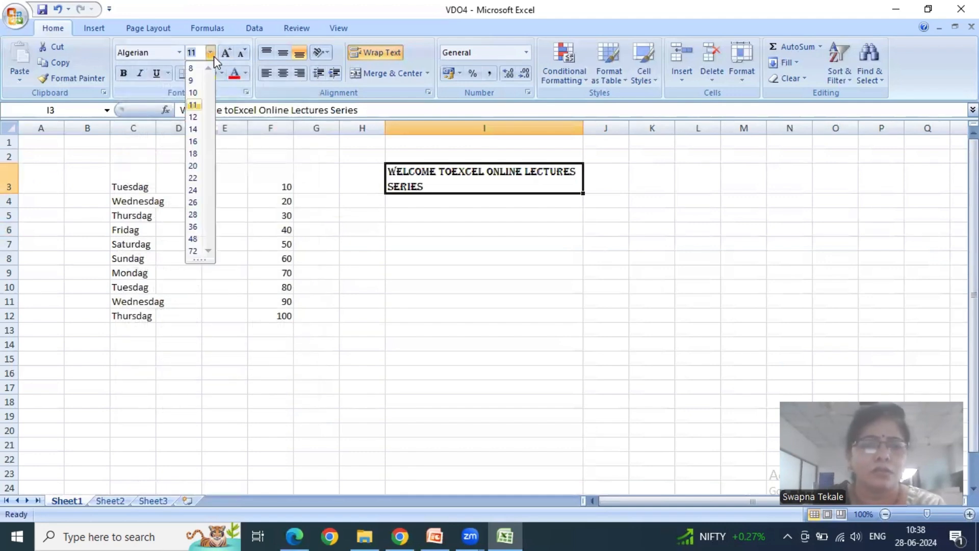
left_click(194, 141)
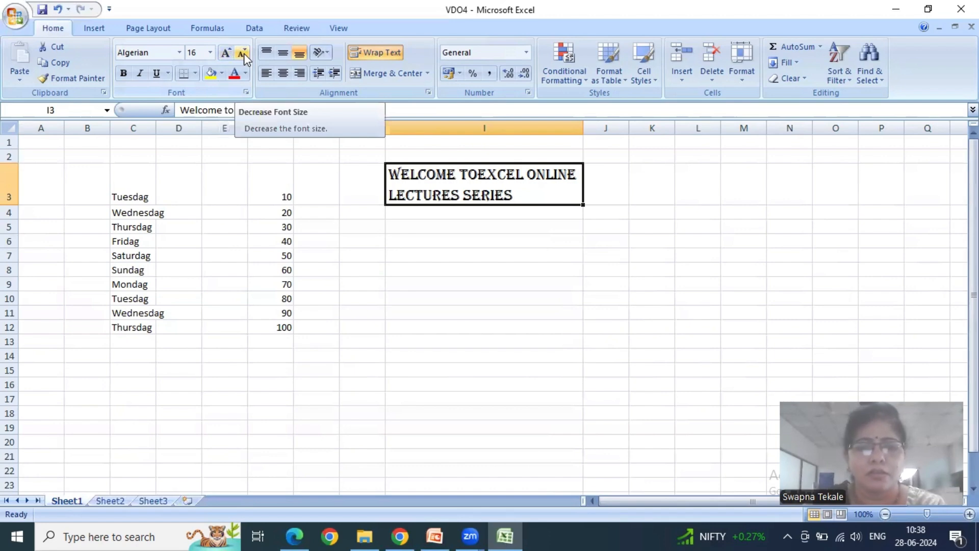
Enlarge the font of the text in cell I3 by six size increments.
left_click(210, 53)
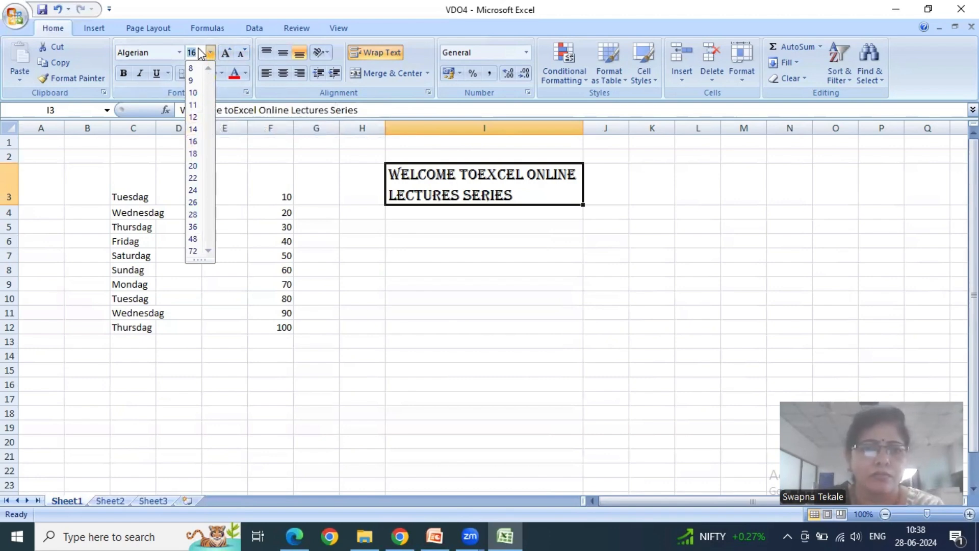
left_click(225, 57)
left_click(227, 59)
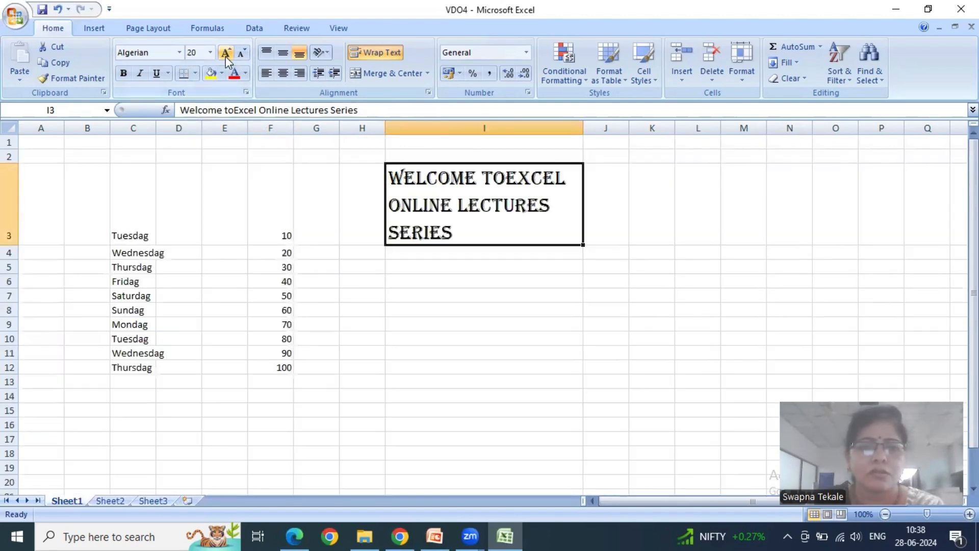
left_click(226, 55)
left_click(225, 55)
left_click(225, 55)
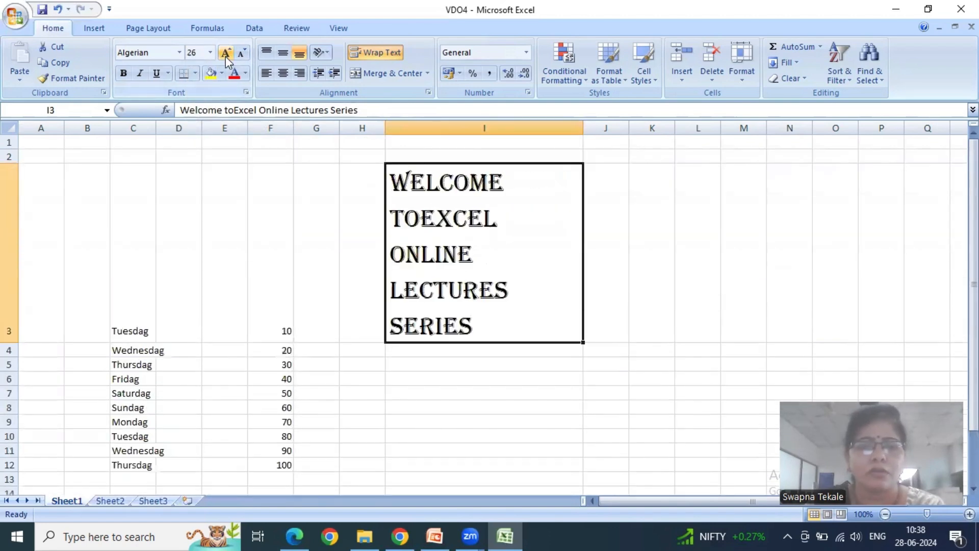
left_click(226, 55)
Reduce the font of the text in cell I3 step by step to size 16.
left_click(242, 56)
left_click(243, 56)
left_click(243, 56)
left_click(243, 56)
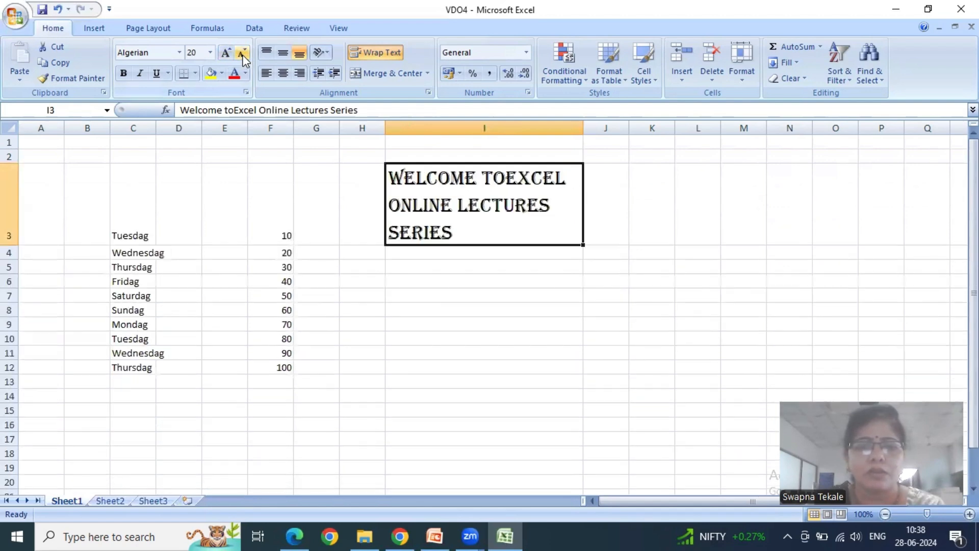
left_click(243, 57)
left_click(243, 56)
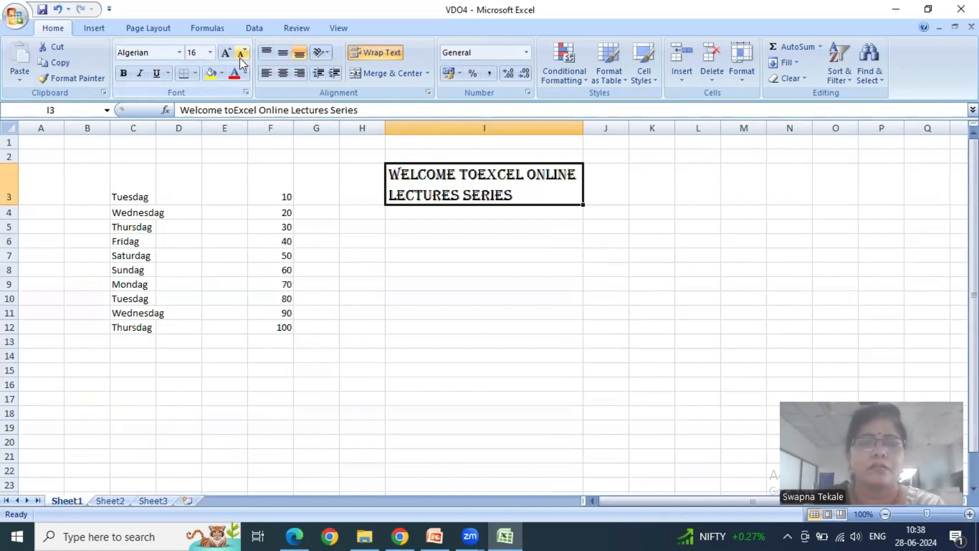
Make the welcome text in cell I3 bold, italic and underlined.
left_click(123, 72)
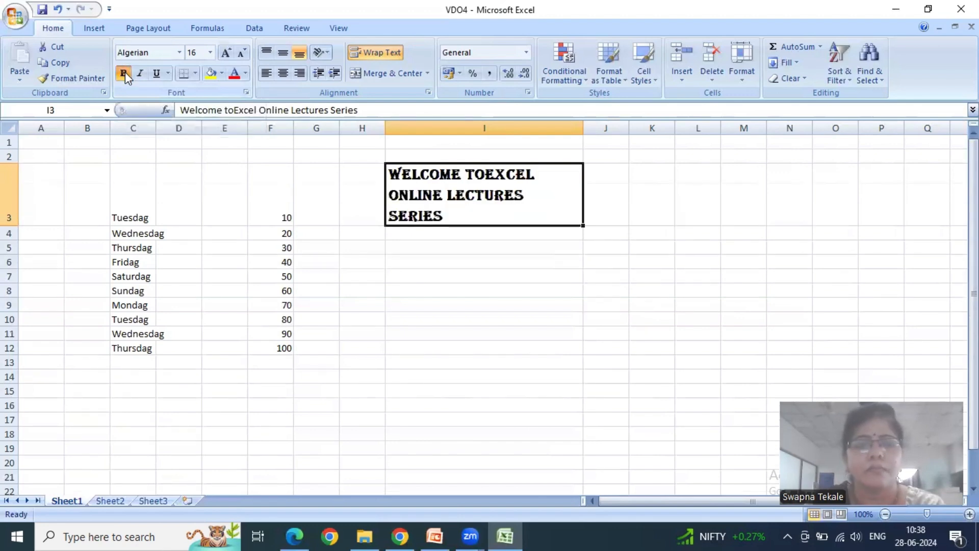
left_click(143, 76)
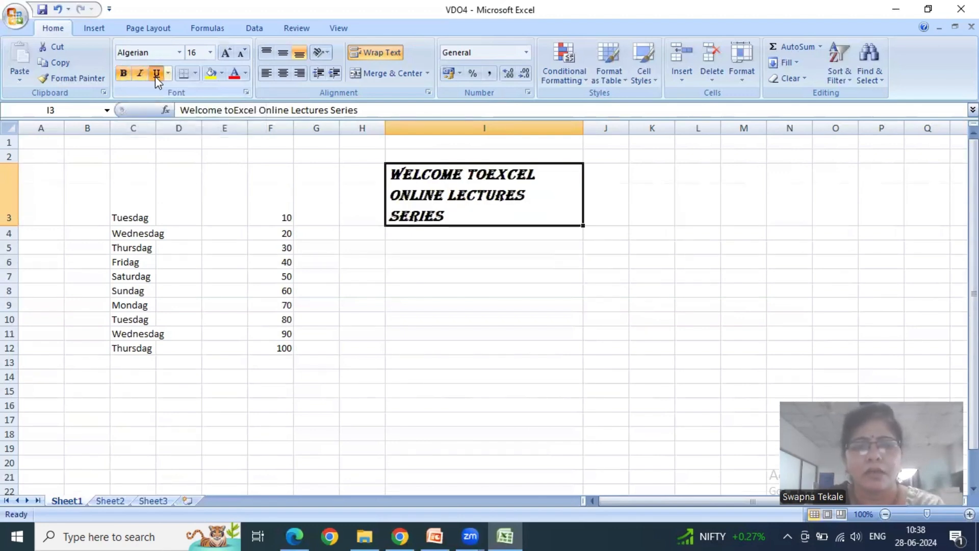
left_click(157, 78)
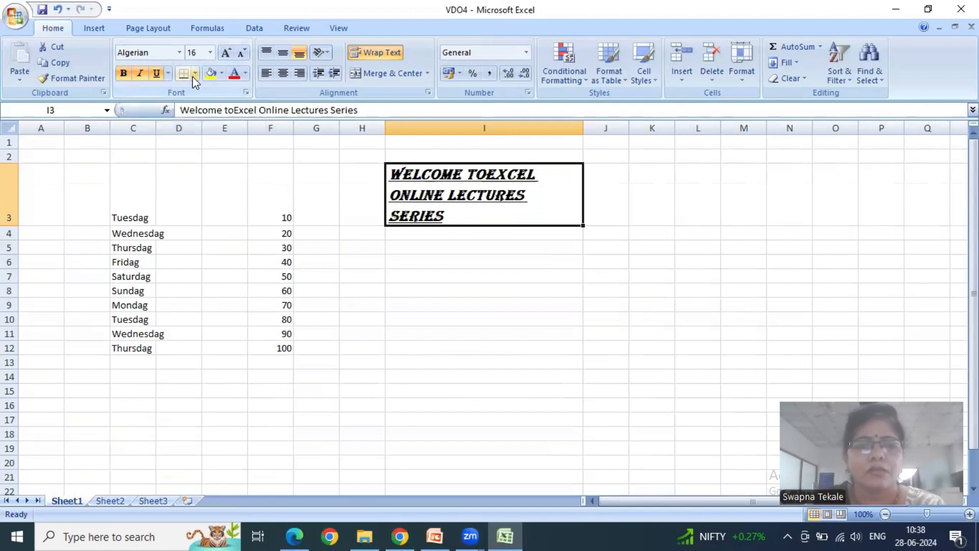
left_click(494, 262)
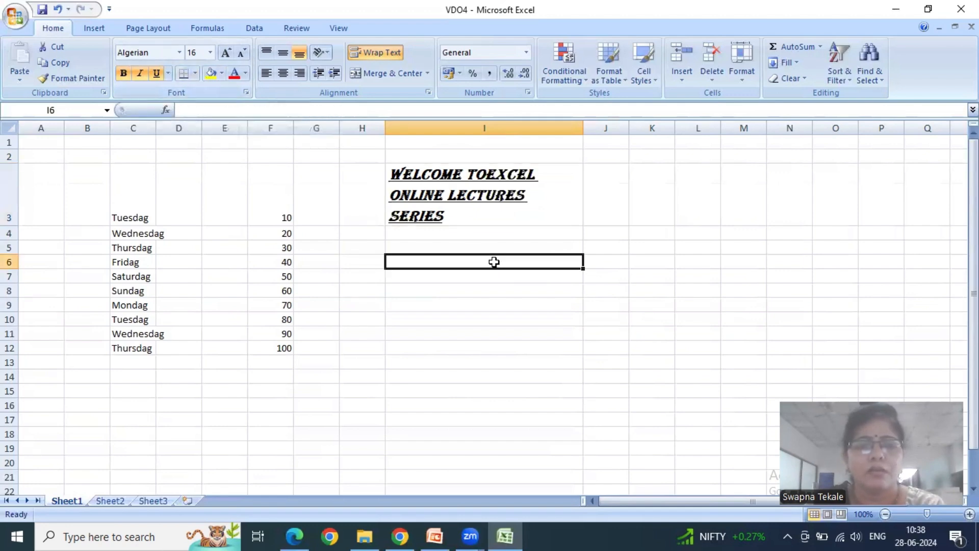
Add a bottom border to the welcome text cell I3.
left_click(461, 212)
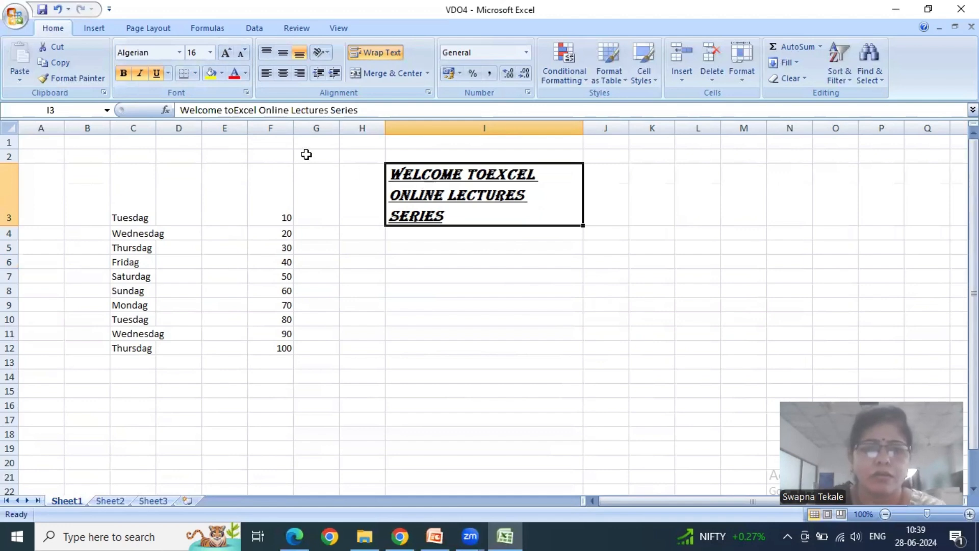
left_click(195, 73)
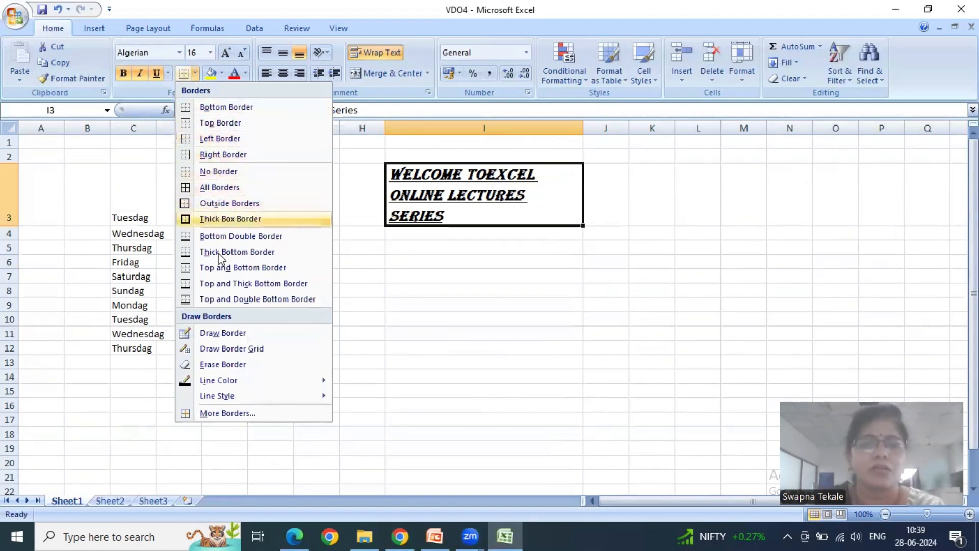
left_click(220, 107)
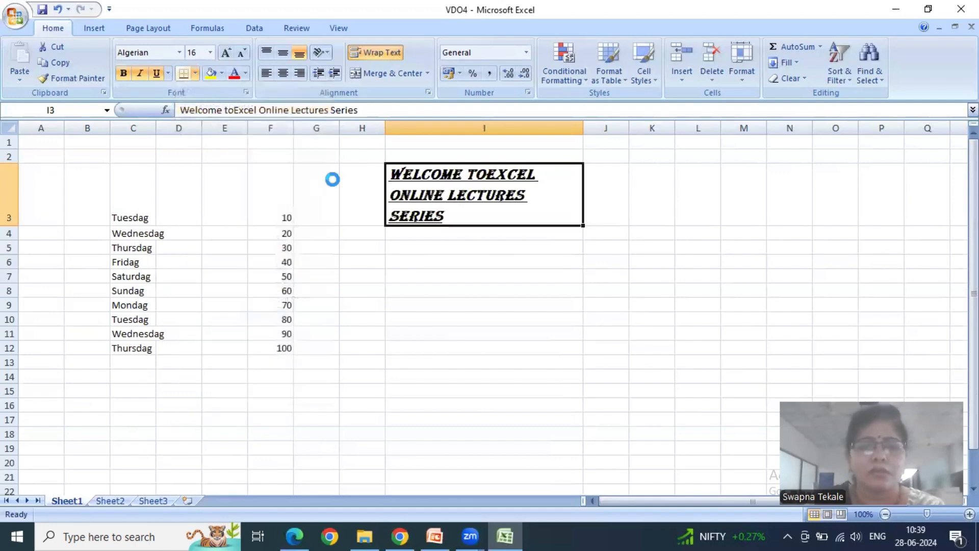
left_click(419, 279)
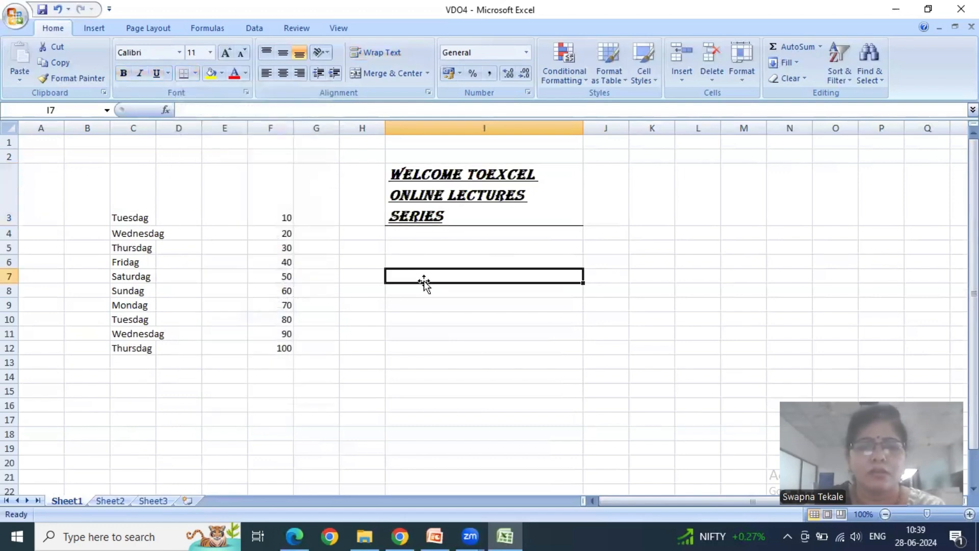
Add a top border to the welcome text cell I3.
left_click(488, 217)
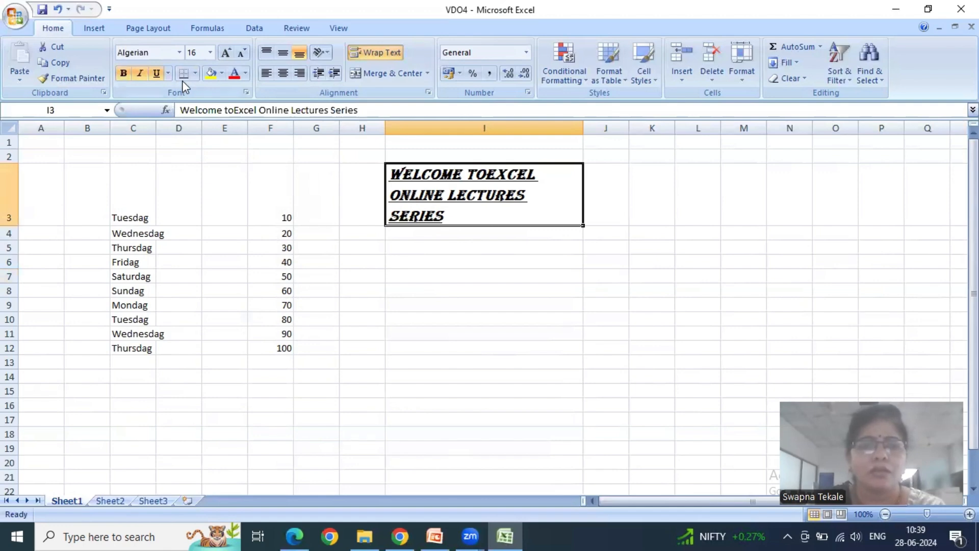
left_click(195, 74)
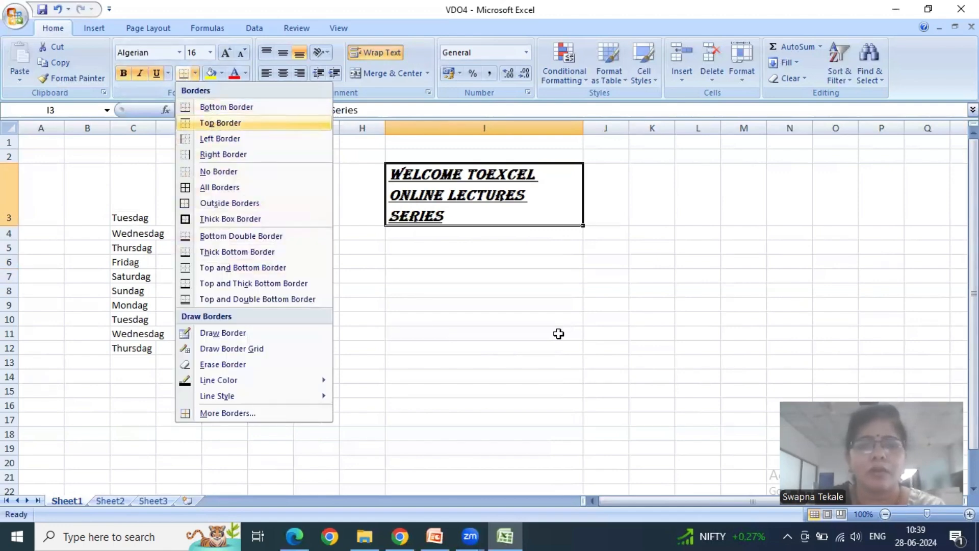
left_click(448, 271)
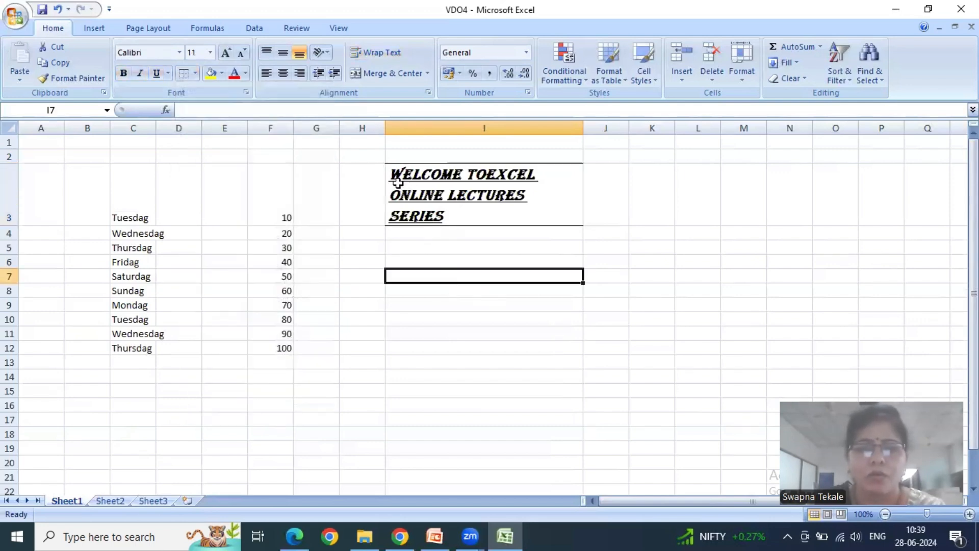
Add a left border to the welcome text cell I3.
left_click(517, 199)
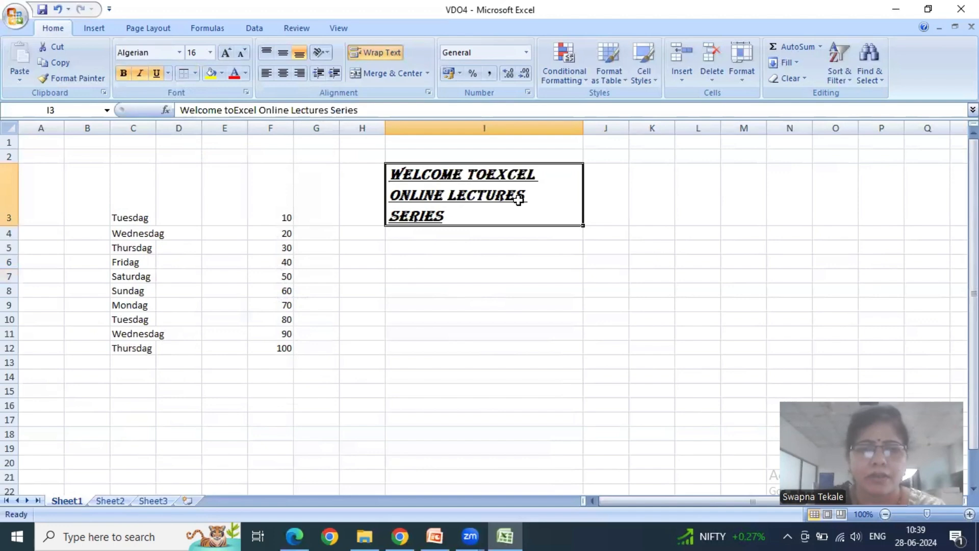
left_click(195, 74)
left_click(219, 123)
left_click(448, 321)
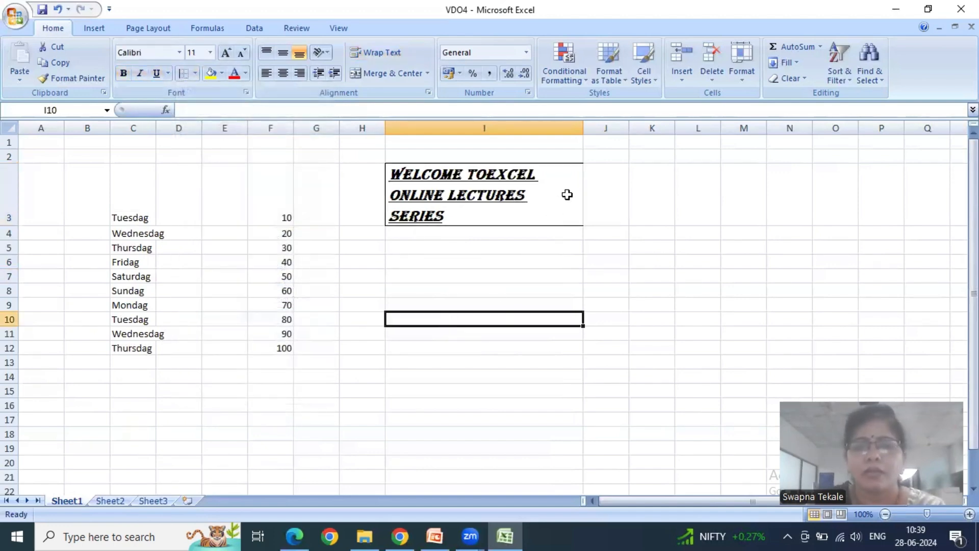
Apply all borders to the empty cell I10.
left_click(196, 73)
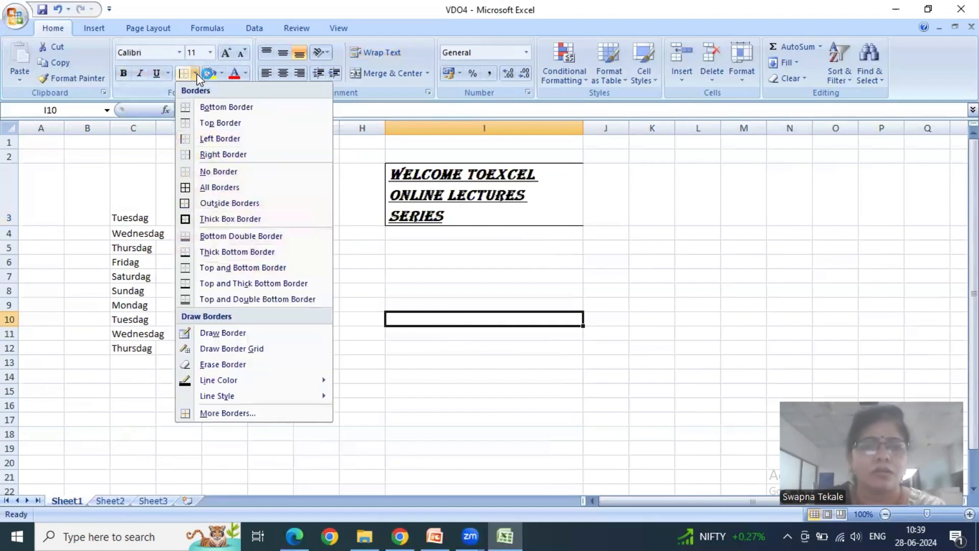
left_click(207, 187)
left_click(447, 290)
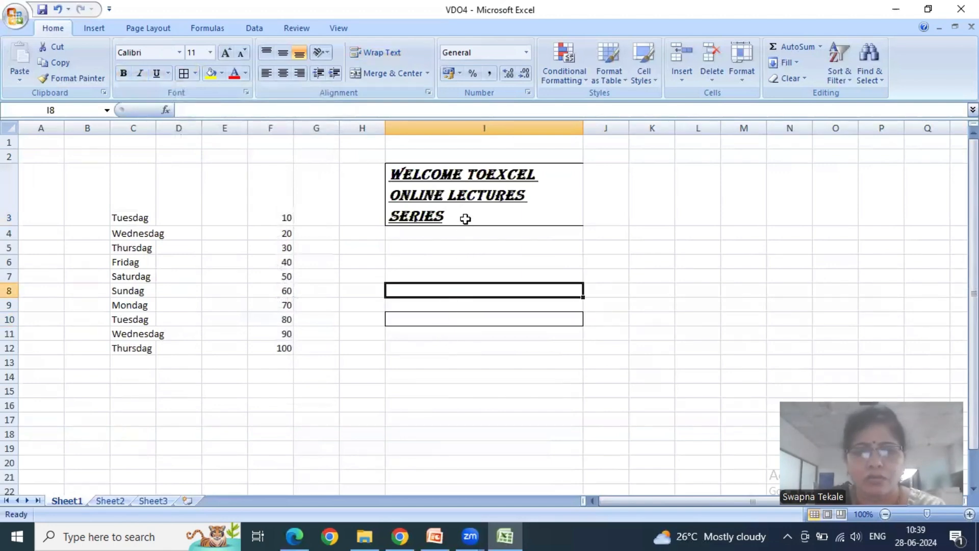
Apply all borders to the welcome text cell I3.
left_click(474, 319)
left_click(472, 301)
left_click(483, 199)
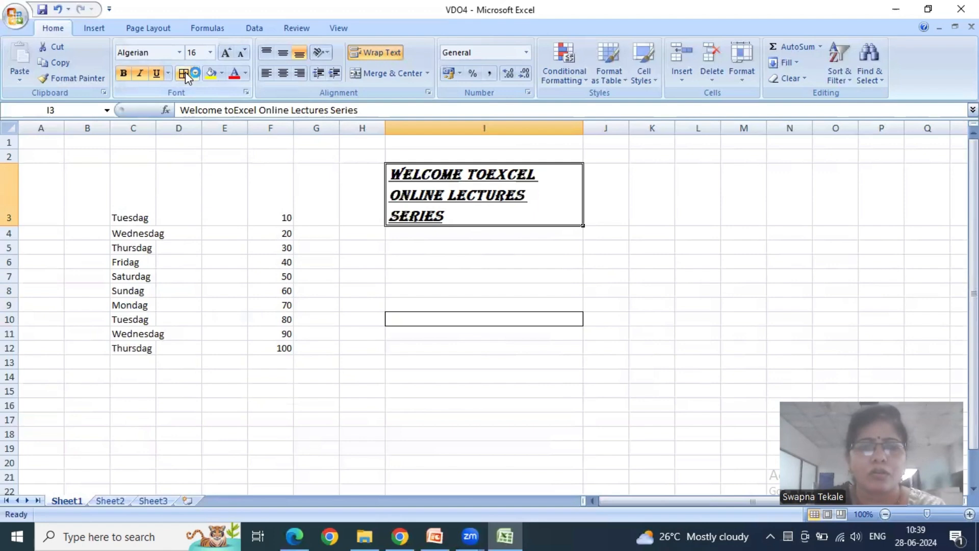
left_click(430, 249)
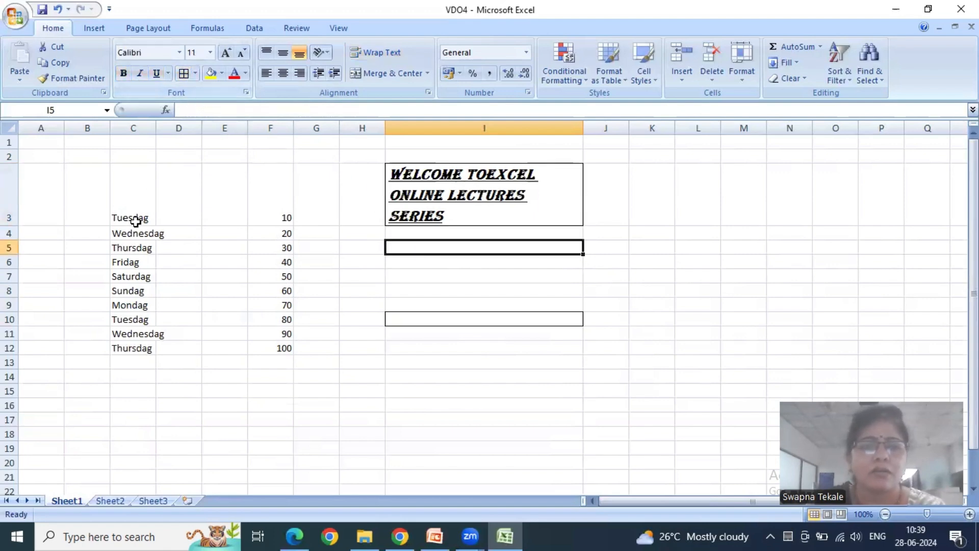
Apply all borders to the weekday and number range C3:F12.
left_click_drag(123, 194, 258, 349)
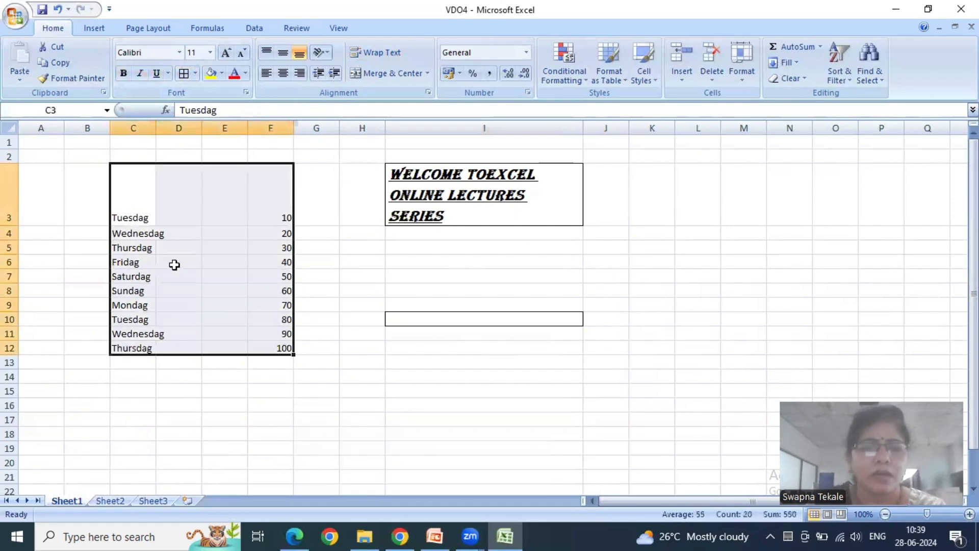
left_click(184, 74)
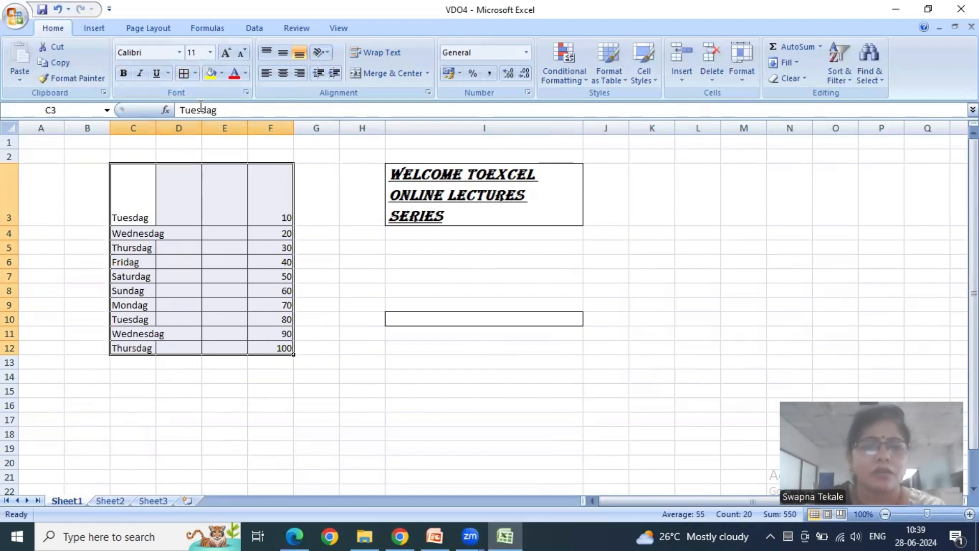
Apply outside borders to the range C3:F12, reselecting it and repeating the command.
left_click(194, 75)
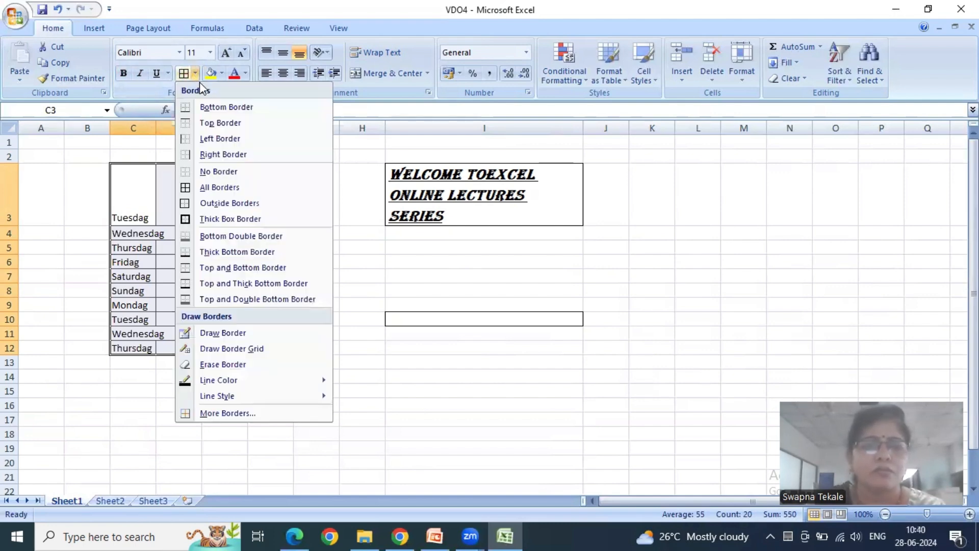
left_click(225, 203)
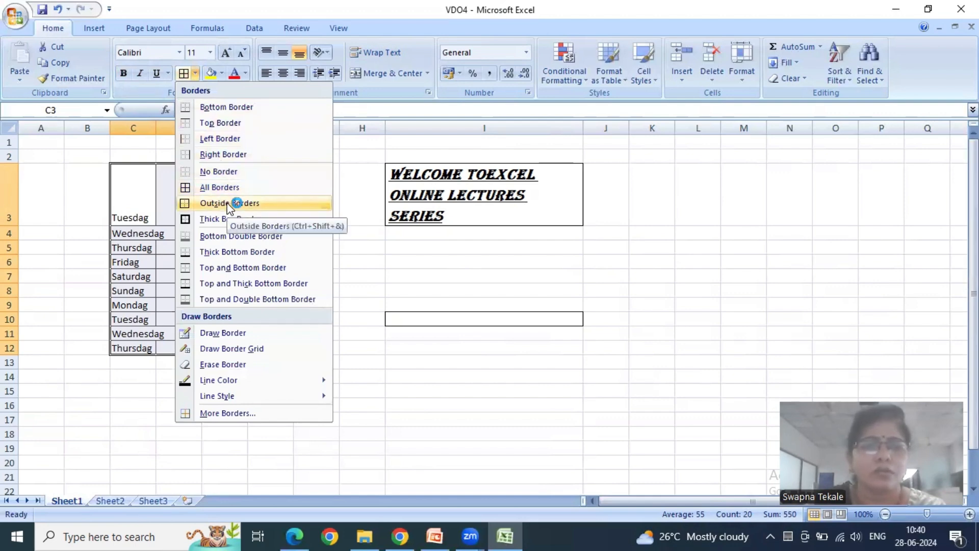
left_click(228, 204)
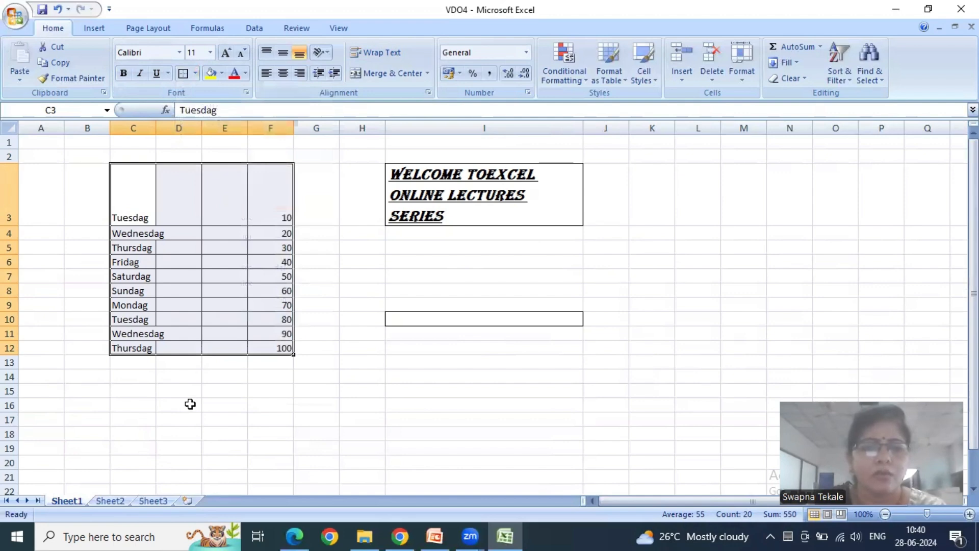
left_click(190, 404)
left_click_drag(138, 193, 261, 340)
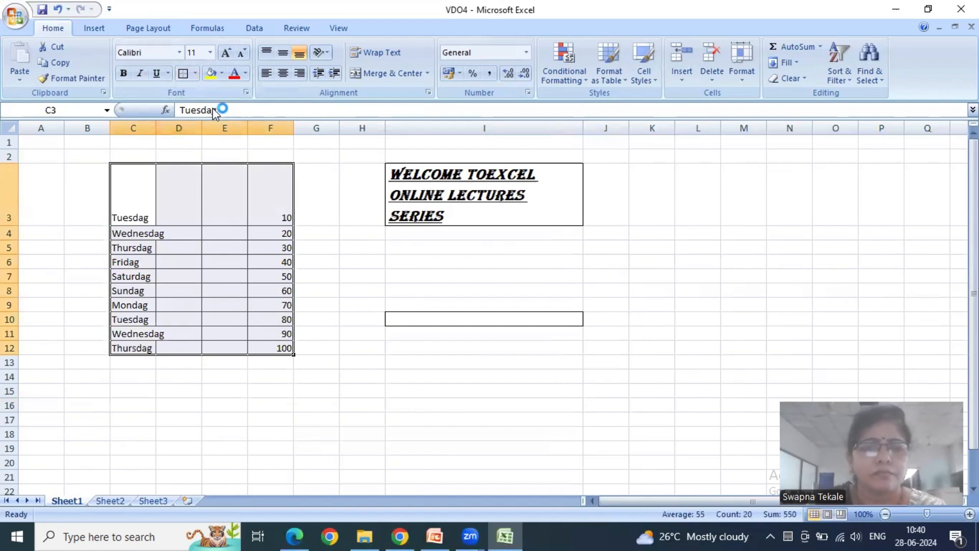
left_click(196, 75)
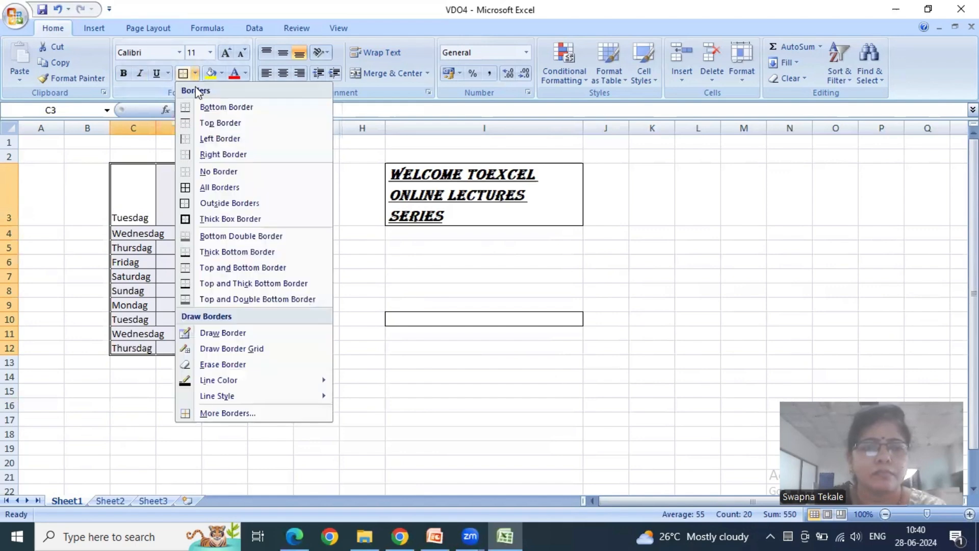
left_click(215, 203)
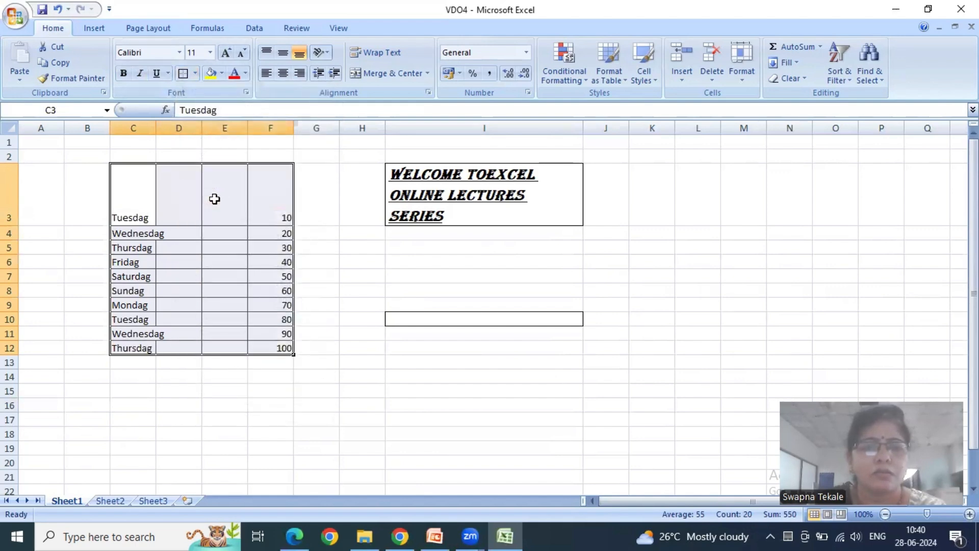
left_click(216, 398)
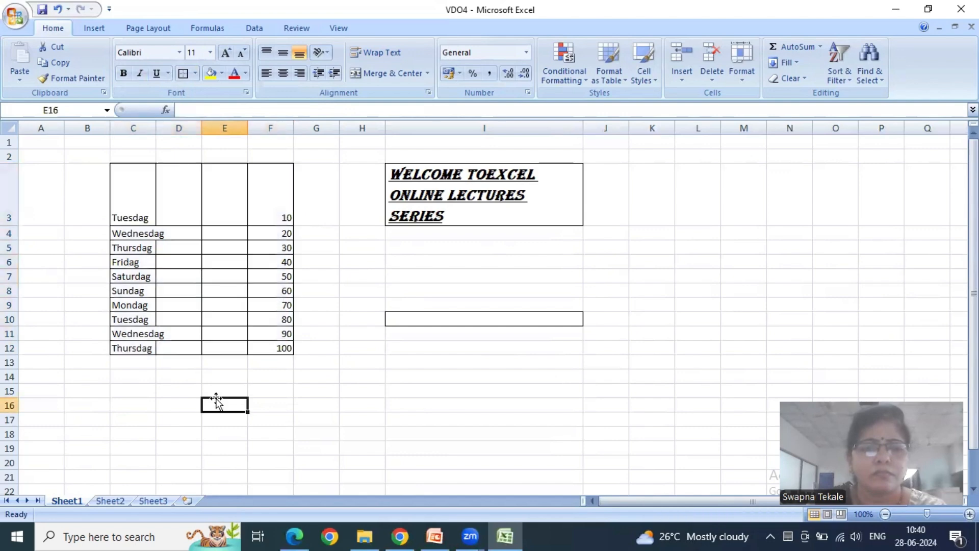
mouse_move(131, 206)
left_mouse_down()
mouse_move(219, 247)
mouse_move(270, 347)
left_mouse_up()
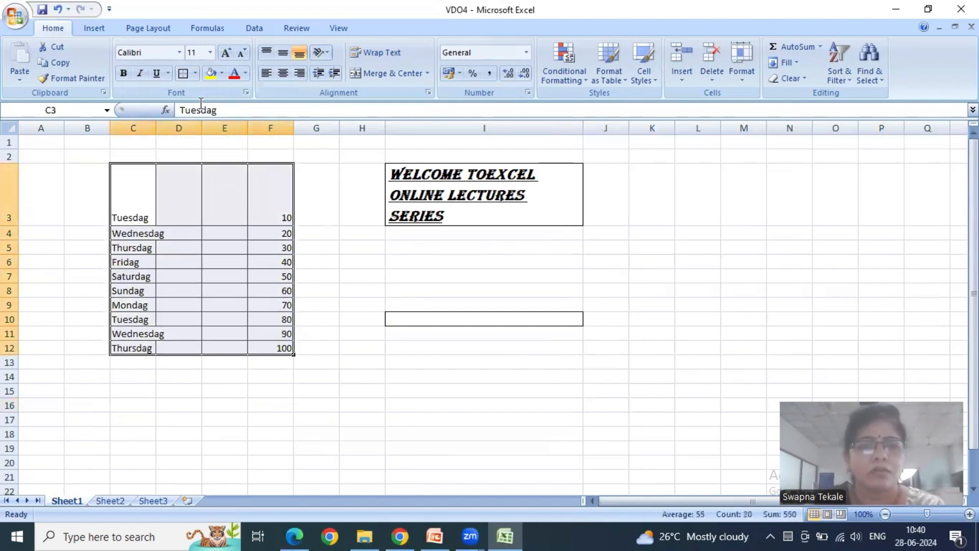
left_click(195, 74)
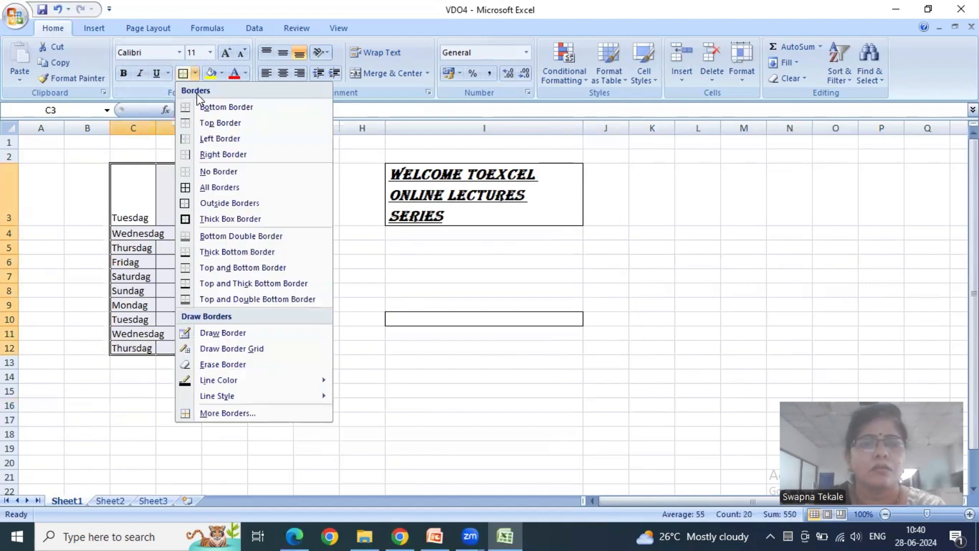
left_click(187, 203)
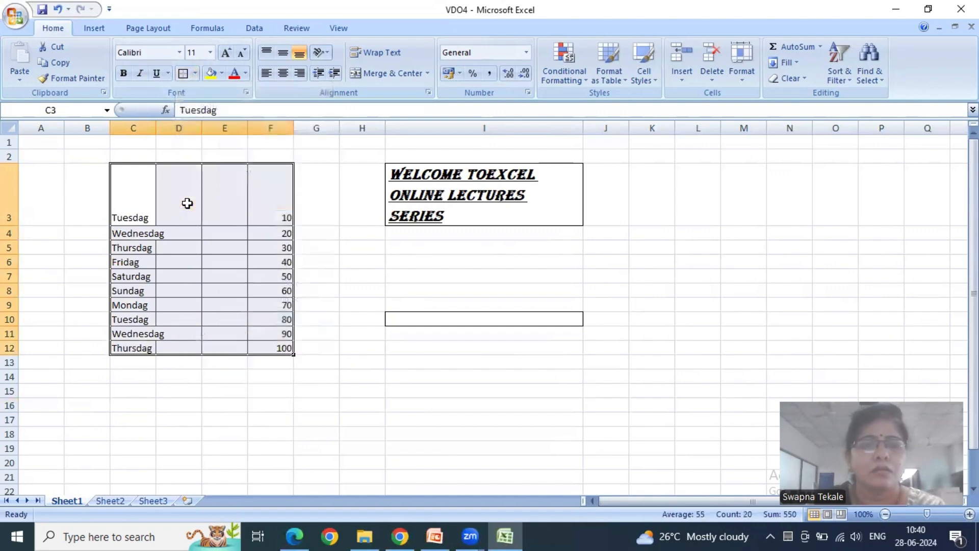
Widen column C to fit the weekday names and apply a thick box border around C3:F12.
left_click_drag(156, 130, 169, 134)
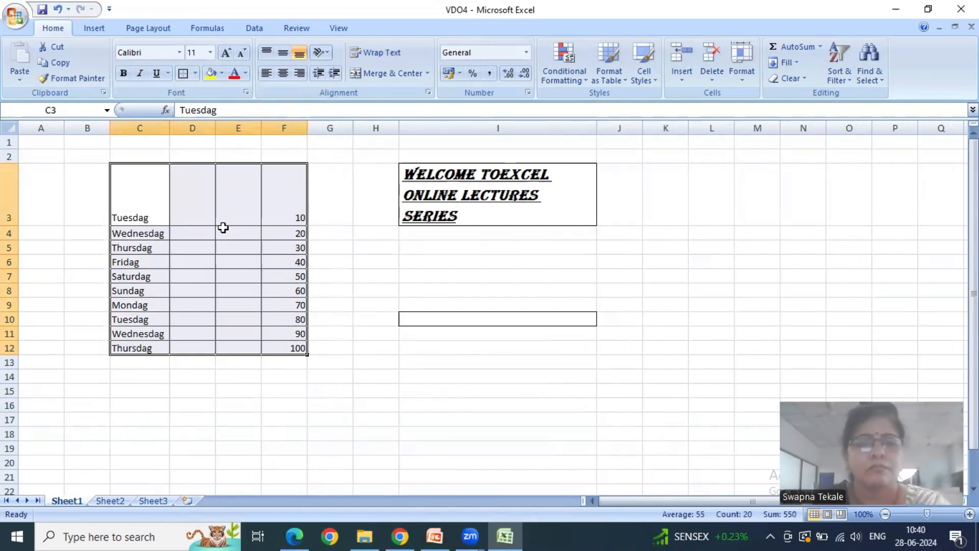
left_click(194, 74)
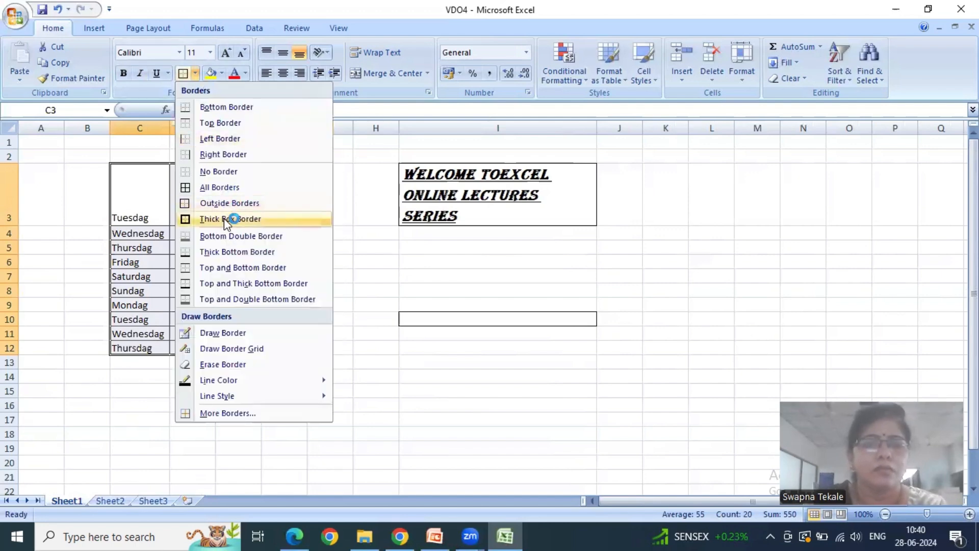
left_click(262, 218)
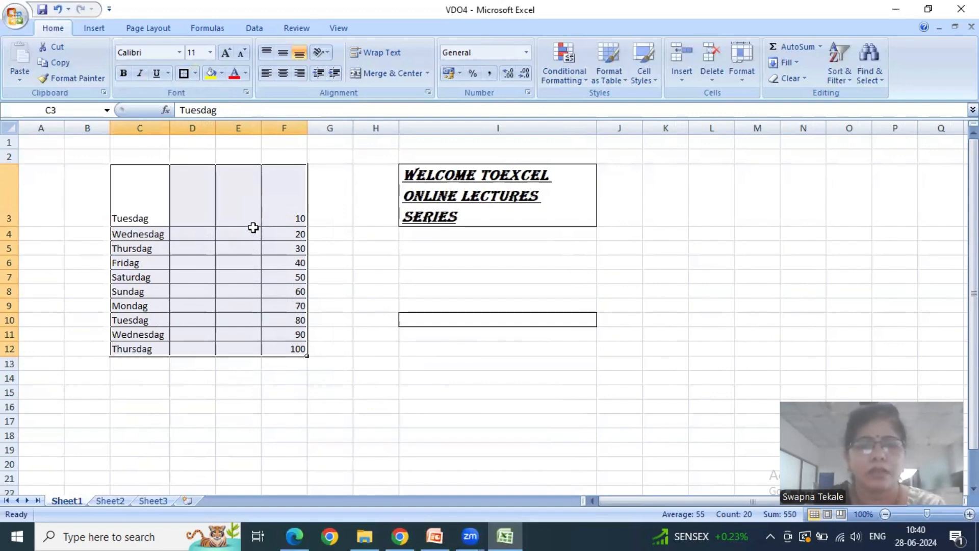
left_click(478, 217)
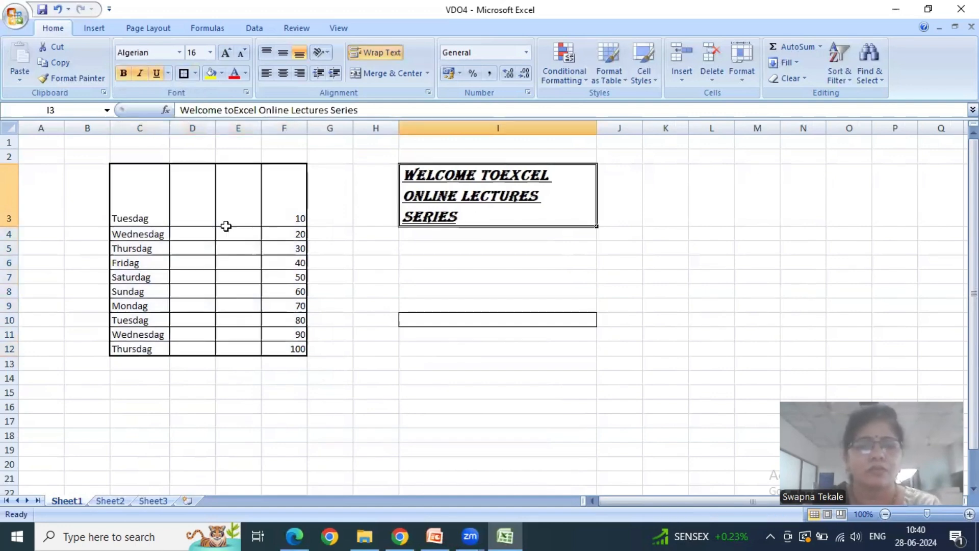
left_click(224, 423)
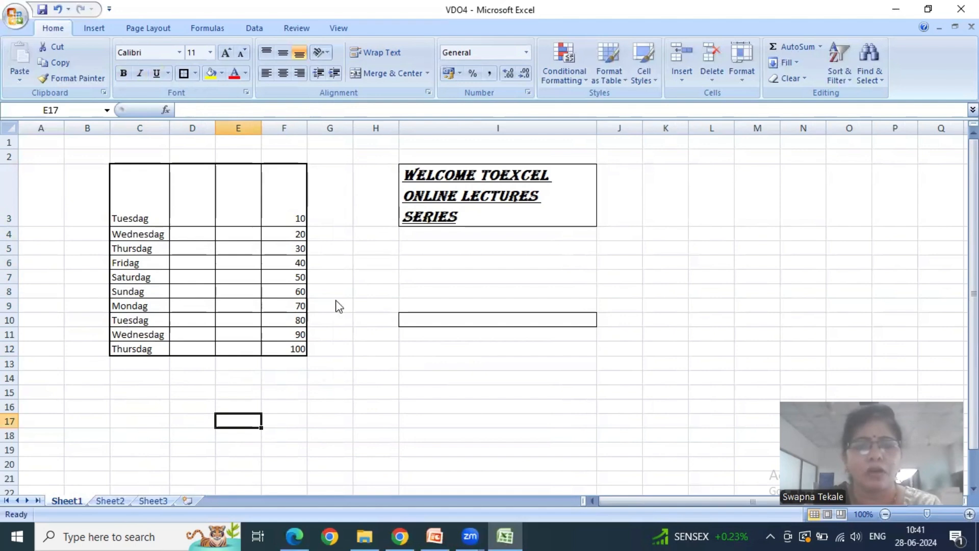
Apply a bottom double border to the empty cell E17.
left_click(197, 73)
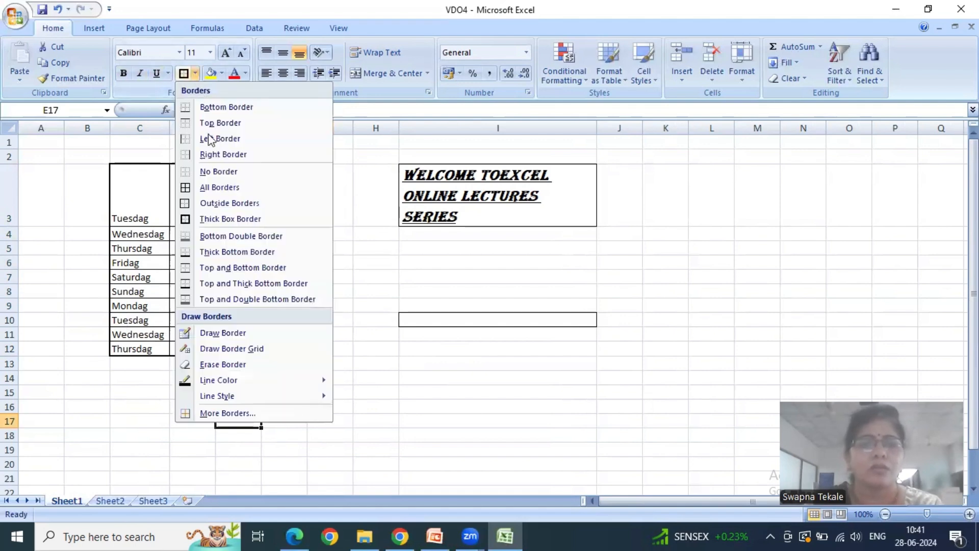
left_click(227, 239)
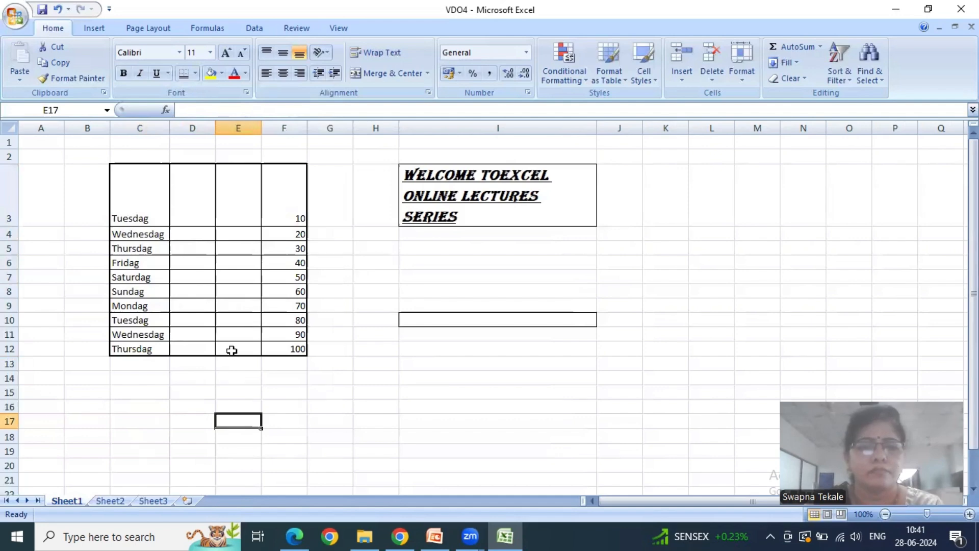
left_click(203, 368)
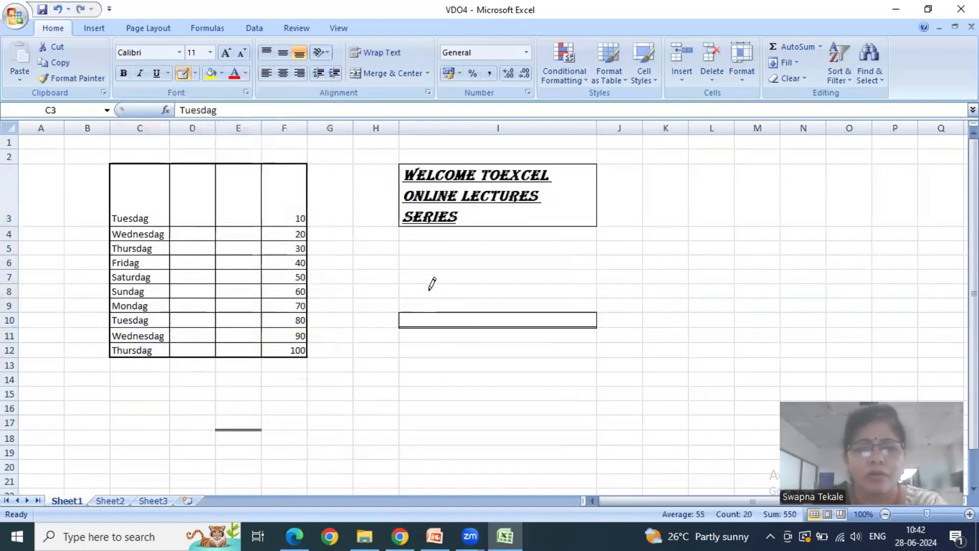
With Draw Border, draw a single line along the bottom of I10 and boxes around I13:I14 and I6:I7.
left_click(492, 327)
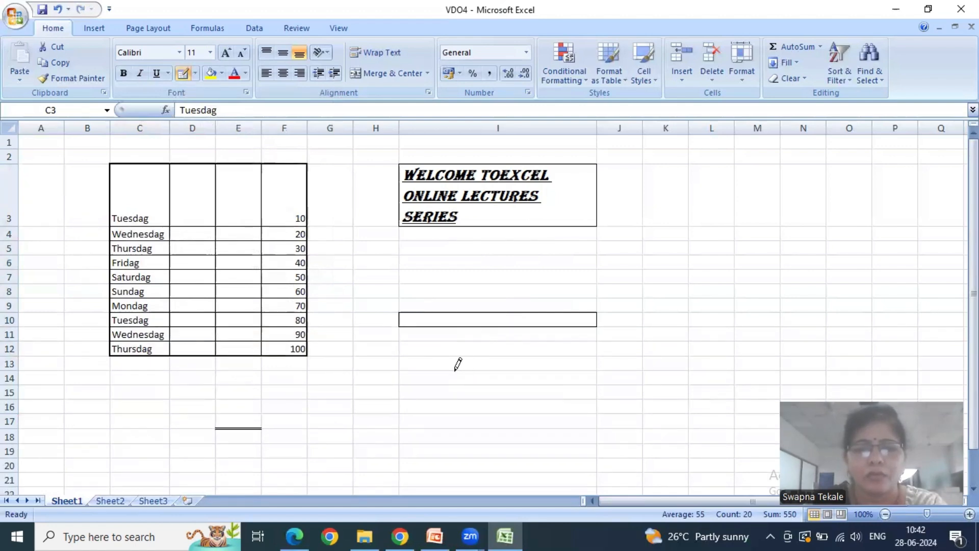
left_click_drag(431, 361, 561, 369)
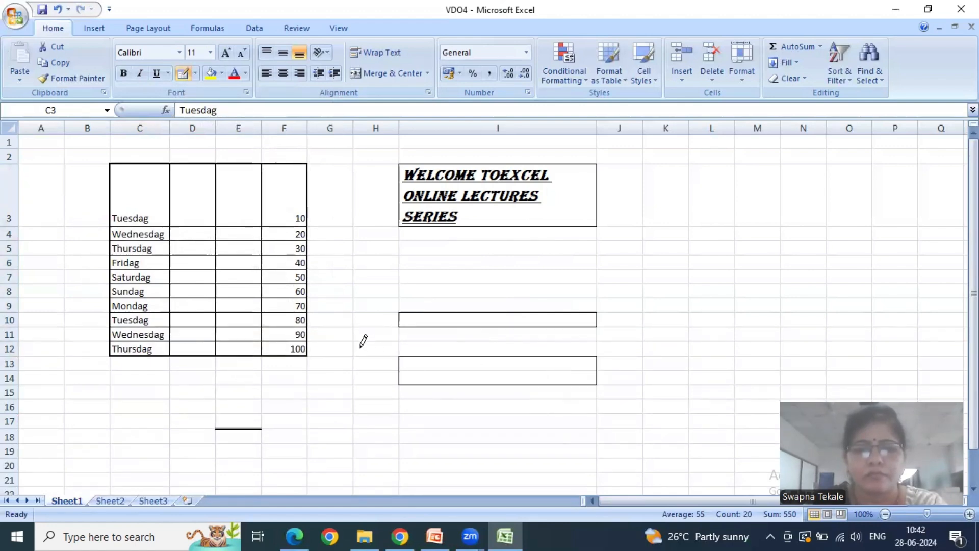
left_click_drag(439, 255, 587, 275)
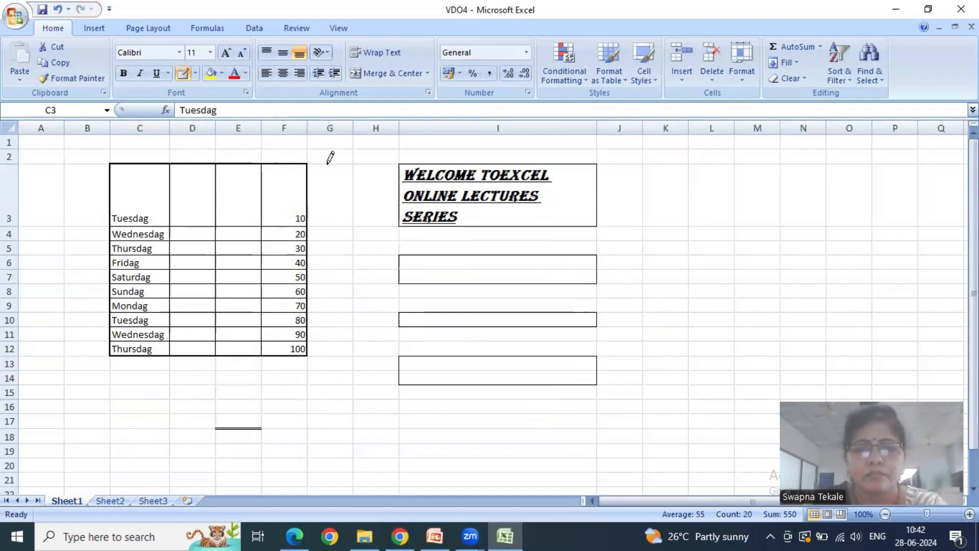
With Draw Border Grid, add the inner line between I13 and I14 and draw a grid over K8:L11.
left_click(195, 73)
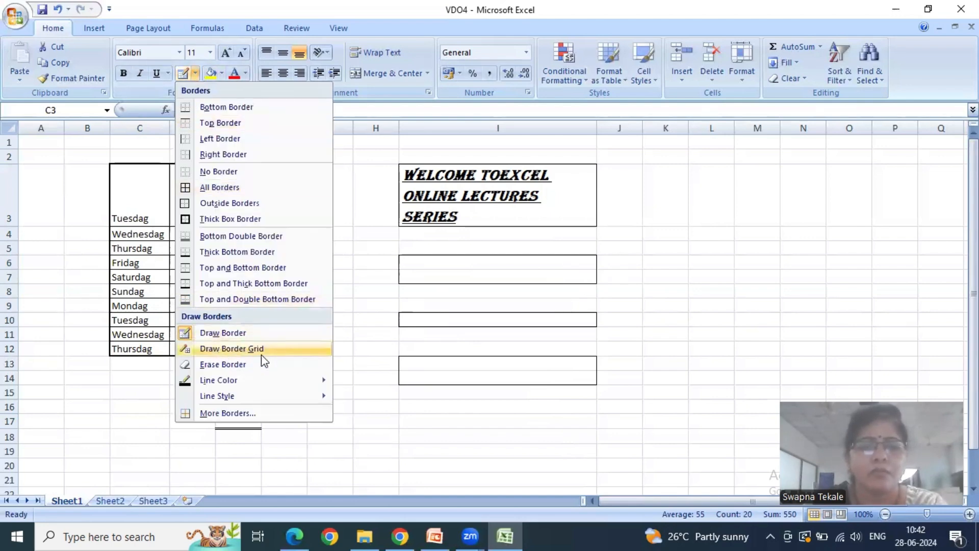
left_click(279, 350)
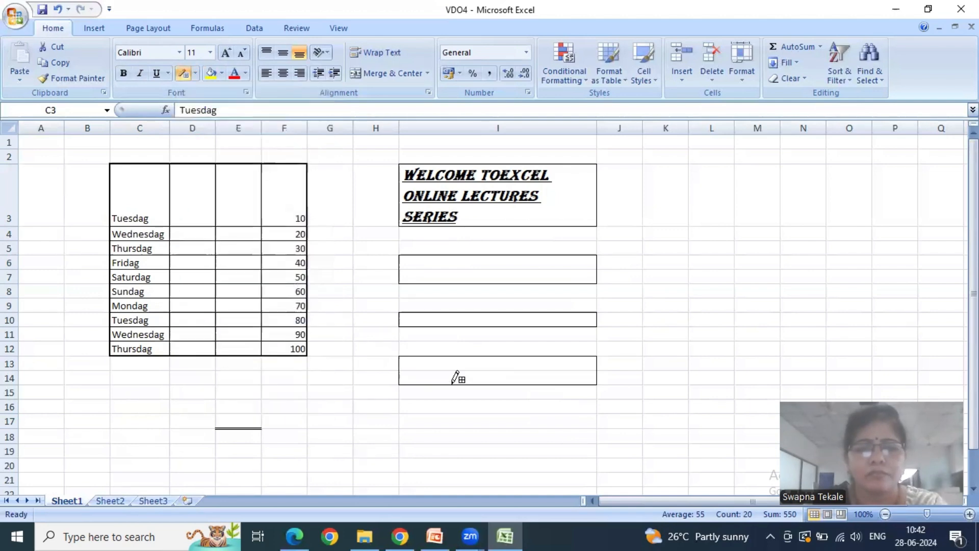
left_click(481, 369)
mouse_move(653, 287)
left_mouse_down()
mouse_move(717, 308)
mouse_move(723, 329)
left_mouse_up()
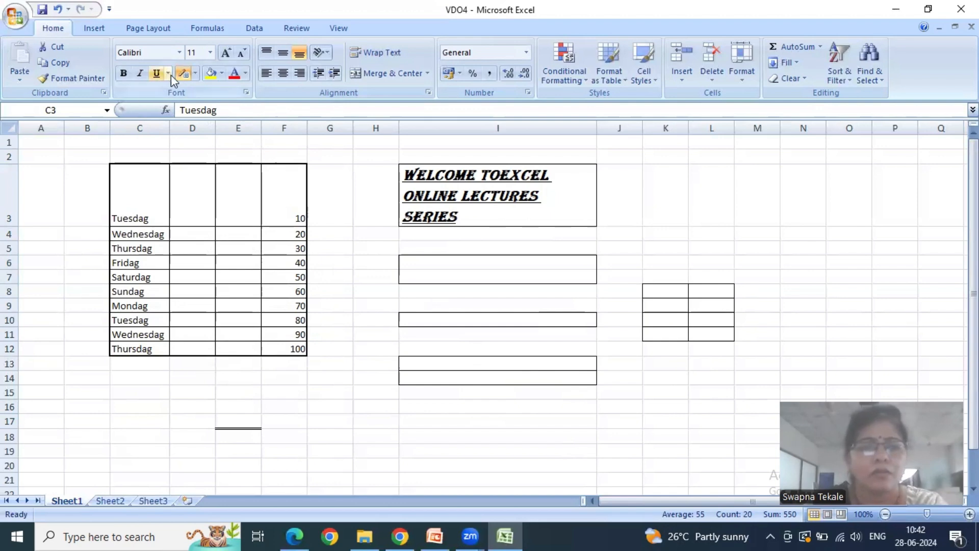
With Erase Border, remove the left edge of K10 and the bottom edges of K11 and L11 in the small grid.
left_click(196, 75)
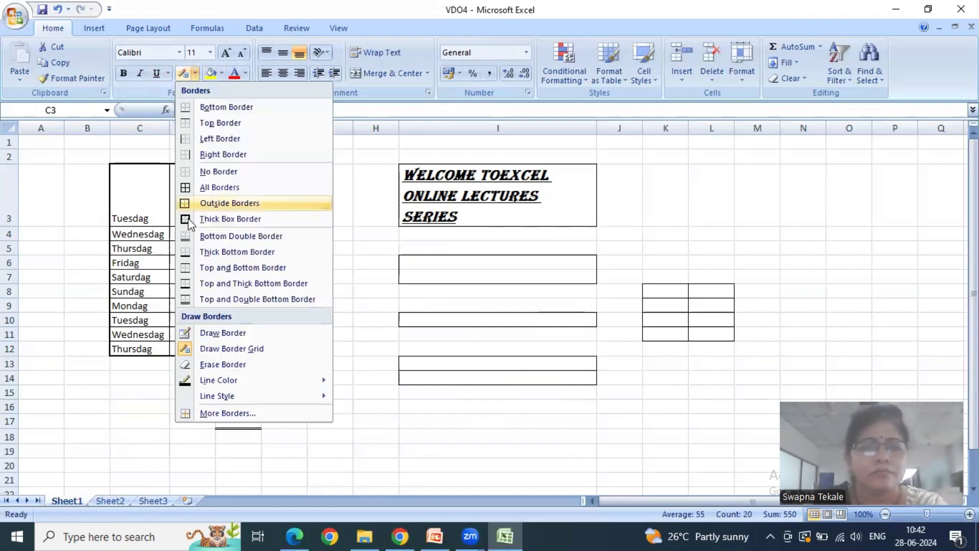
left_click(223, 364)
left_click(645, 320)
left_click(666, 339)
left_click(711, 339)
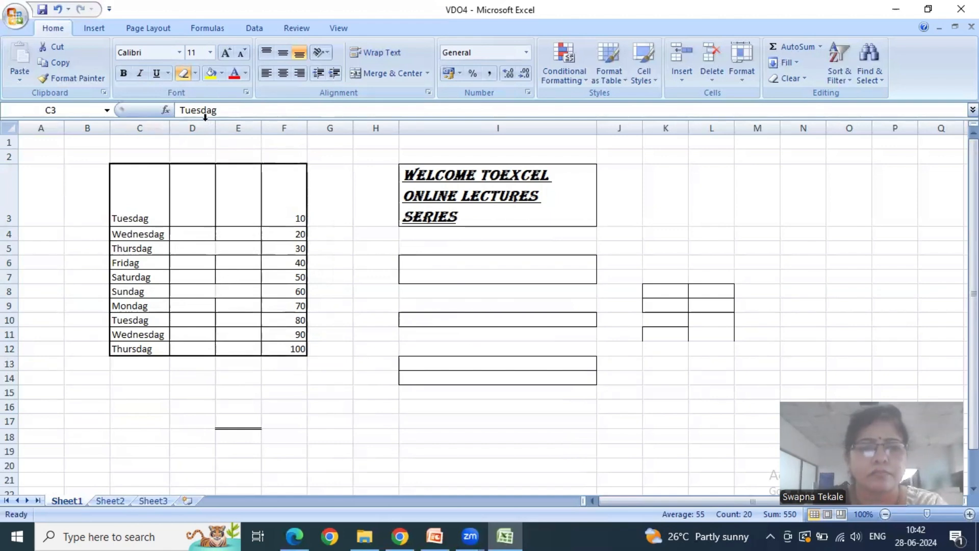
Set the border line colour to purple and draw a border grid over I17:I19.
left_click(195, 73)
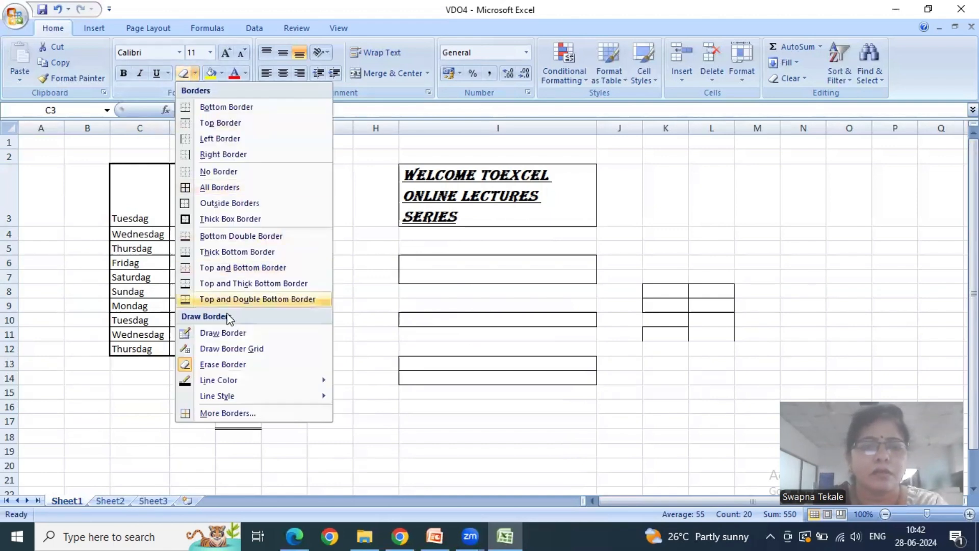
mouse_move(236, 385)
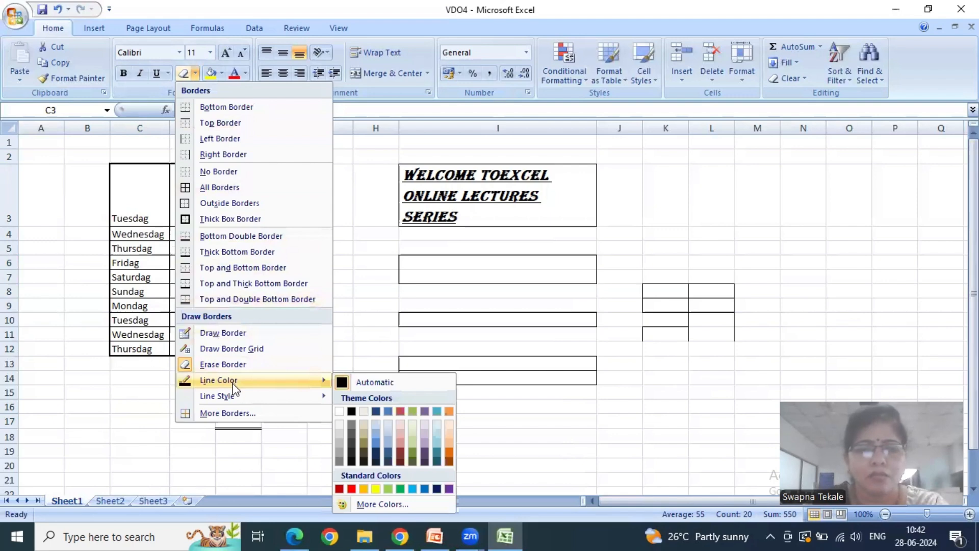
left_click(450, 487)
left_click_drag(402, 414, 524, 457)
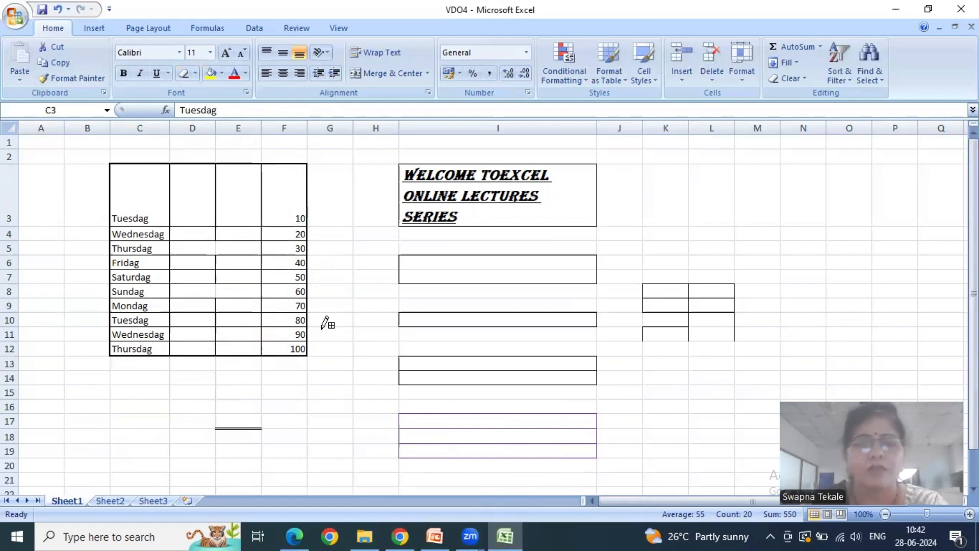
Change the border line colour to red and draw a border grid over J3:N3 beside the welcome heading.
left_click(196, 74)
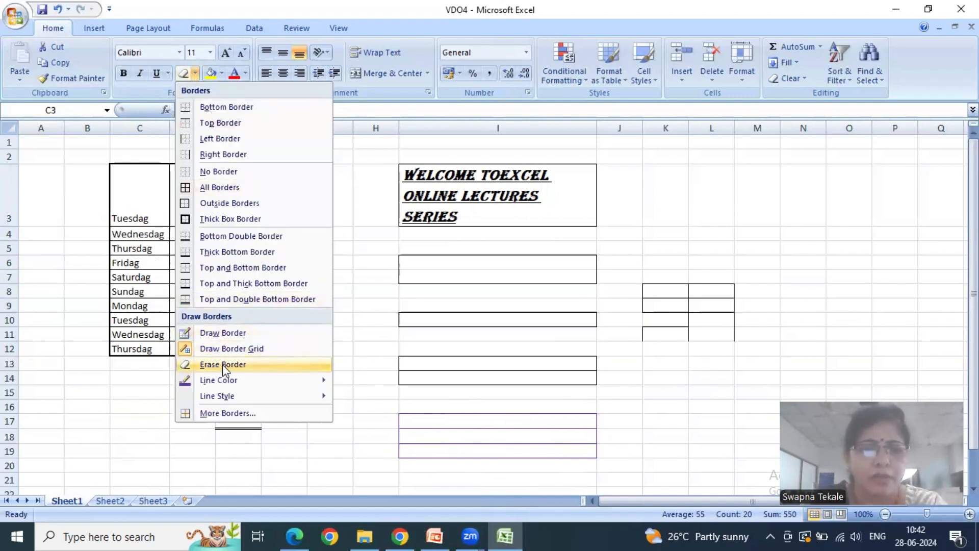
left_click(216, 351)
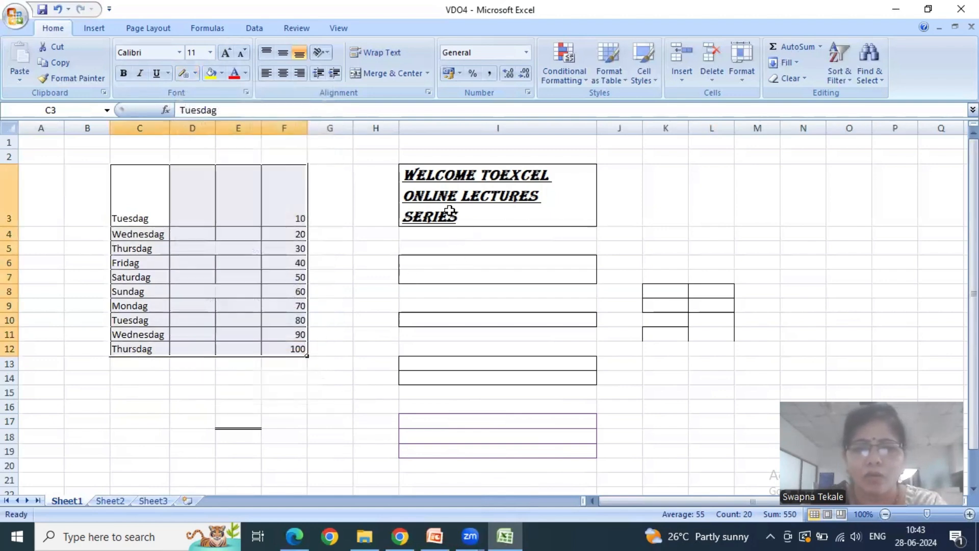
left_click(534, 197)
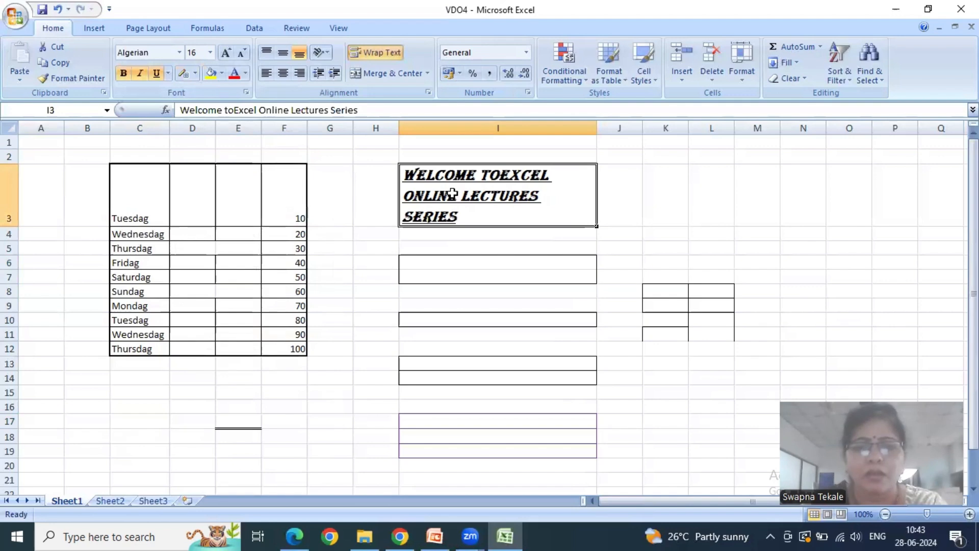
left_click(195, 72)
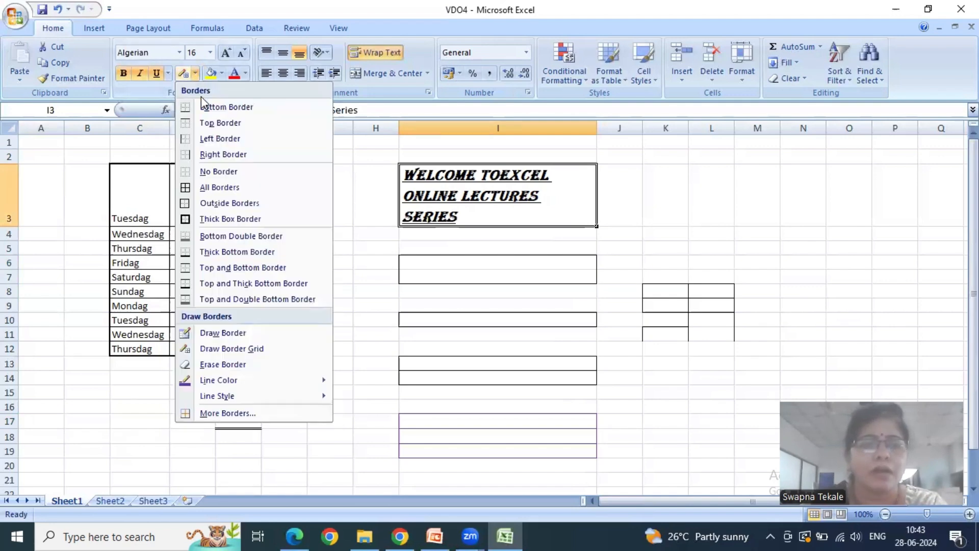
mouse_move(261, 382)
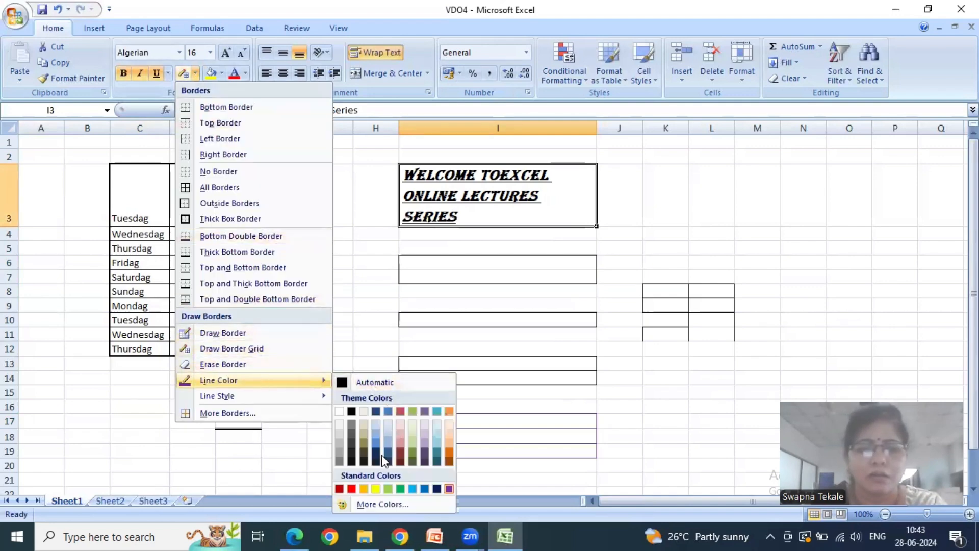
left_click(352, 490)
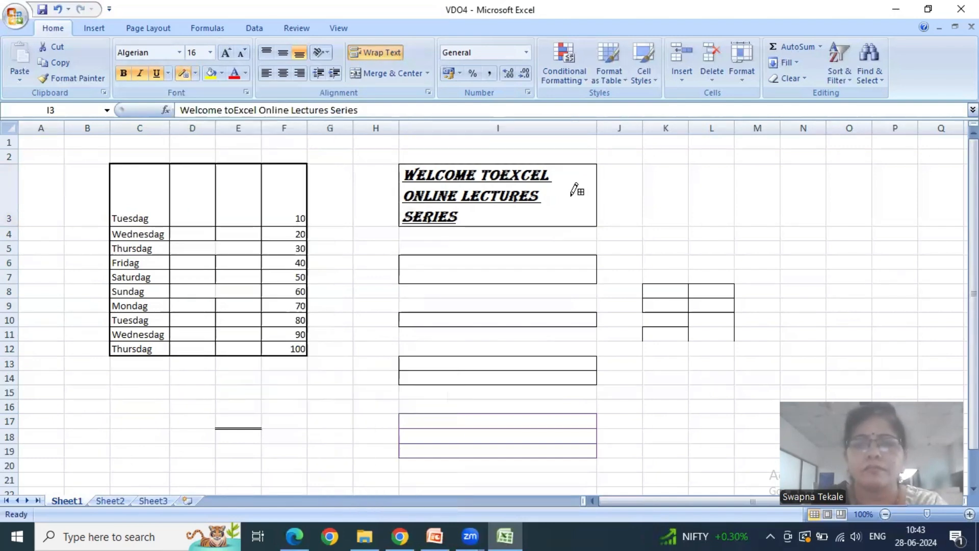
left_click_drag(625, 189, 811, 195)
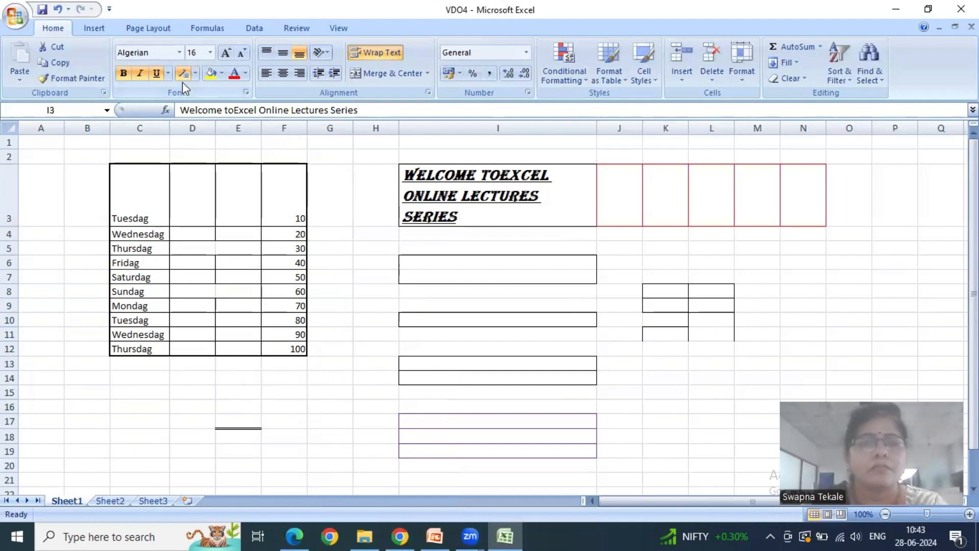
Set the border line style to a double line and draw a red grid over J16:K19.
left_click(195, 73)
mouse_move(260, 390)
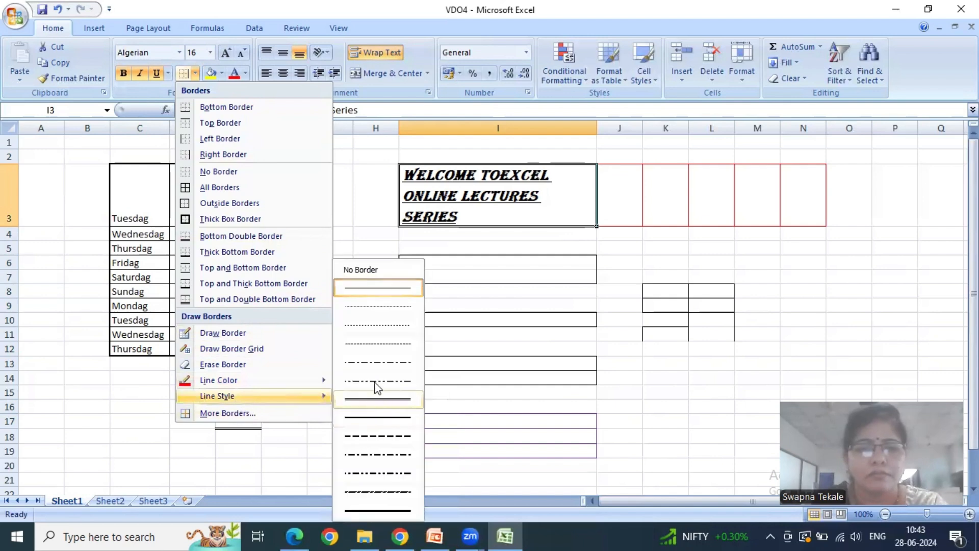
left_click(388, 402)
mouse_move(629, 402)
left_mouse_down()
mouse_move(680, 437)
mouse_move(677, 446)
left_mouse_up()
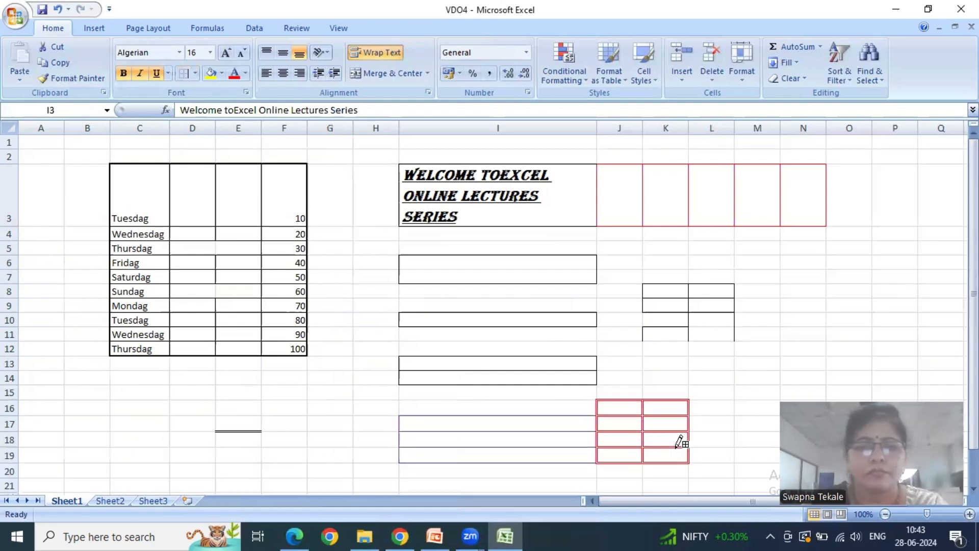
Apply the Outline border preset in the automatic colour to the heading cell I3 through the Format Cells border settings.
left_click(195, 73)
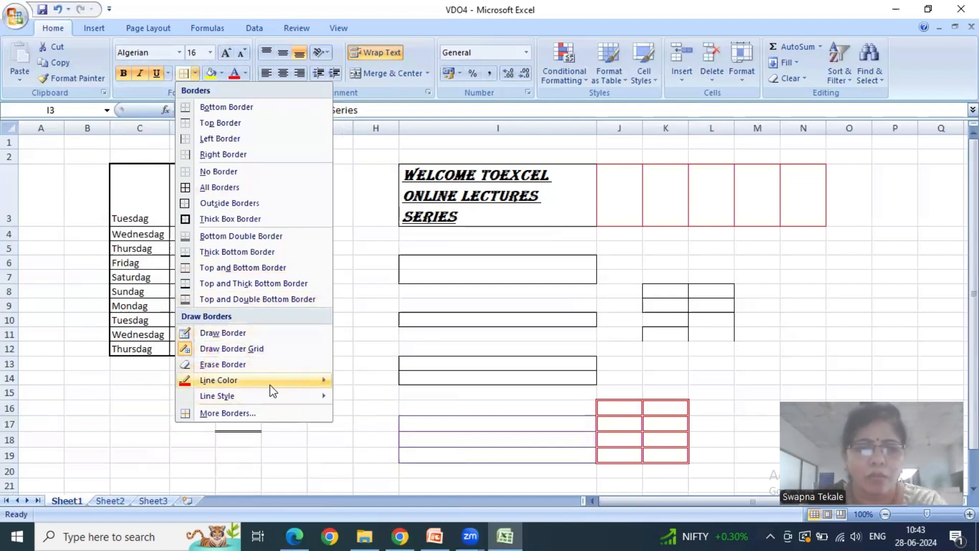
left_click(222, 414)
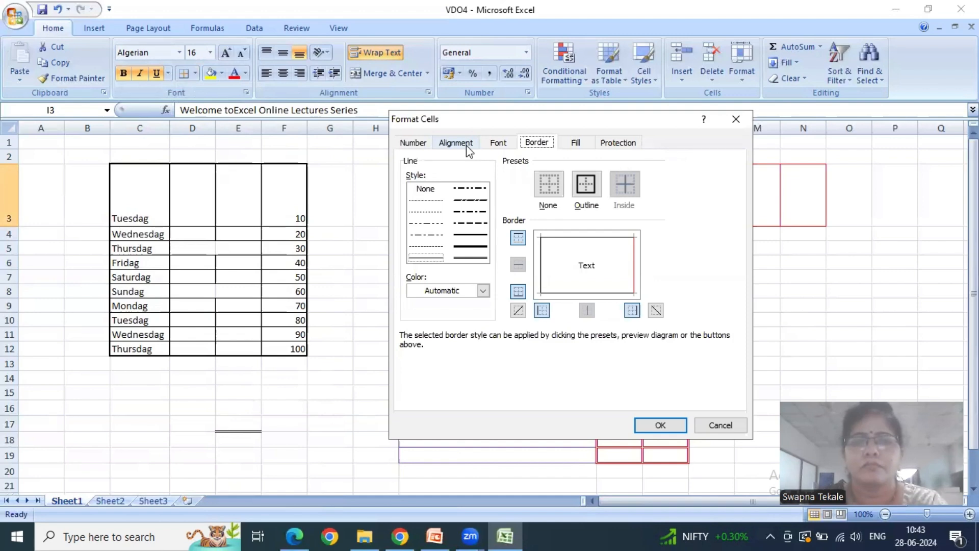
left_click(588, 188)
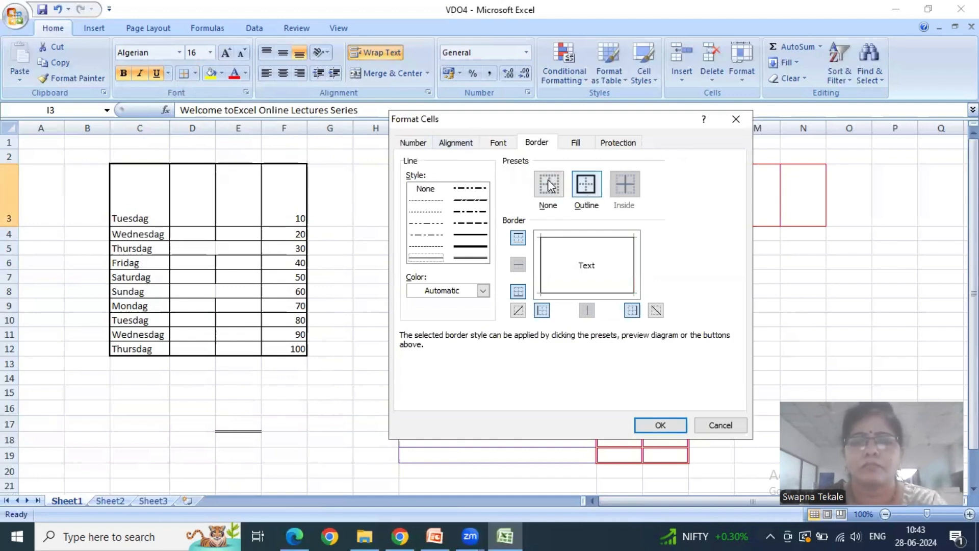
left_click(652, 428)
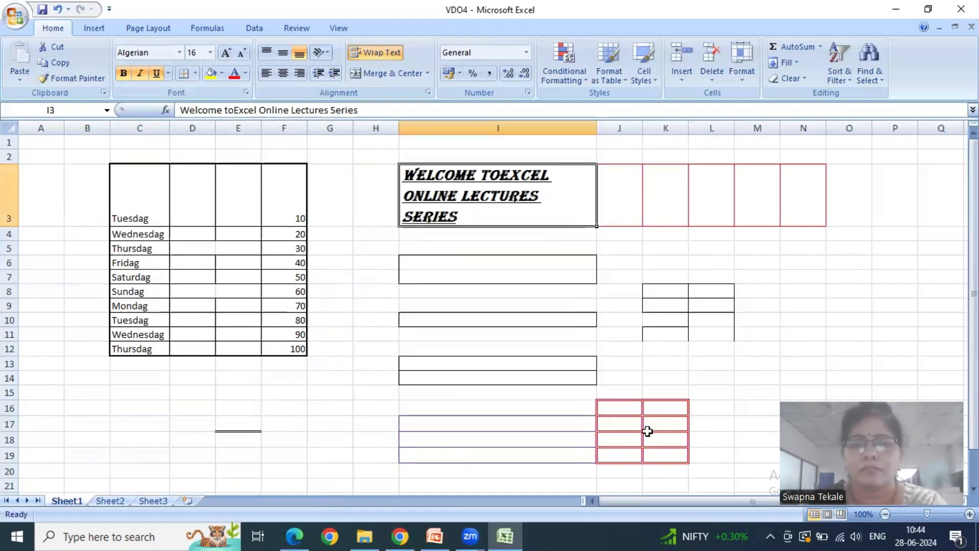
Try to change the border colour of J16:K19 in the Format Cells border settings, and check individual cells of the grid.
left_click_drag(618, 414, 651, 455)
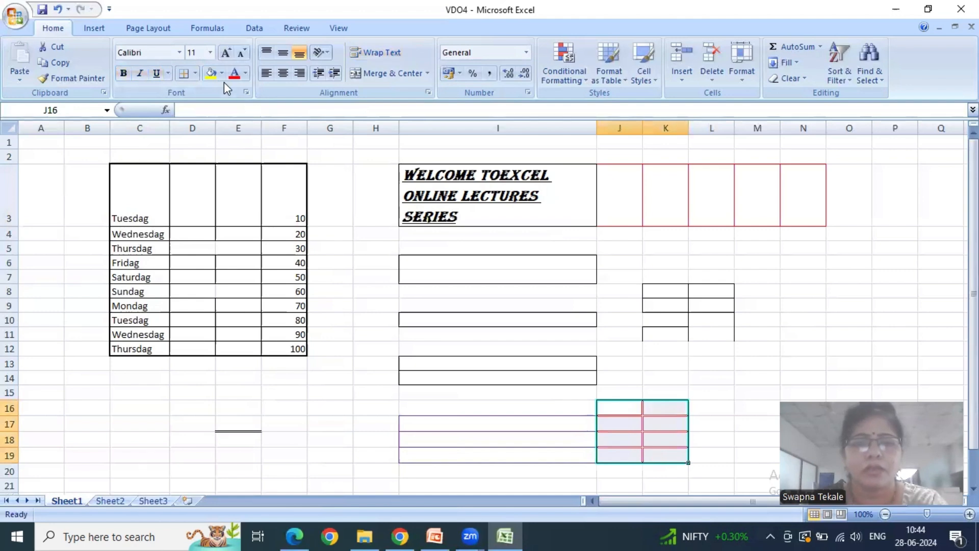
left_click(196, 74)
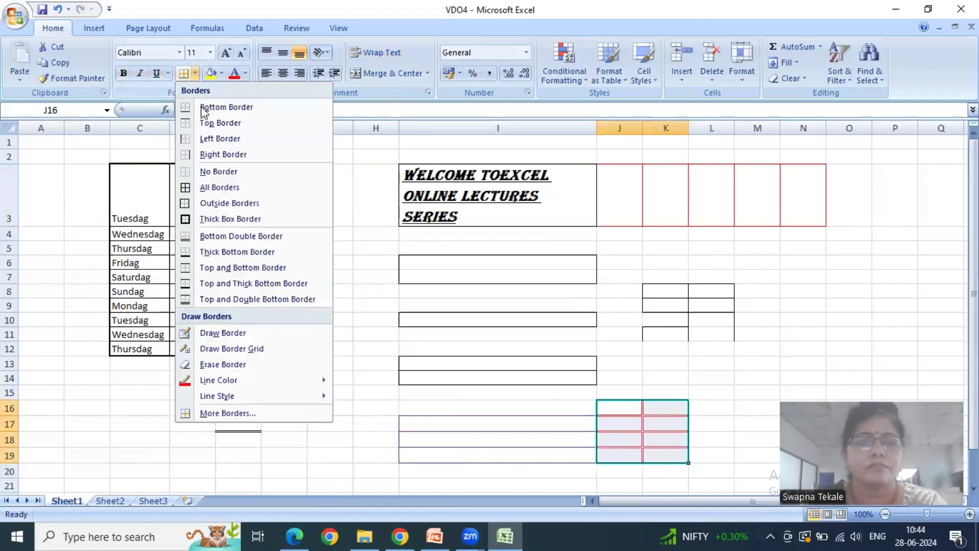
left_click(230, 414)
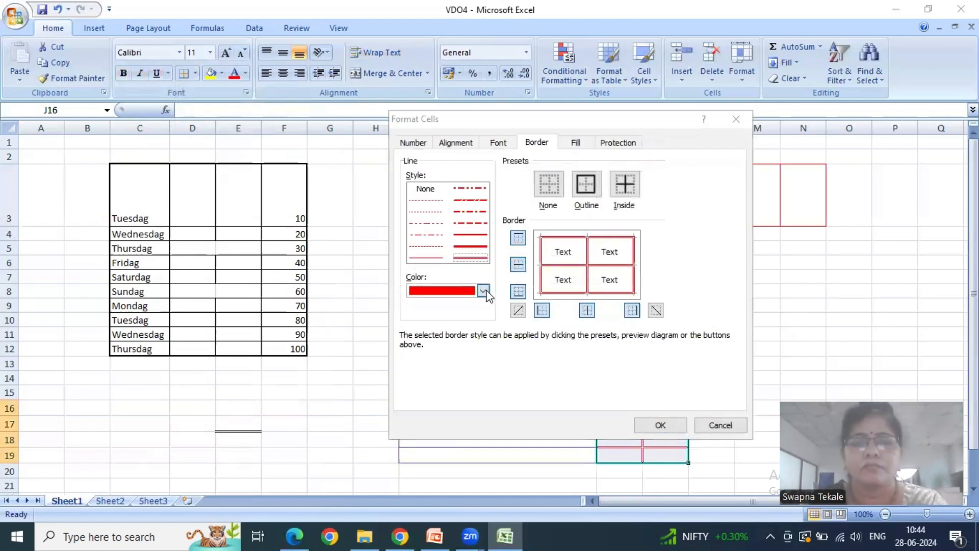
left_click(483, 290)
left_click(474, 414)
left_click(671, 424)
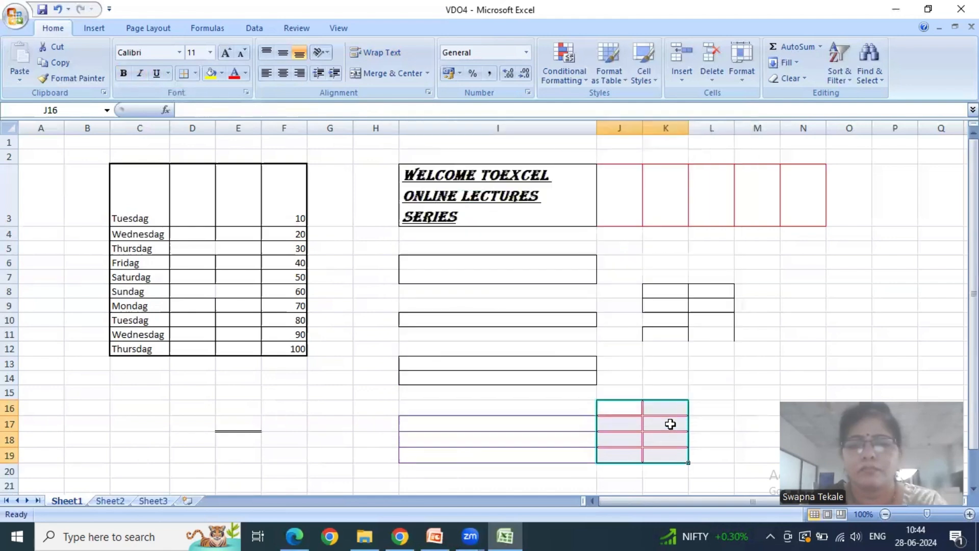
left_click(571, 425)
left_click(615, 413)
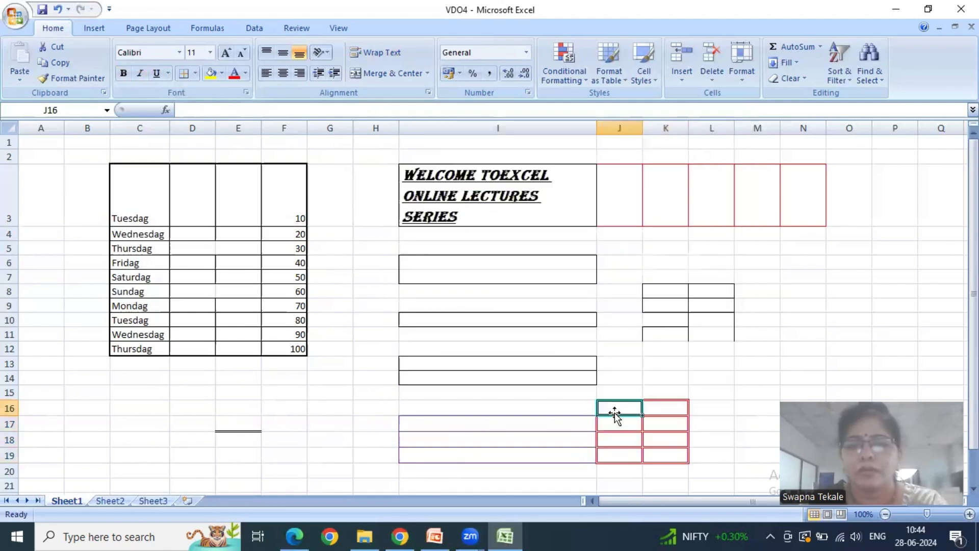
left_click(651, 411)
left_click(656, 429)
left_click(614, 440)
left_click(662, 453)
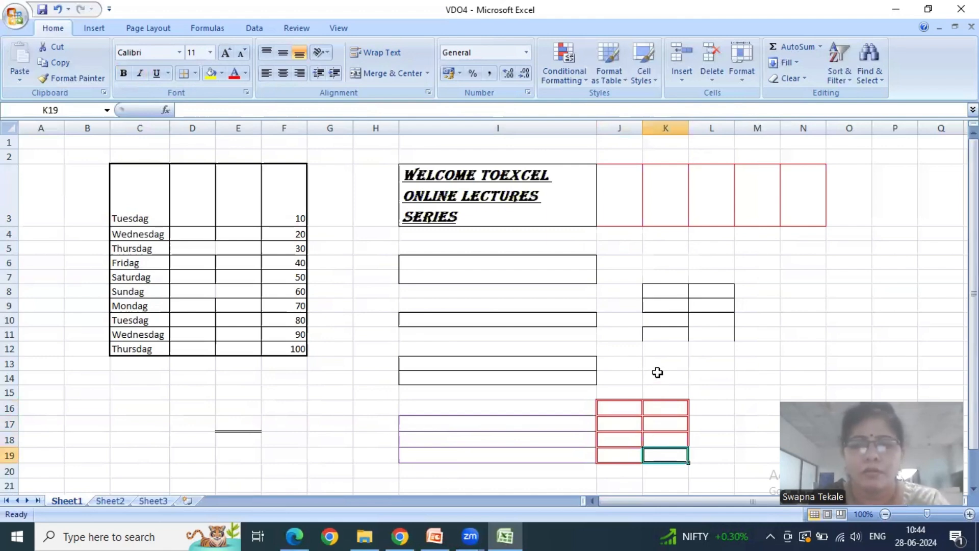
Fill the heading cell I3 with yellow and replace that fill with light green.
left_click(286, 406)
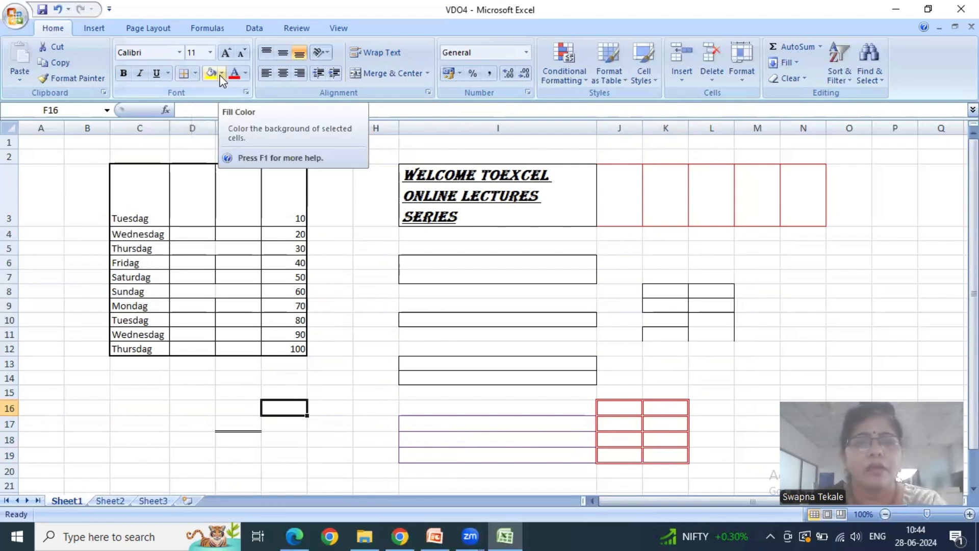
left_click(457, 209)
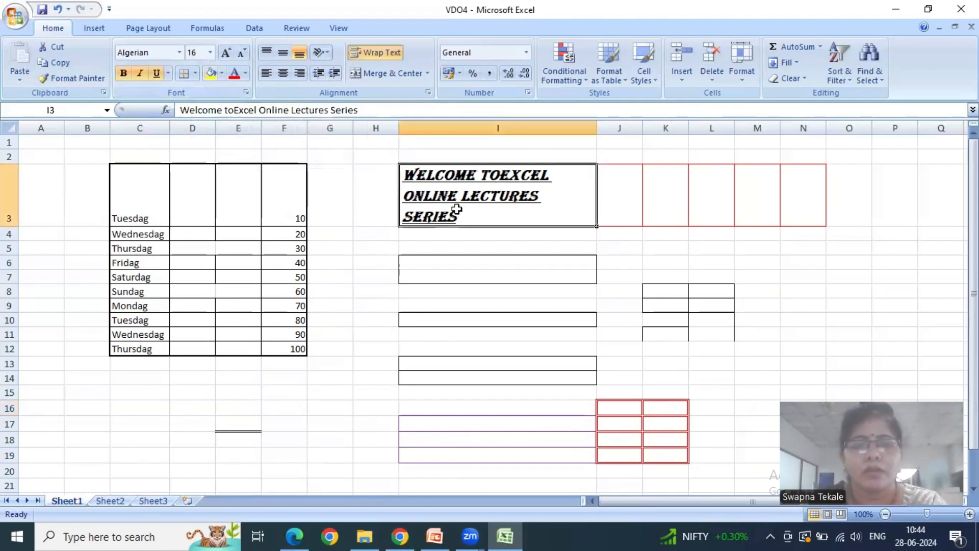
left_click(211, 74)
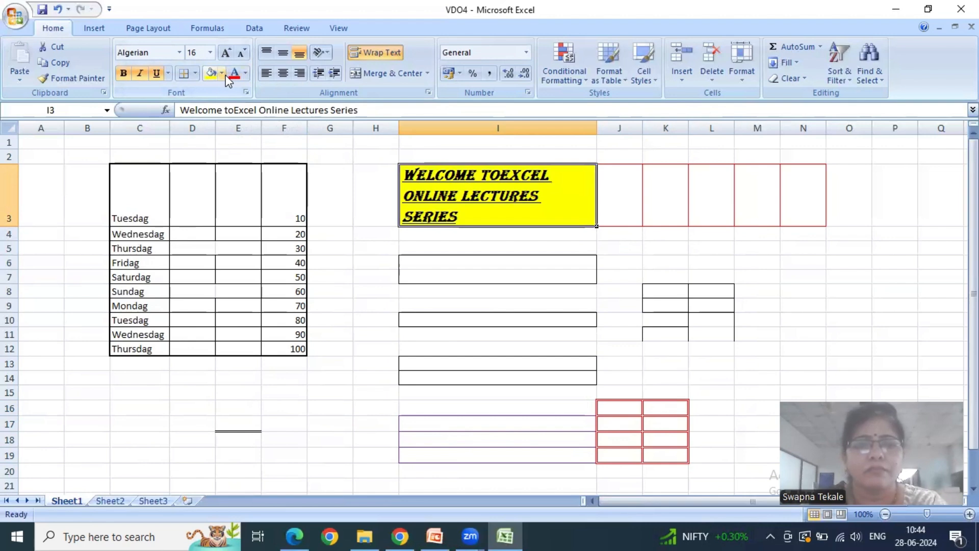
left_click(223, 74)
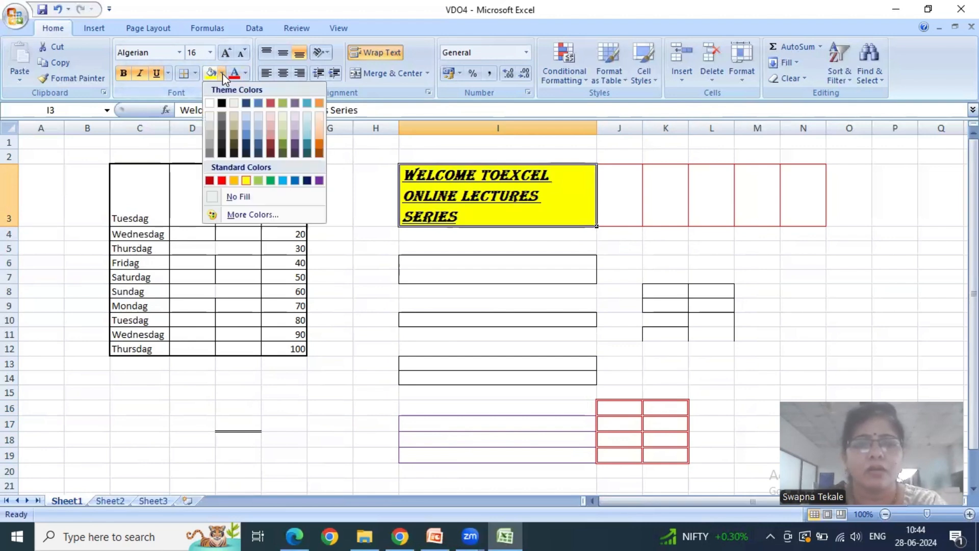
left_click(257, 180)
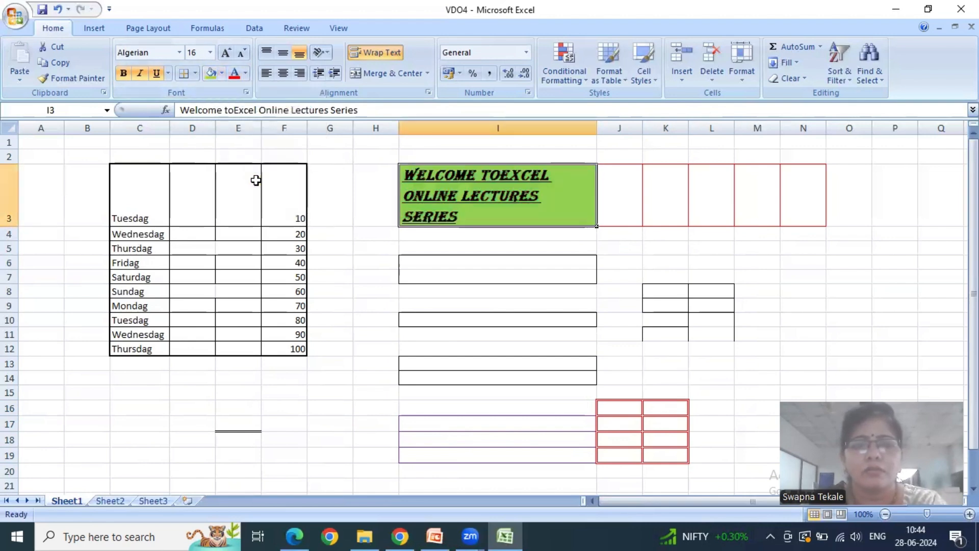
Fill the heading cell I3 with a light orange theme colour.
left_click(222, 74)
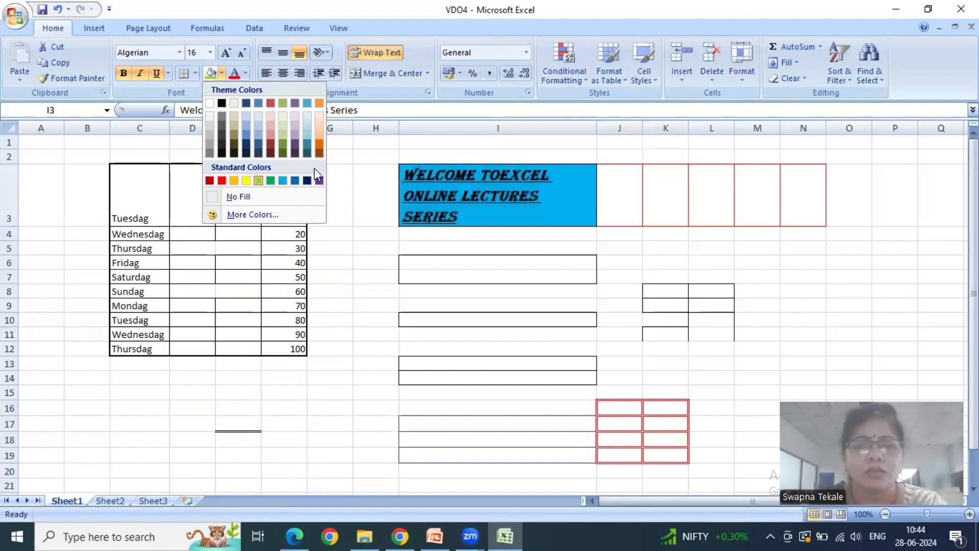
left_click(318, 124)
left_click(505, 242)
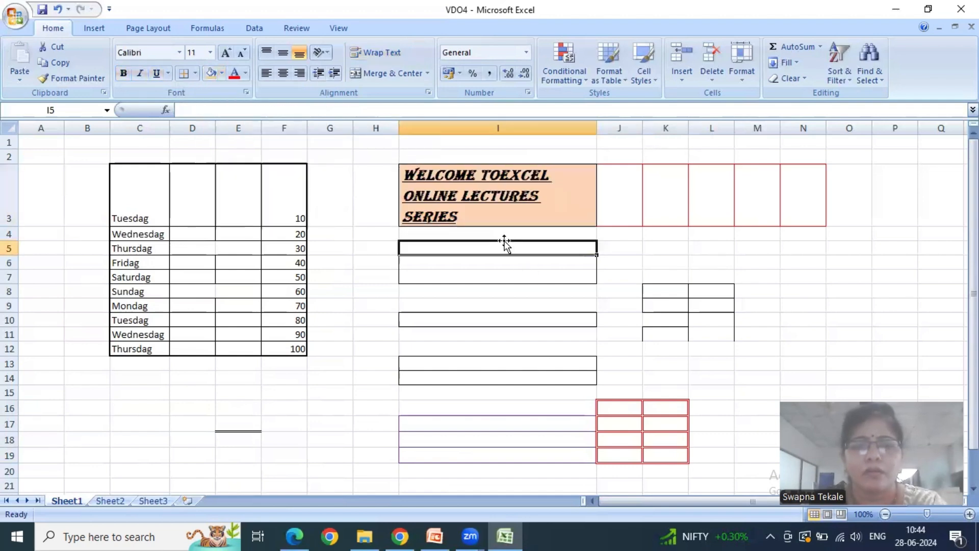
Change the font colour of the heading in I3 to blue, using the extended colour palette.
left_click(502, 217)
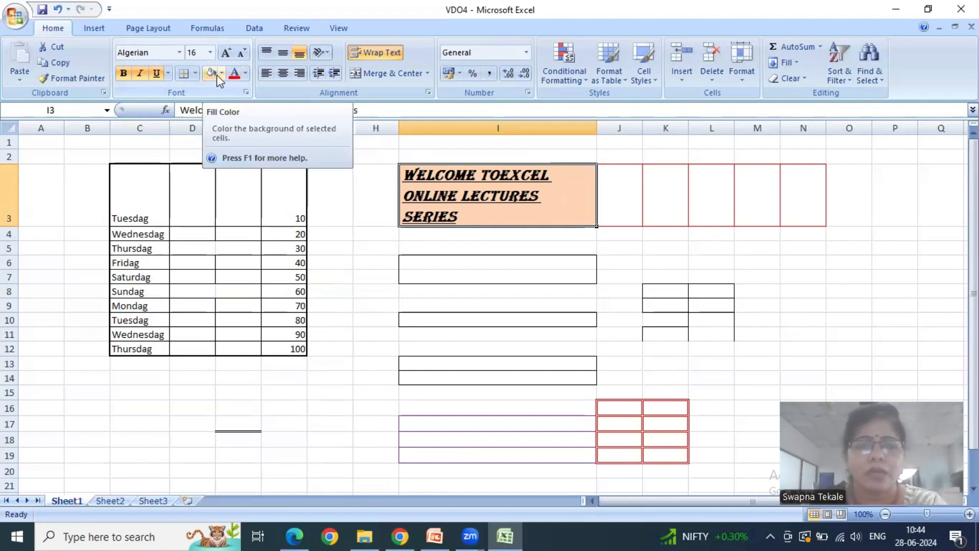
left_click(246, 74)
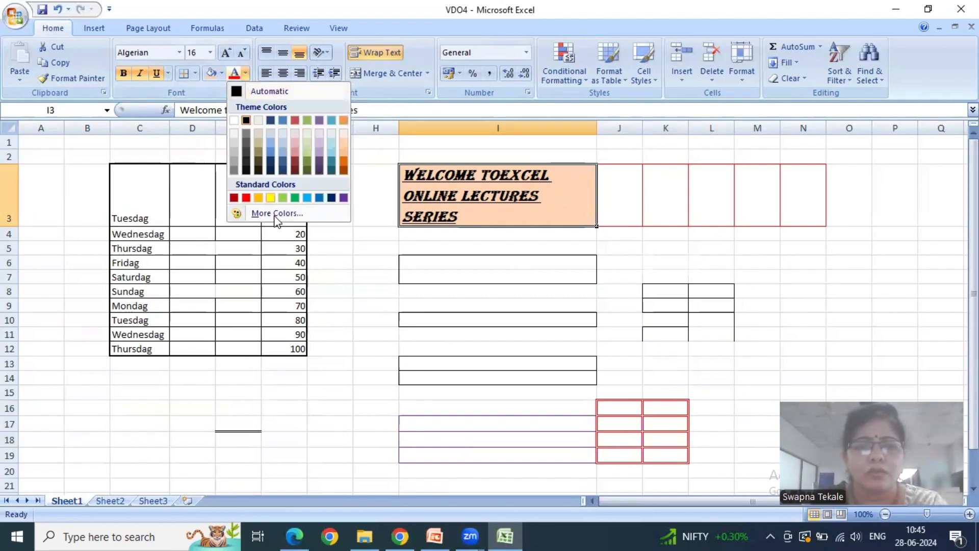
key("Escape")
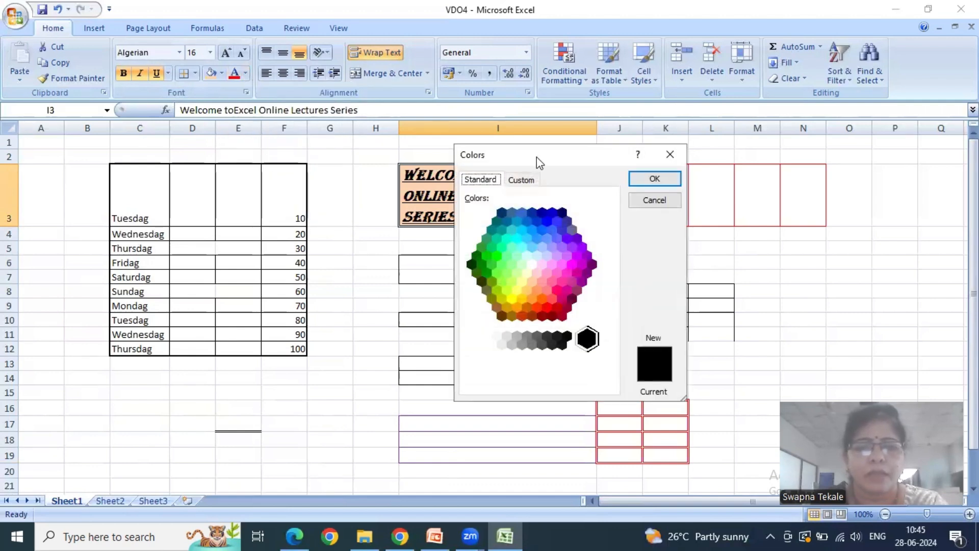
left_click_drag(545, 157, 297, 89)
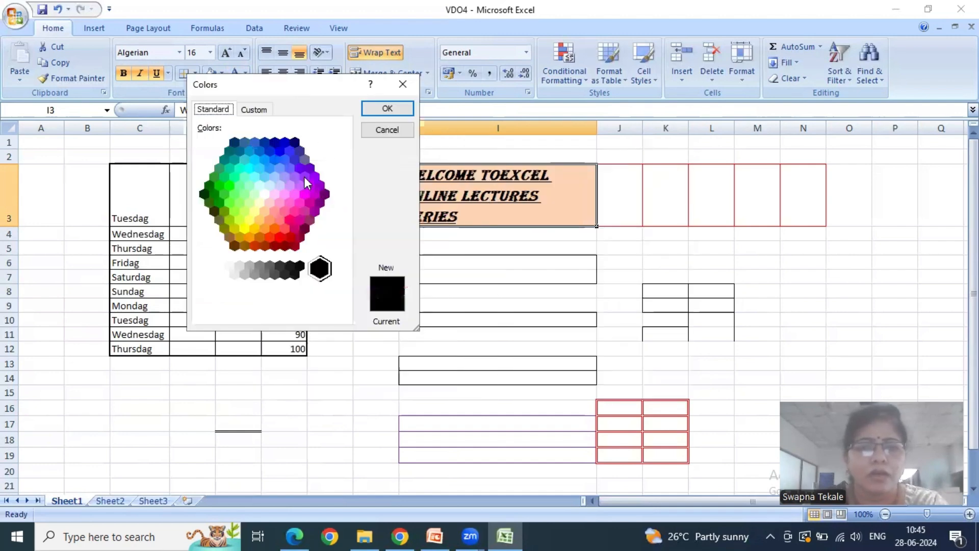
left_click(280, 203)
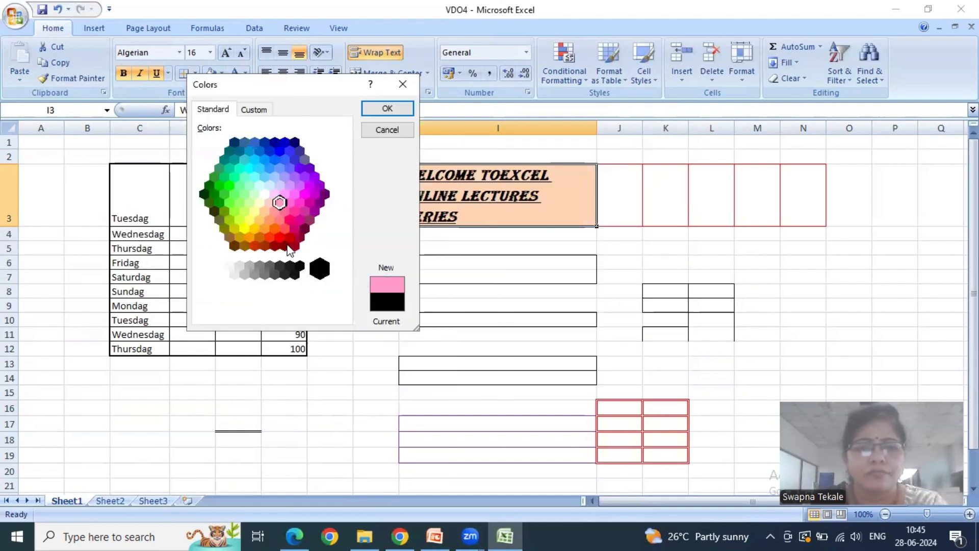
left_click(283, 228)
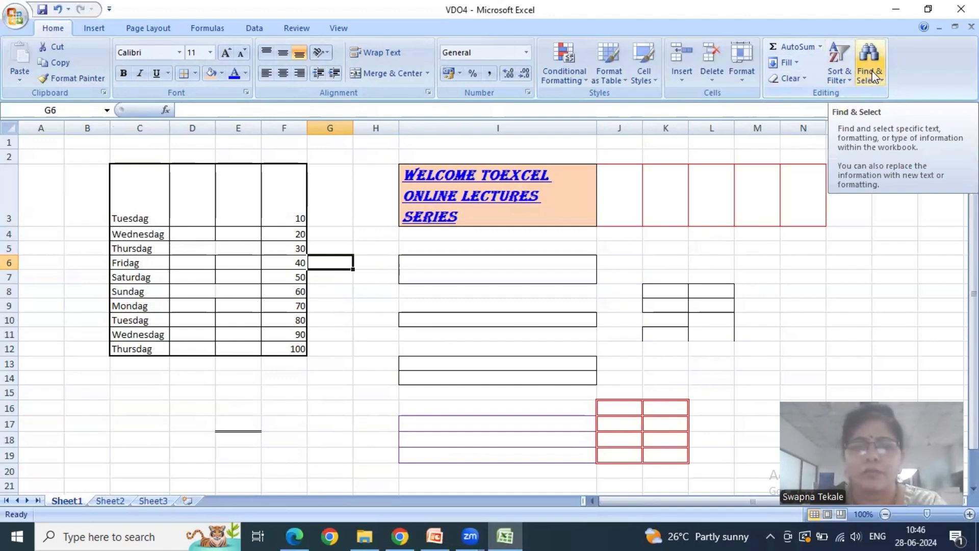
Find all cells containing the letter "g" on the sheet, using Find and Replace.
left_click(289, 378)
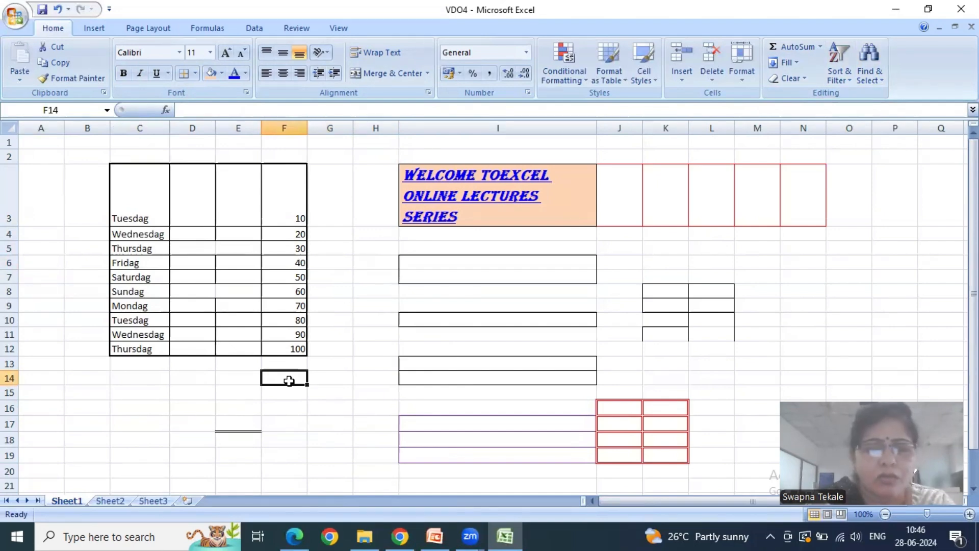
key("ctrl+h")
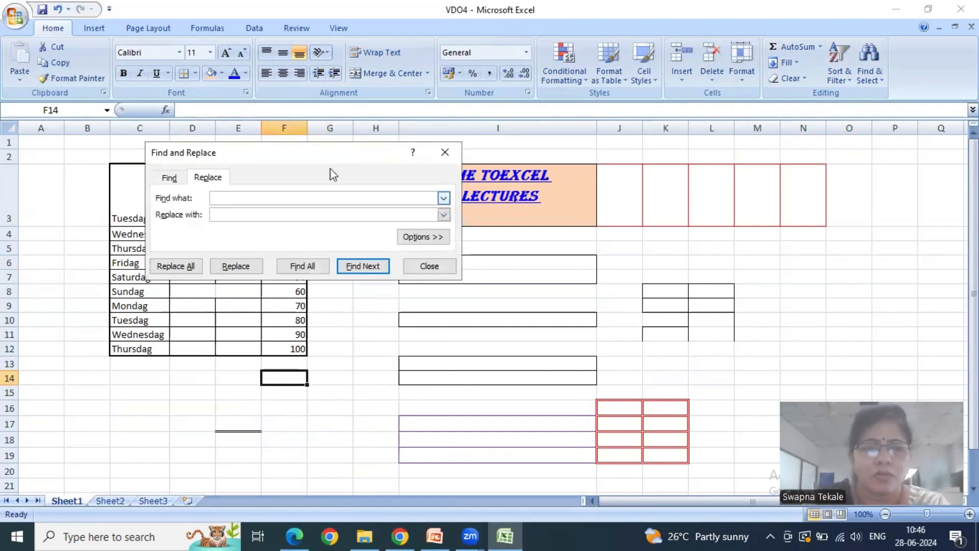
left_click_drag(328, 159, 326, 204)
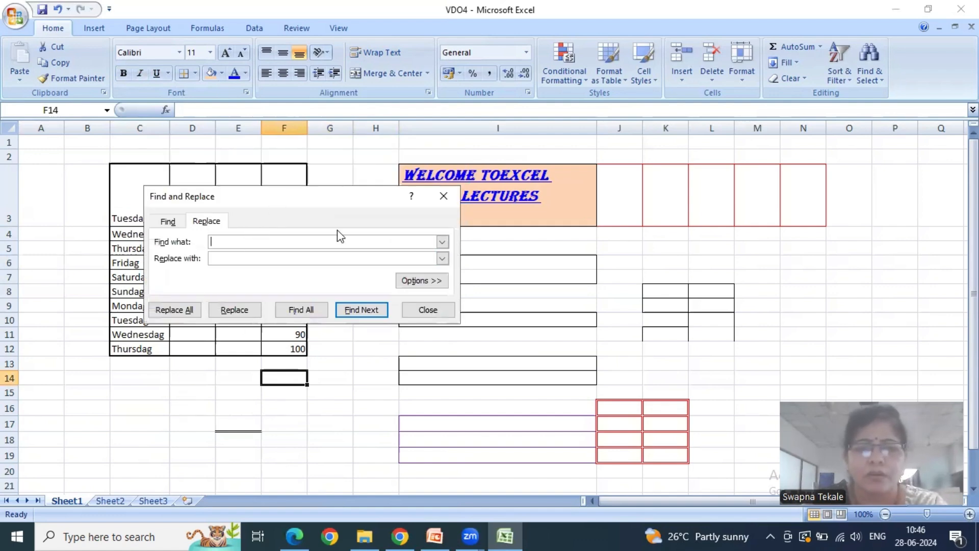
left_click_drag(261, 208, 324, 244)
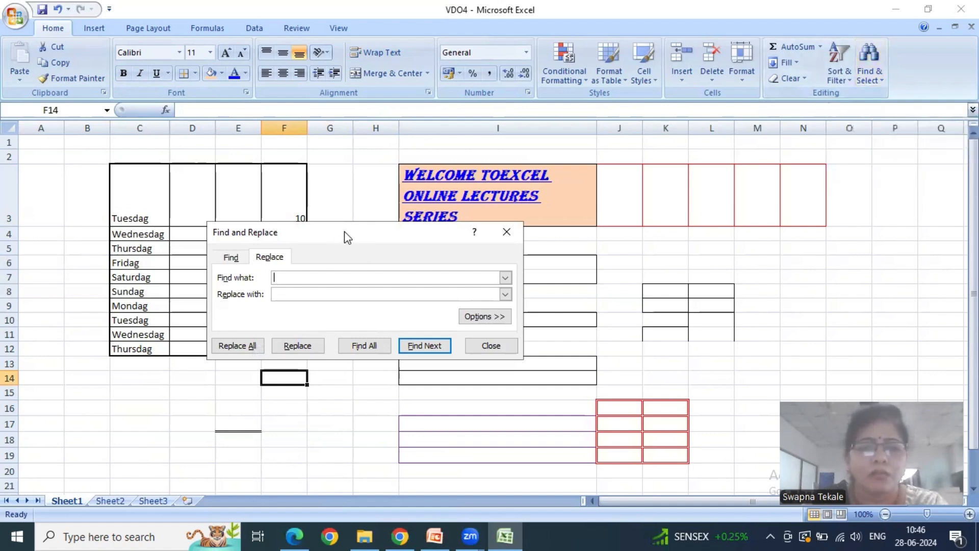
left_click_drag(344, 231, 383, 323)
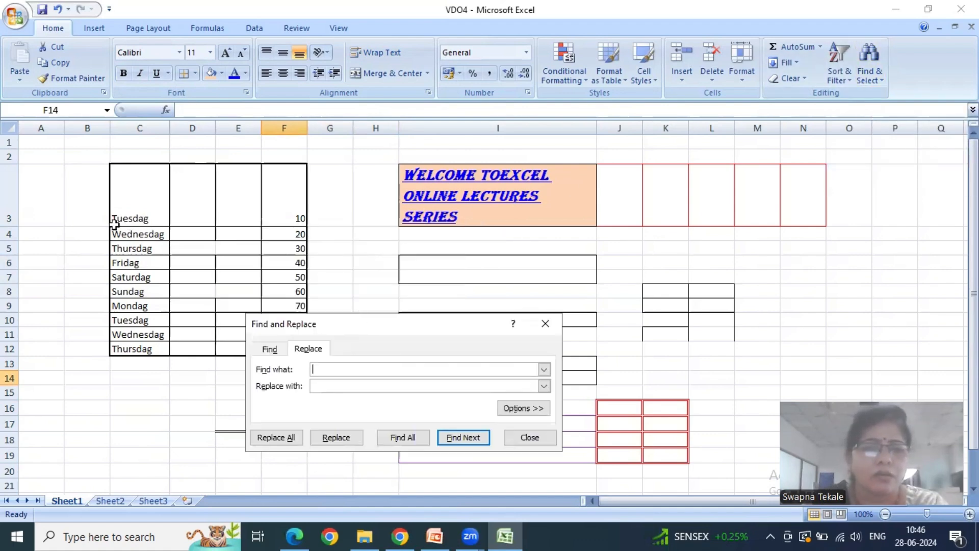
type("g")
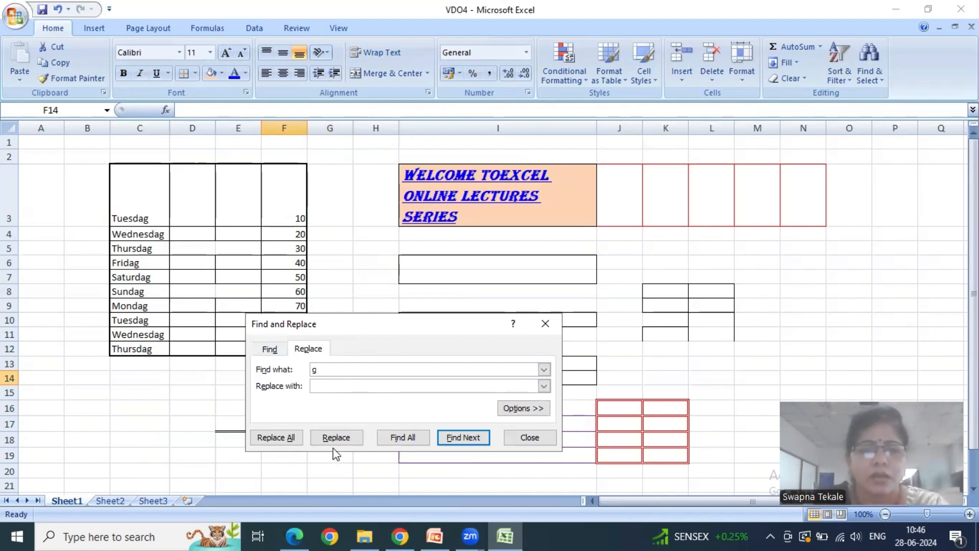
left_click(398, 438)
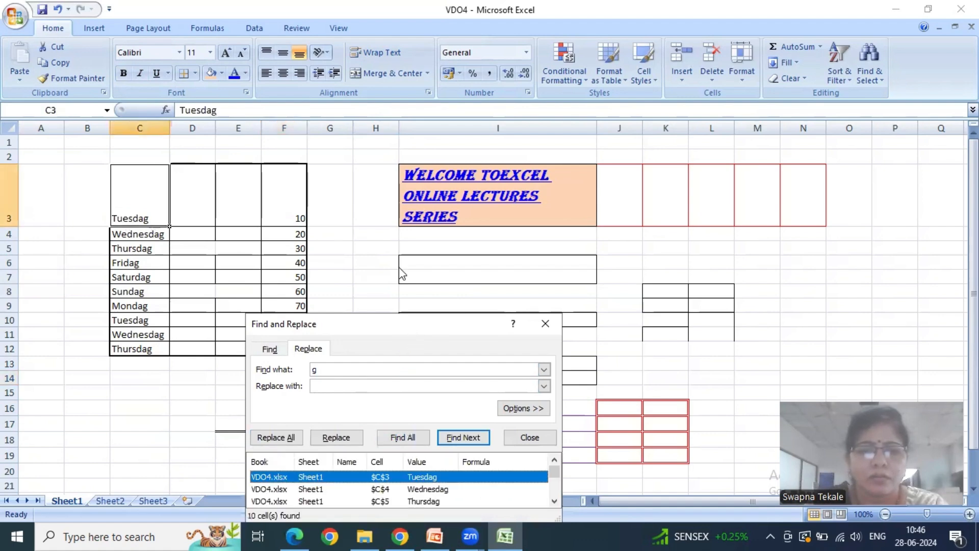
Examine the full list of cells found for the letter "g".
left_click_drag(413, 326, 396, 239)
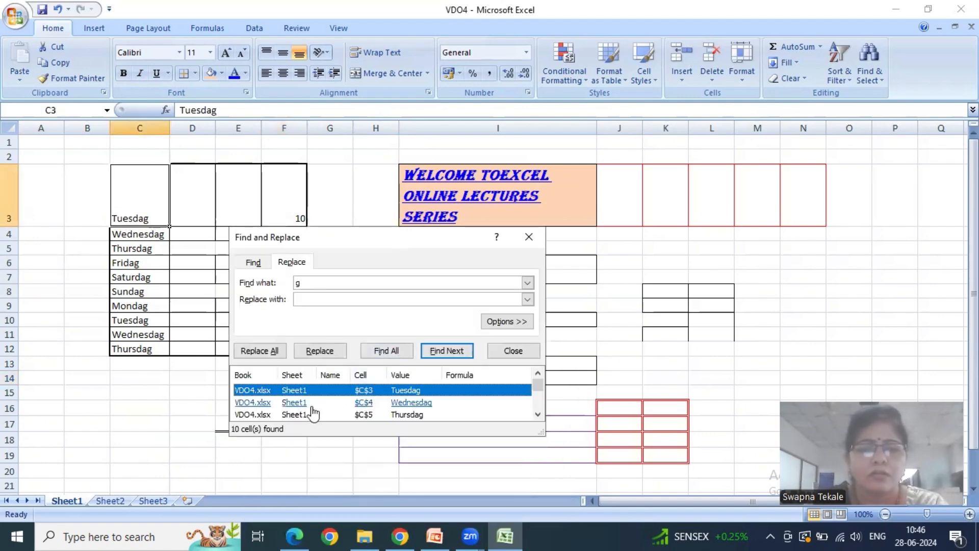
left_click(537, 414)
left_click(537, 414)
left_click(537, 414)
left_click(537, 414)
left_click(538, 414)
left_click(537, 414)
left_click(537, 414)
left_click_drag(534, 405, 539, 376)
Replace every "g" with "y" on the sheet, and check the day names in column C.
left_click_drag(375, 245, 443, 245)
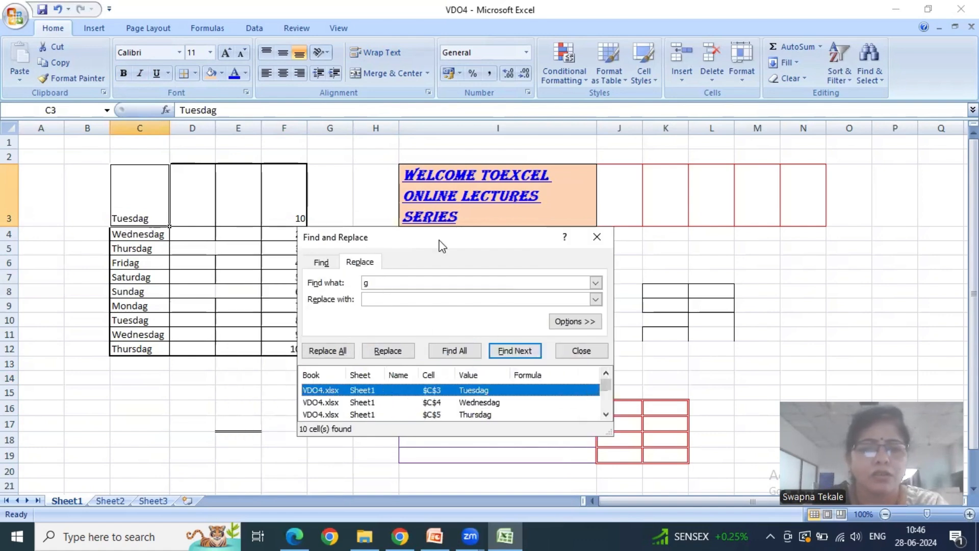
left_click(380, 300)
type("y")
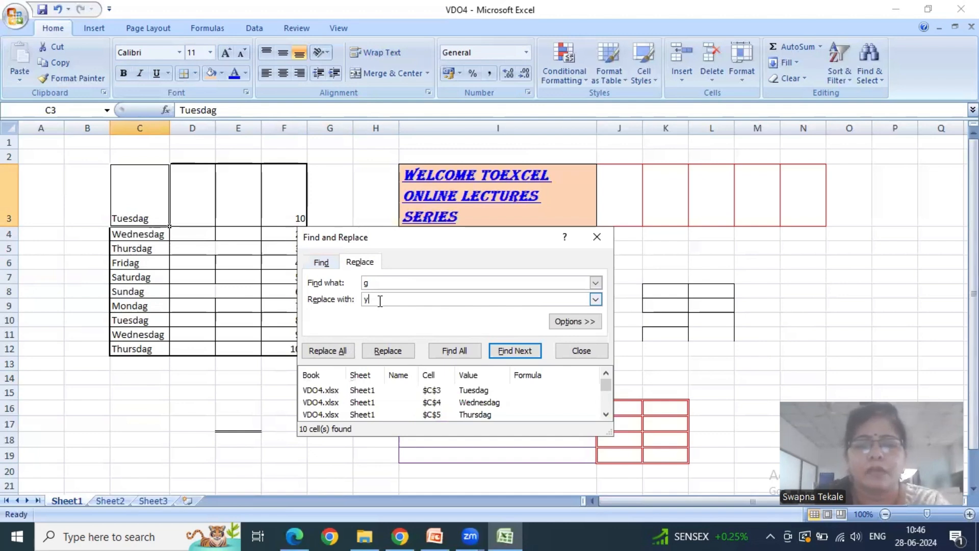
left_click(342, 352)
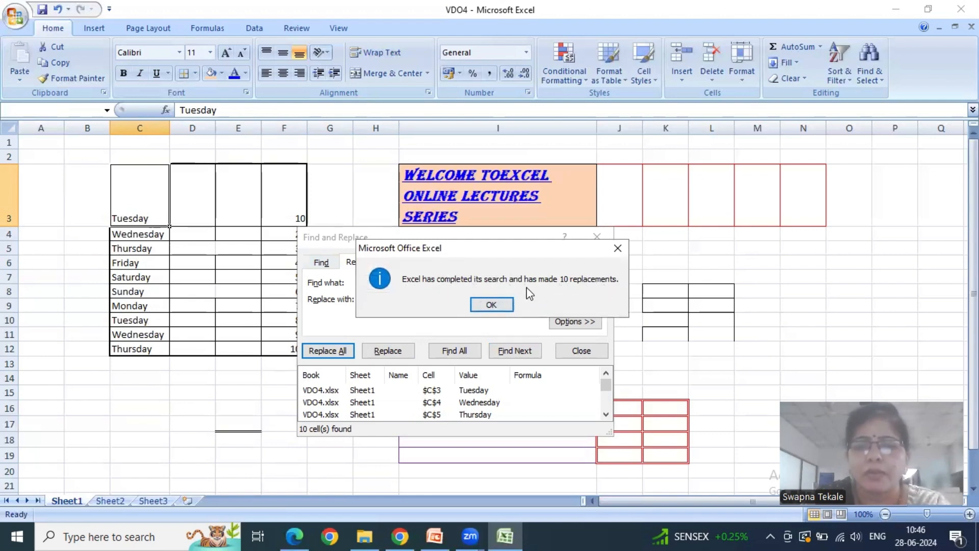
left_click(491, 305)
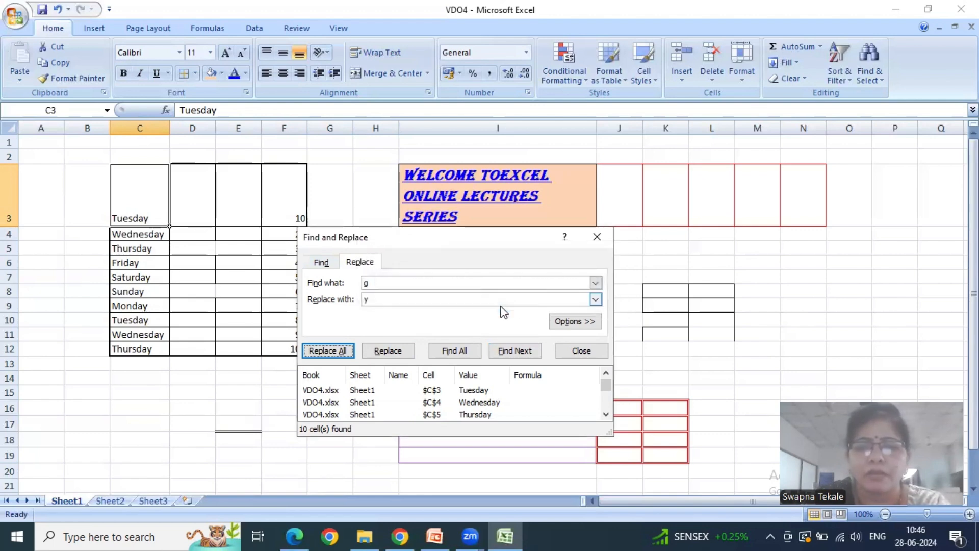
left_click(596, 238)
left_click(191, 213)
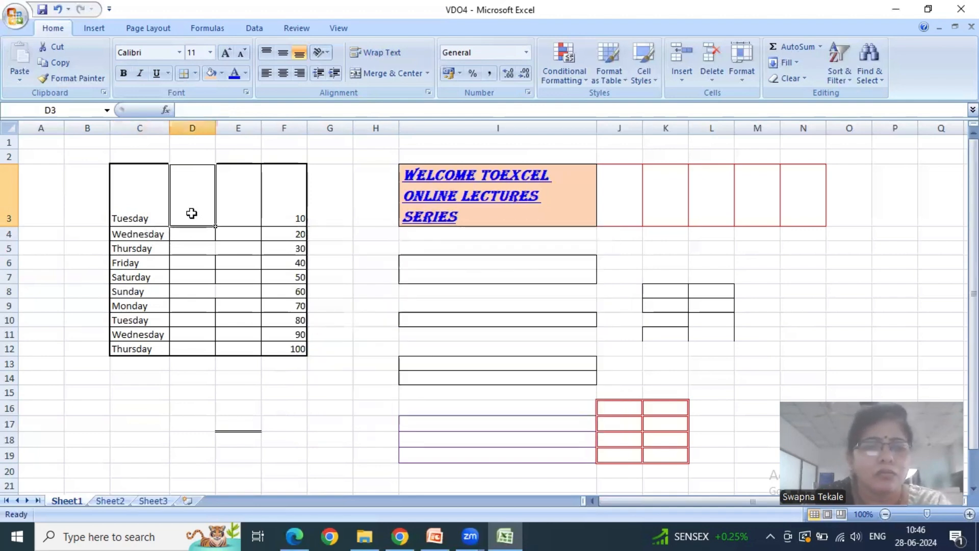
left_click(152, 217)
left_click(152, 230)
left_click(155, 252)
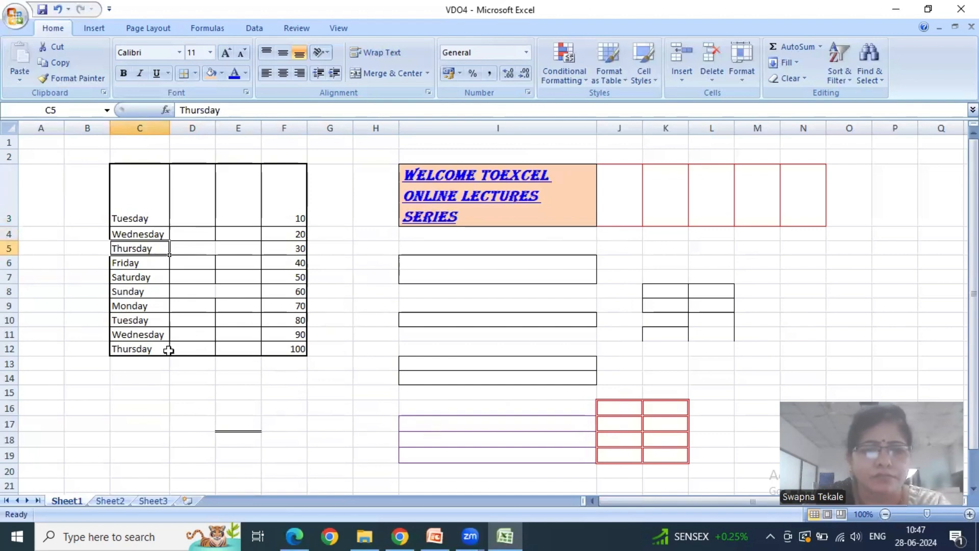
left_click(146, 204)
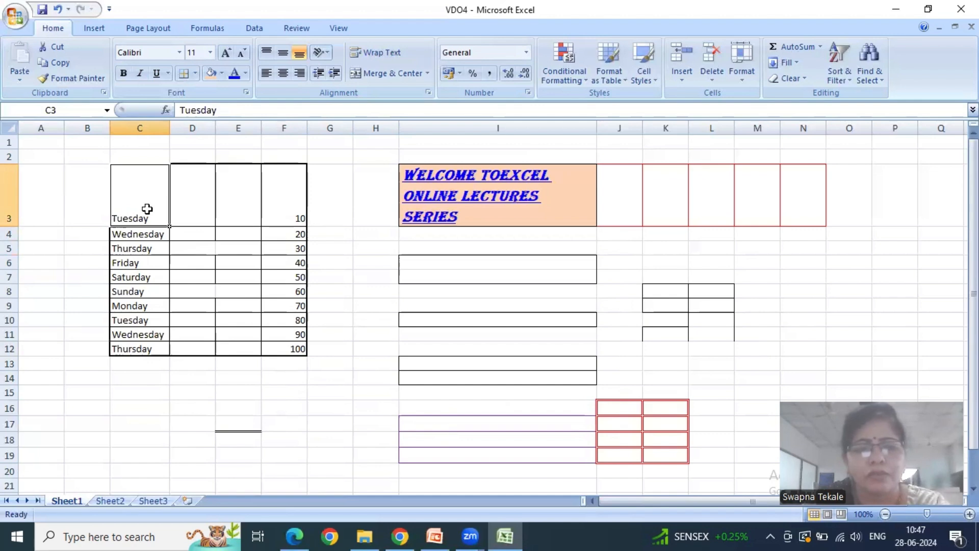
Enter the note "Ctrl +H" in D15 below the table and set its font size to 26.
left_click(187, 389)
type("Ctrl +H")
left_click(209, 406)
left_click(204, 391)
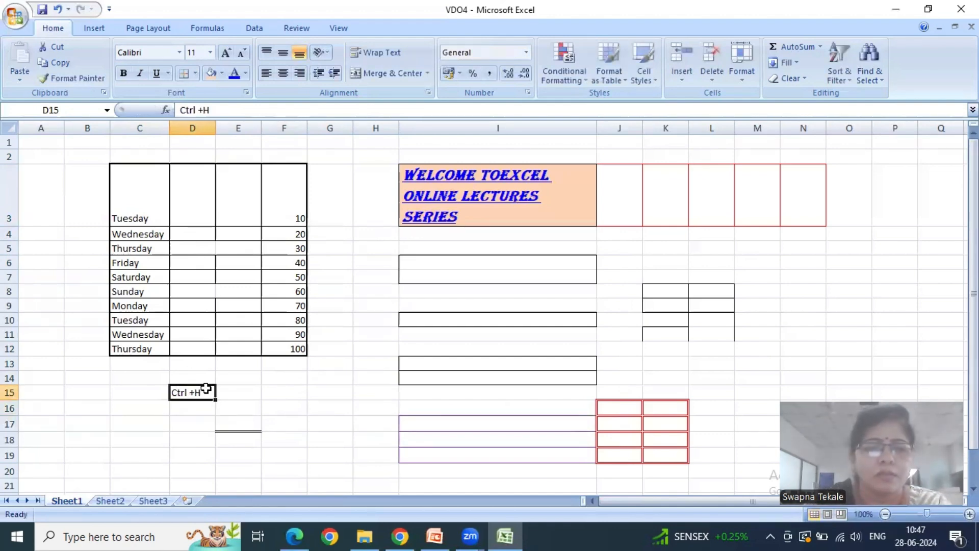
left_click(209, 52)
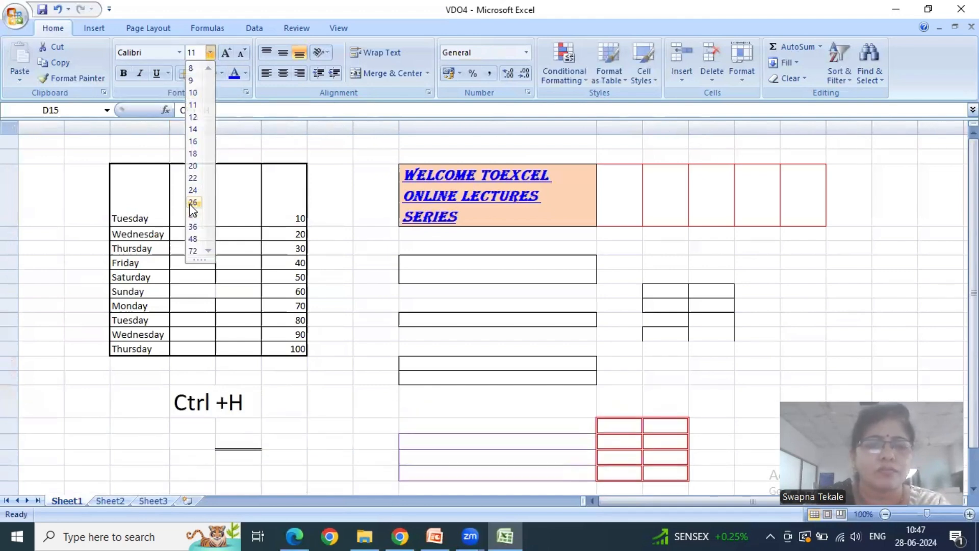
left_click(192, 202)
left_click(295, 410)
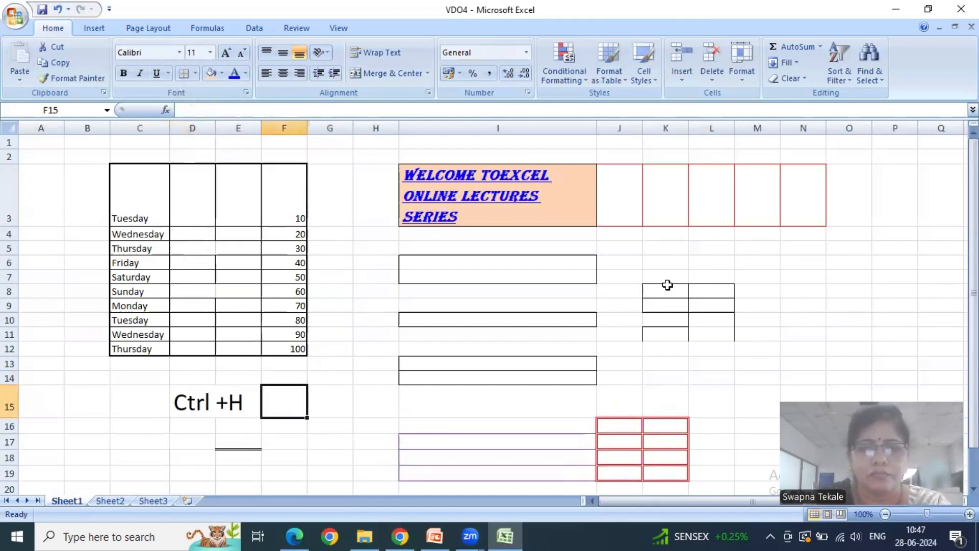
Replace every "y" with "g" in the table range C3:F12, using Find and Replace.
left_click_drag(155, 218, 278, 349)
left_click(876, 67)
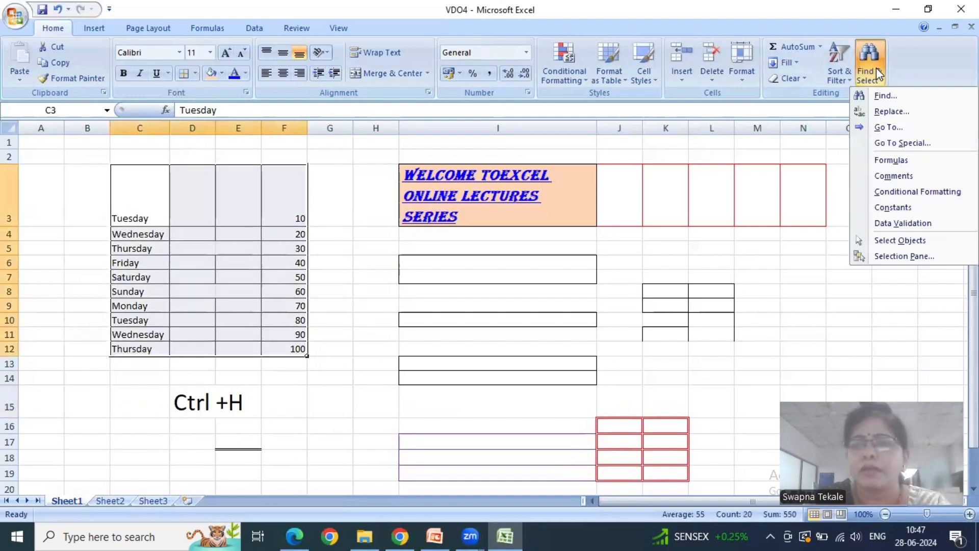
left_click(888, 96)
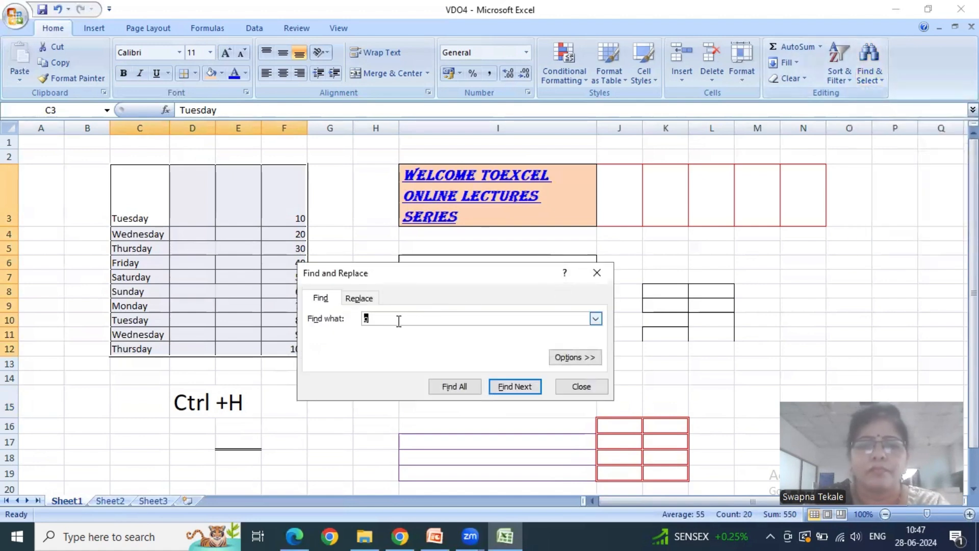
type("y")
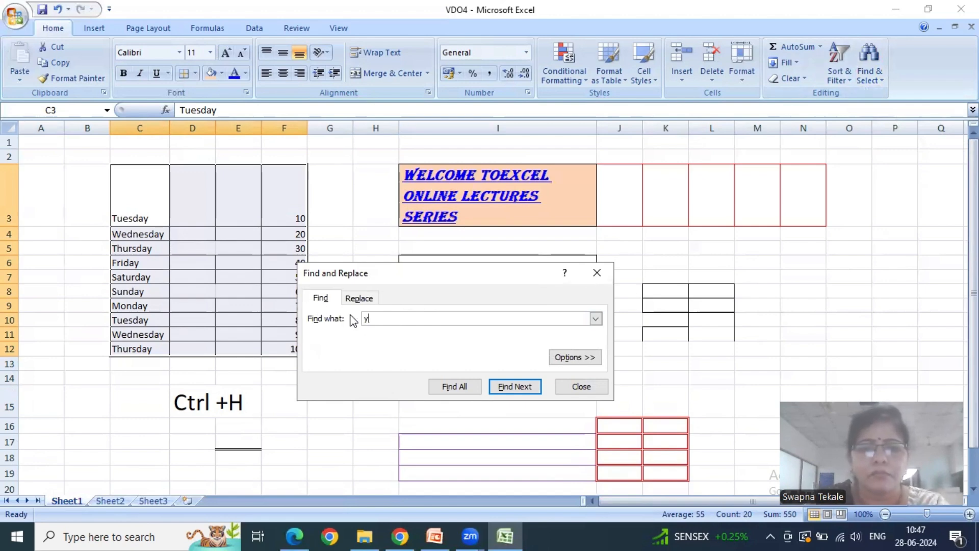
left_click(359, 300)
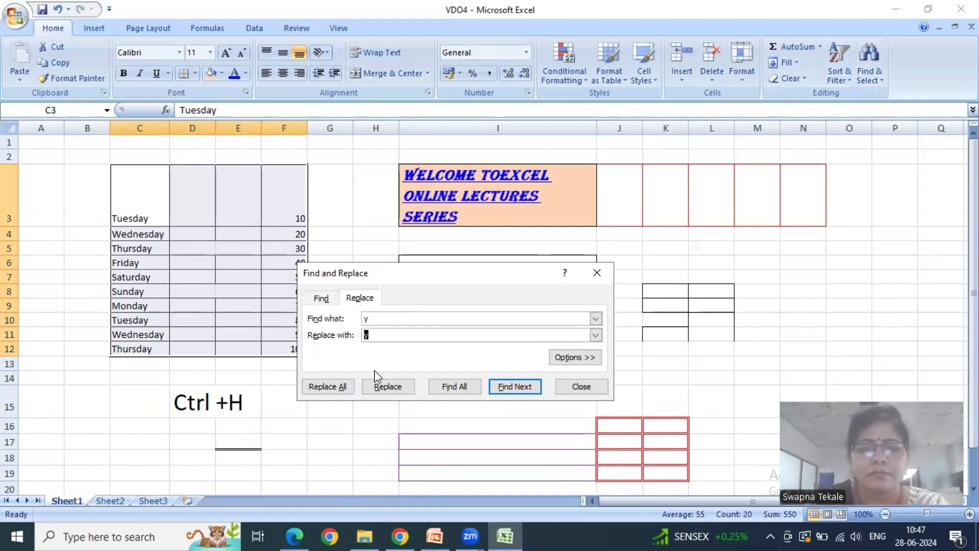
type("g")
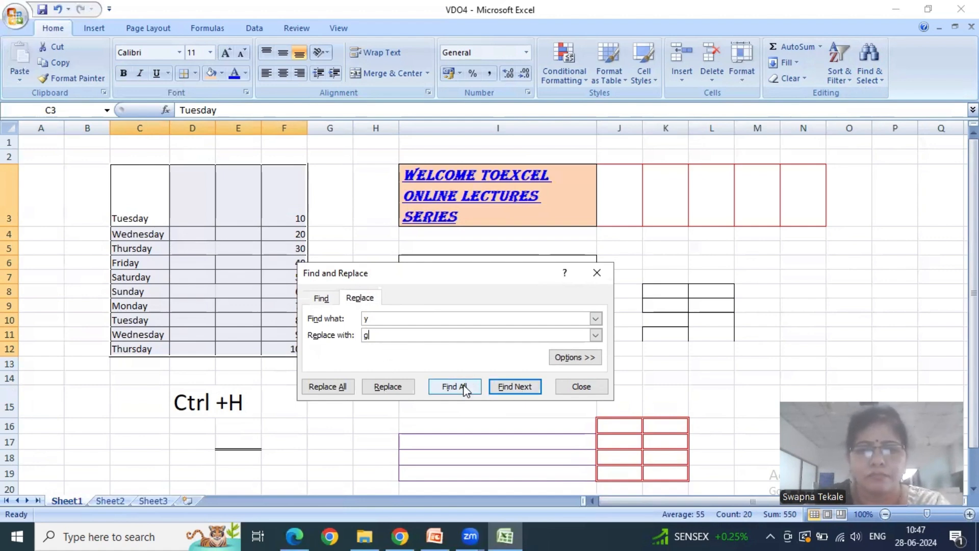
left_click(344, 387)
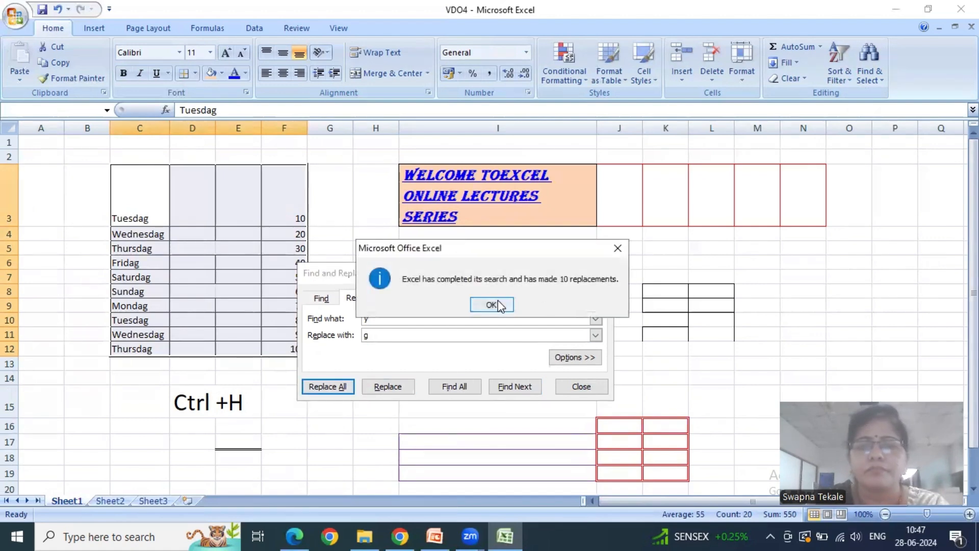
left_click(500, 306)
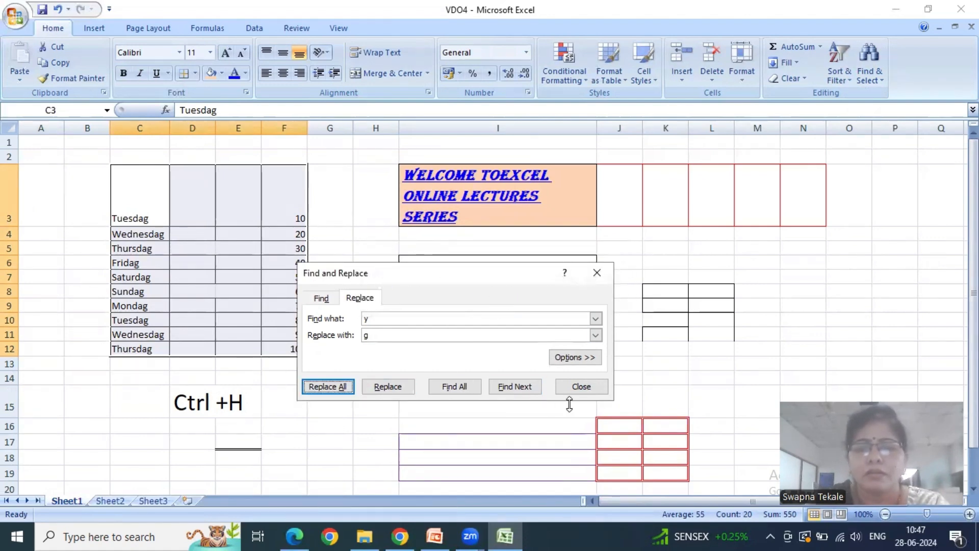
left_click(596, 388)
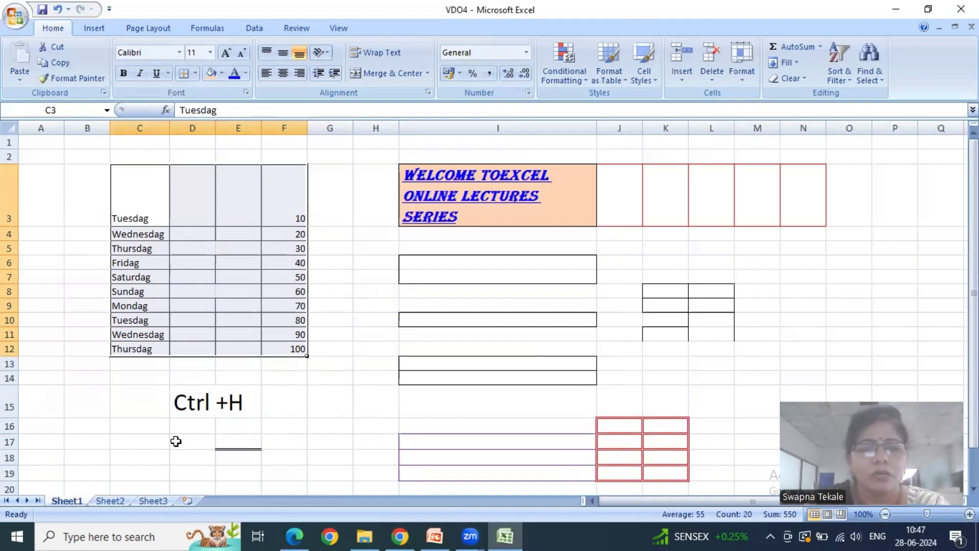
Undo the last replacement in the day names and redo it.
left_click(57, 8)
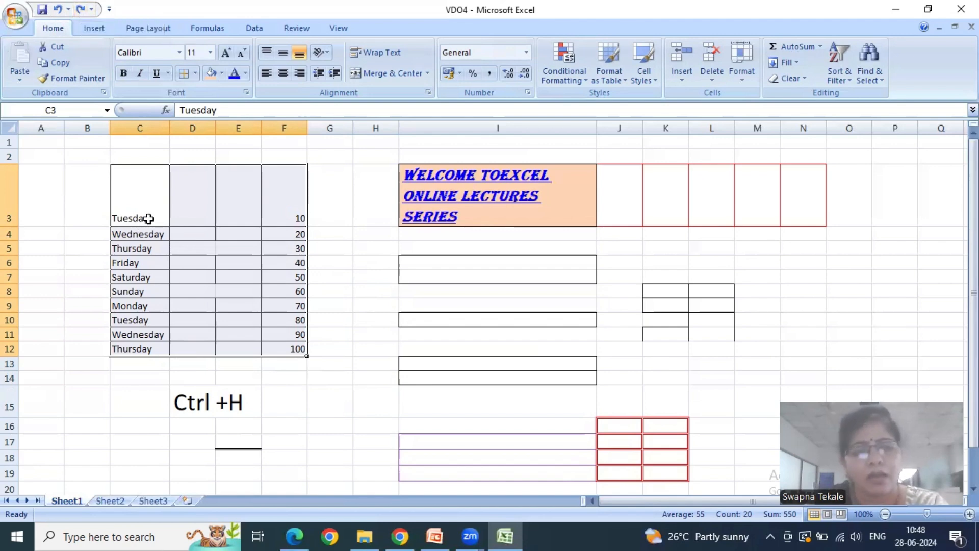
left_click(82, 9)
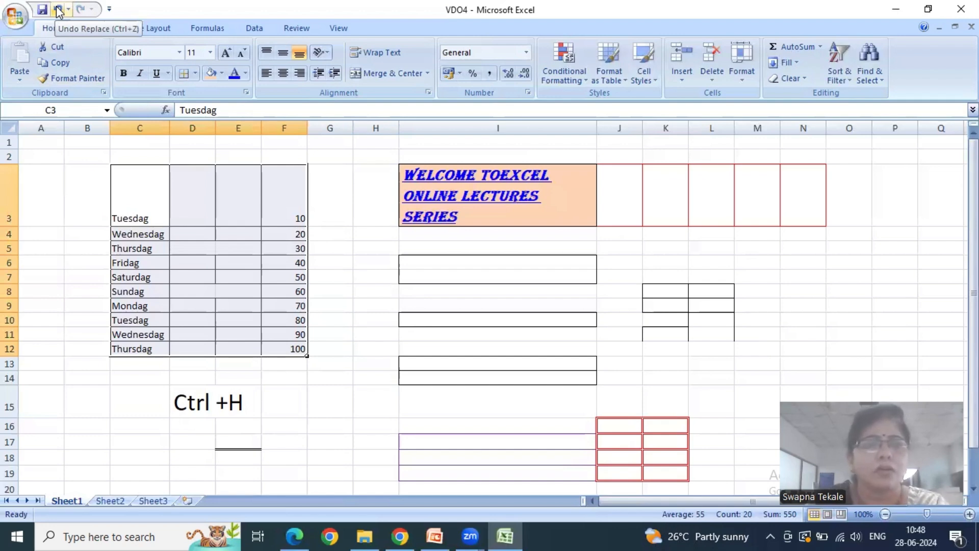
Enter the note "Ctrl +Z" in D17 and its meaning "Undo" in F17.
left_click(203, 435)
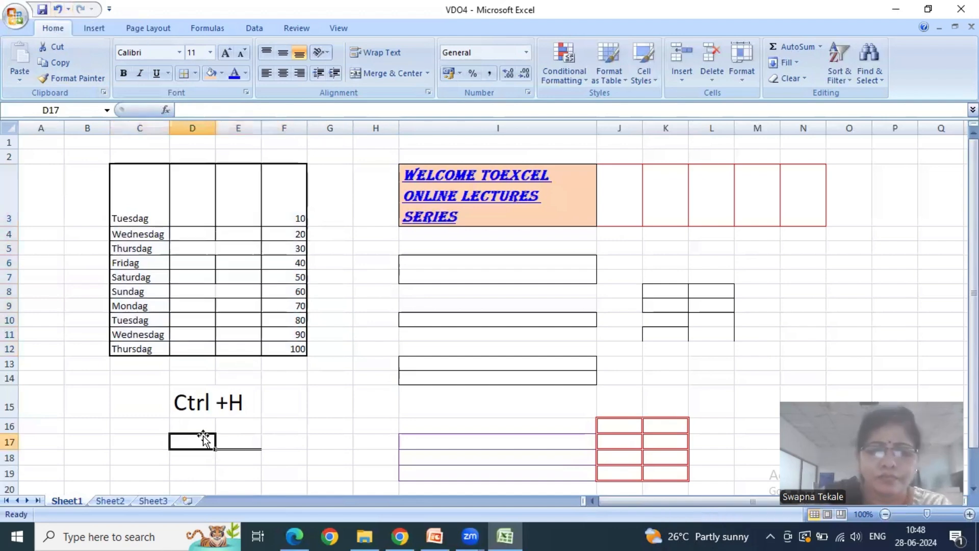
type("Ctrl ")
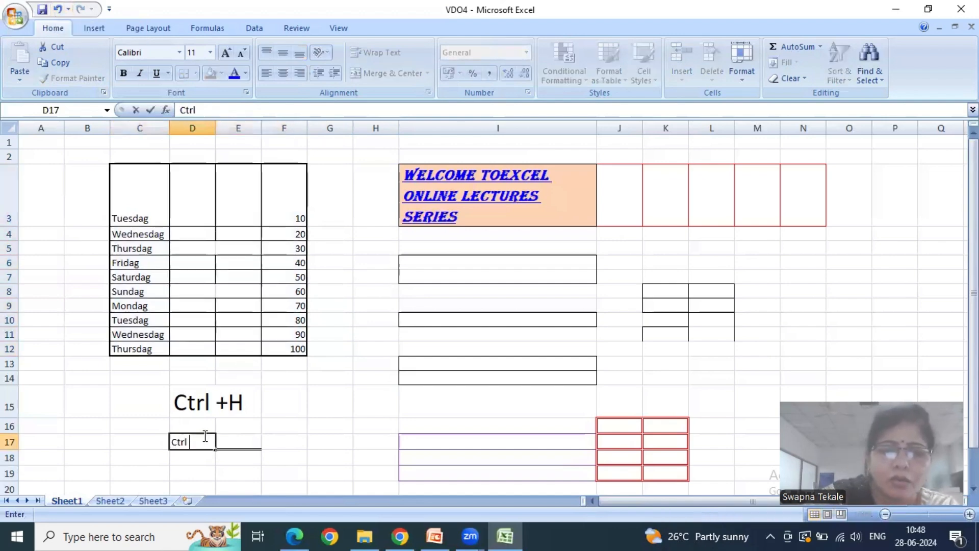
type("+Z")
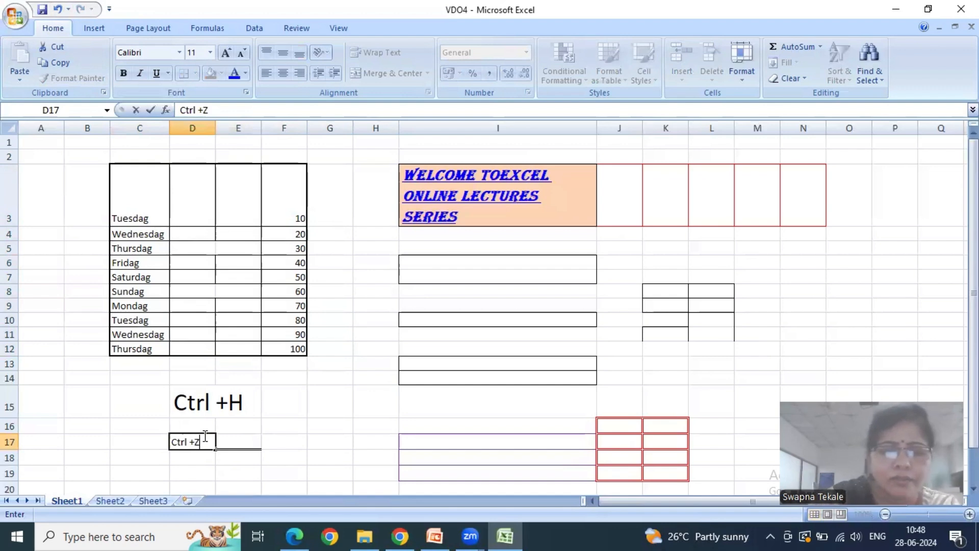
left_click(276, 423)
left_click(207, 443)
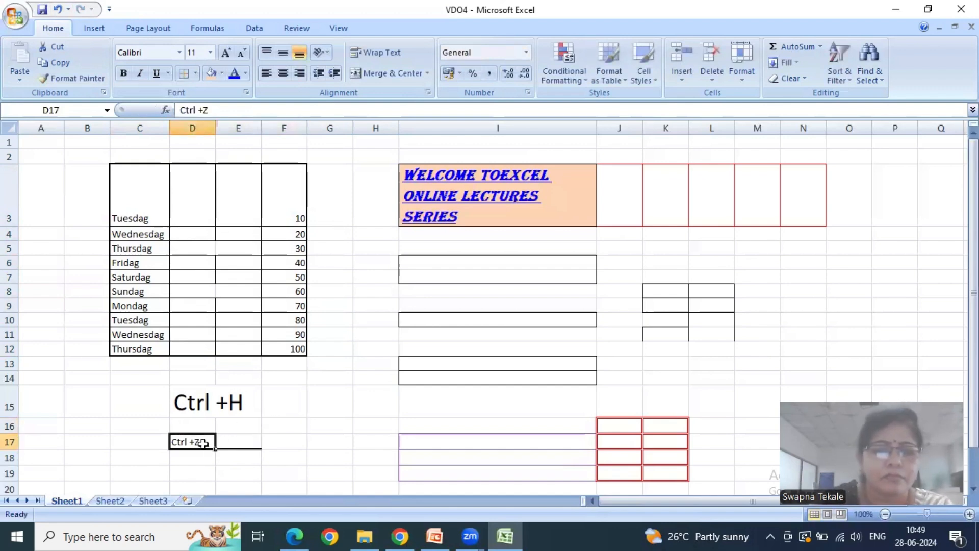
left_click(298, 440)
type("Undo")
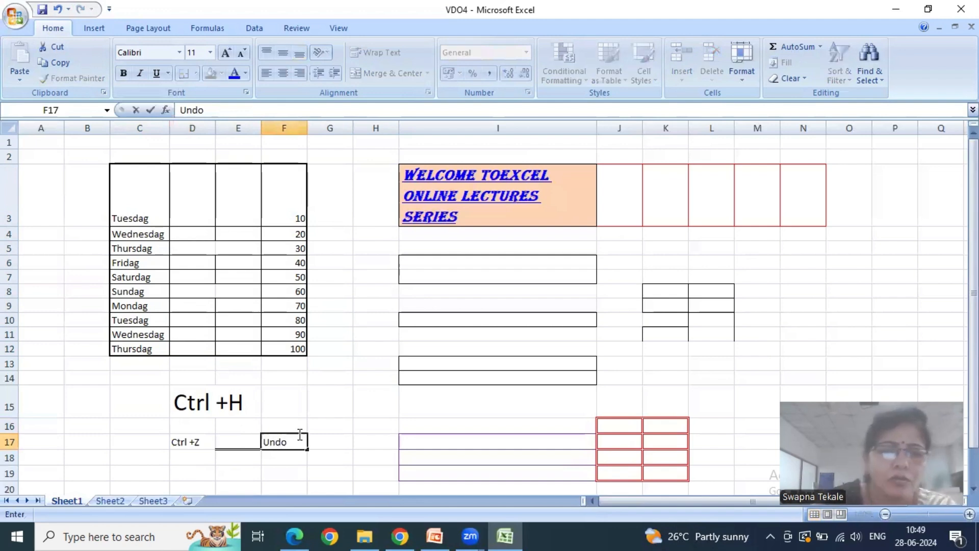
Enter the note "ctrl+ y" in D19 and its meaning "Redo" in F19.
left_click(197, 471)
type("c")
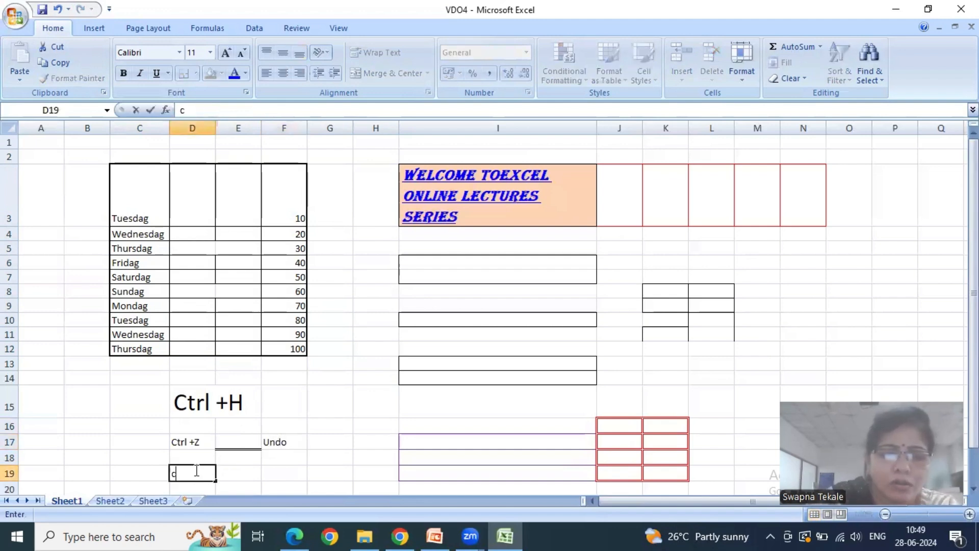
type("trl")
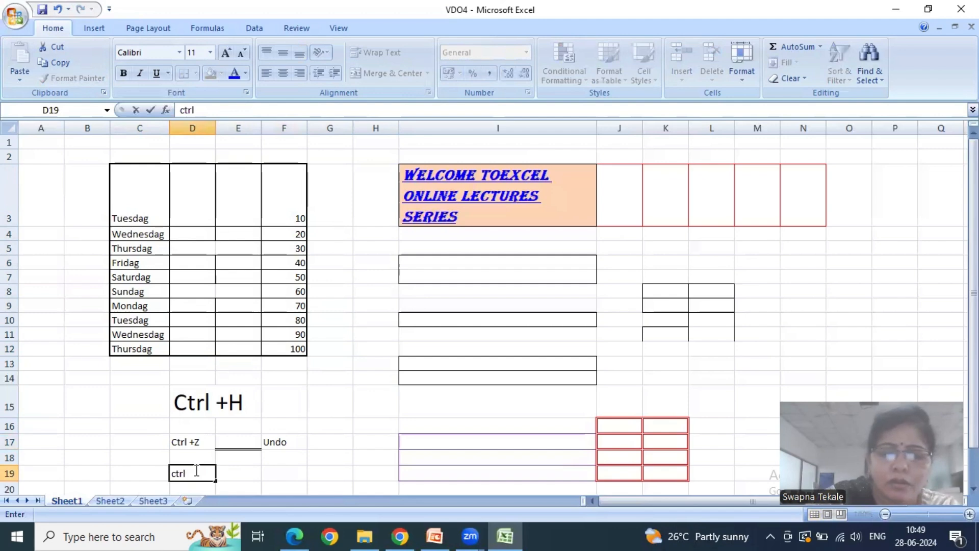
type("+ y")
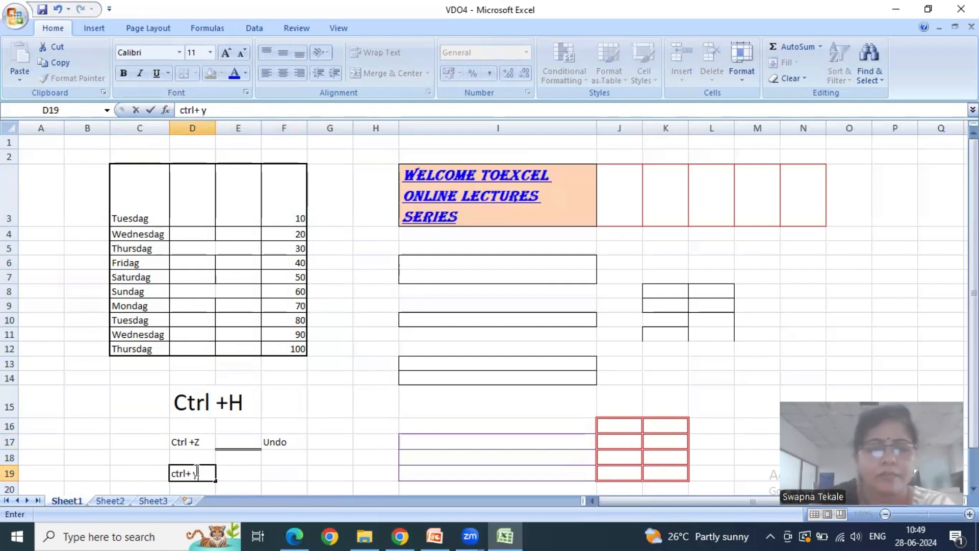
left_click(282, 473)
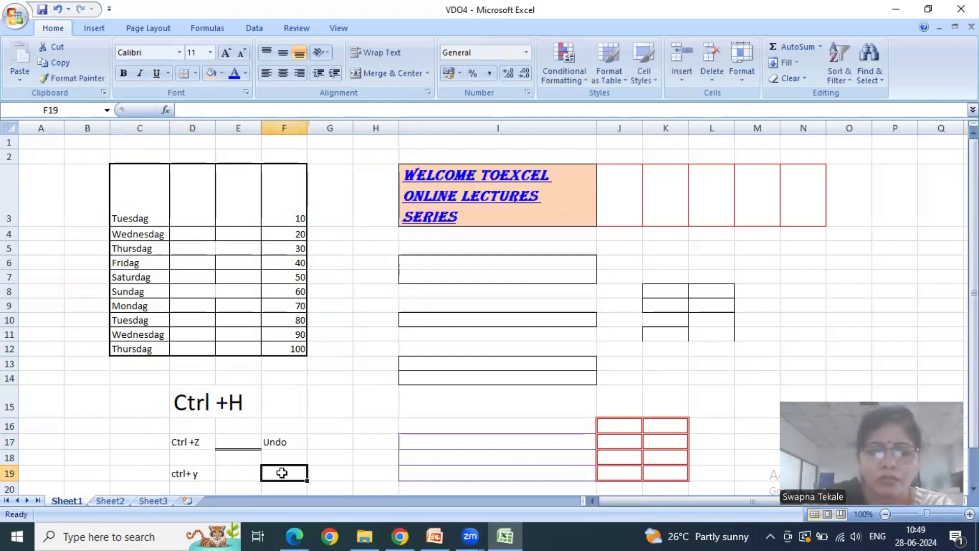
type("Redo")
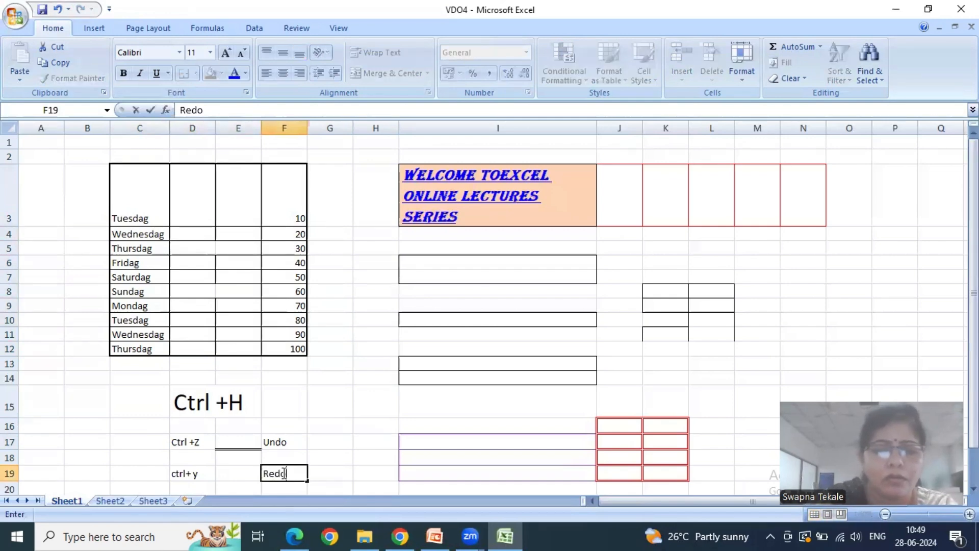
Enter the meaning "Find" in F15 beside the "Ctrl +H" note.
left_click(305, 438)
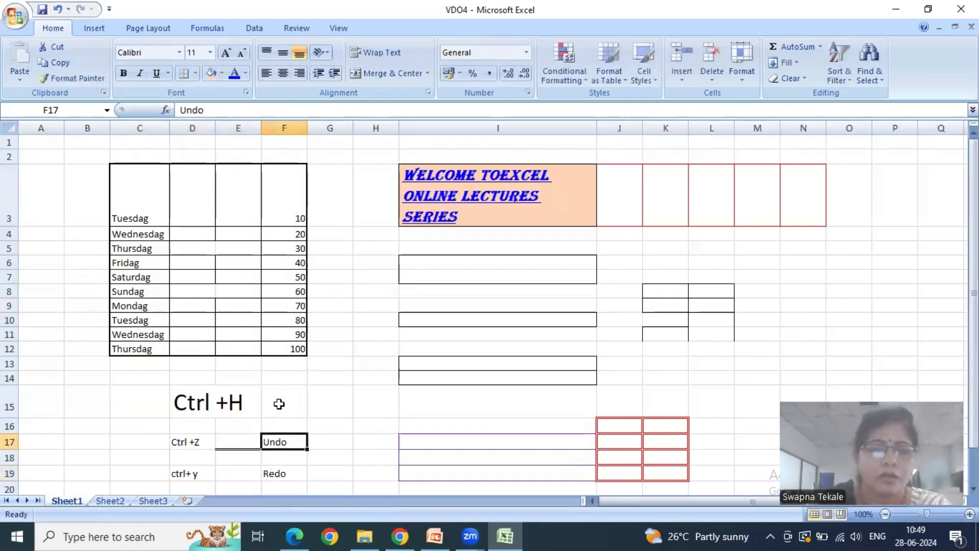
left_click(281, 404)
type("Find")
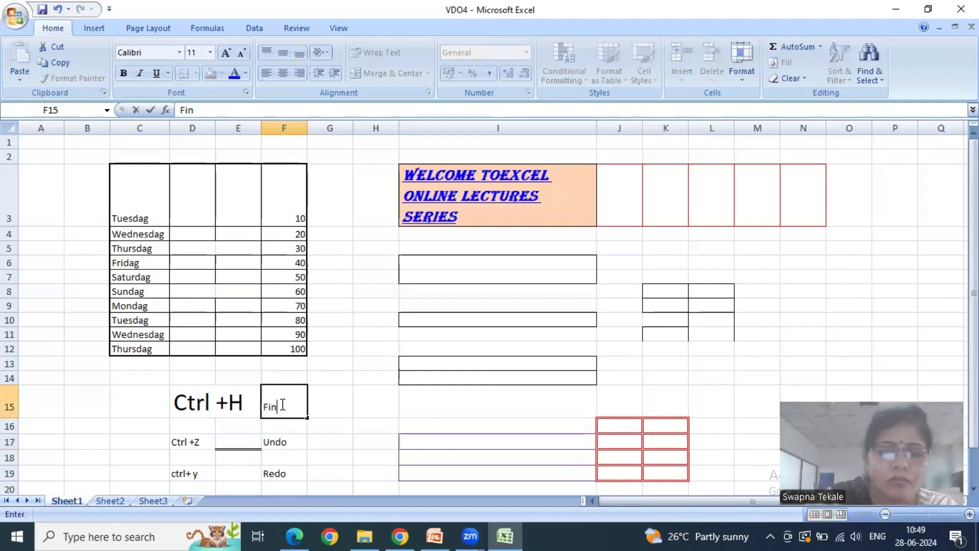
left_click(295, 477)
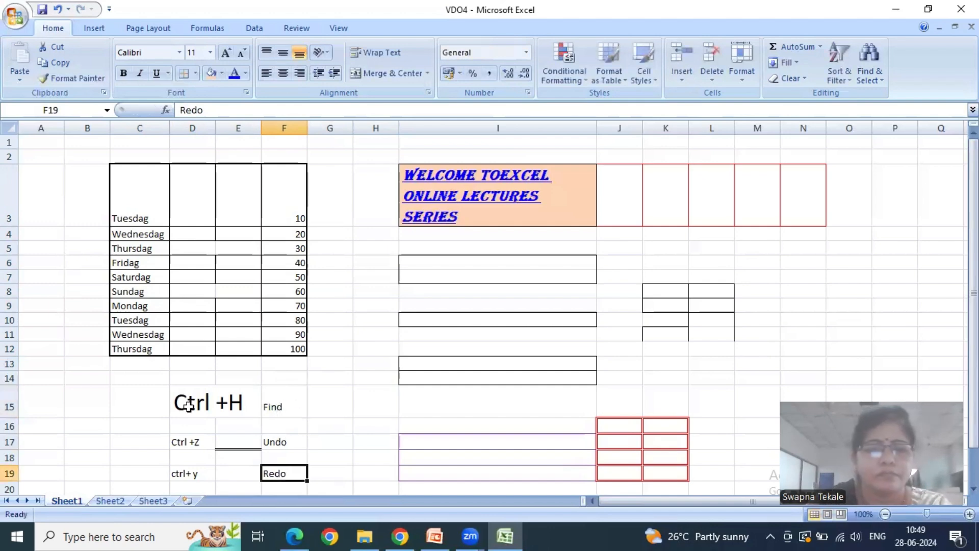
Set the font size of the shortcut notes in D15:F20 to 16.
left_click_drag(176, 406, 273, 487)
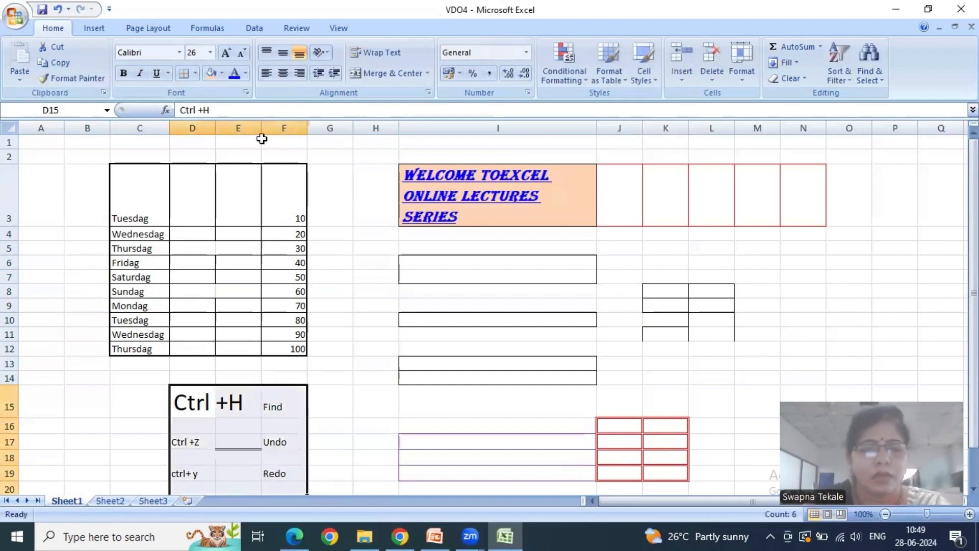
left_click(210, 53)
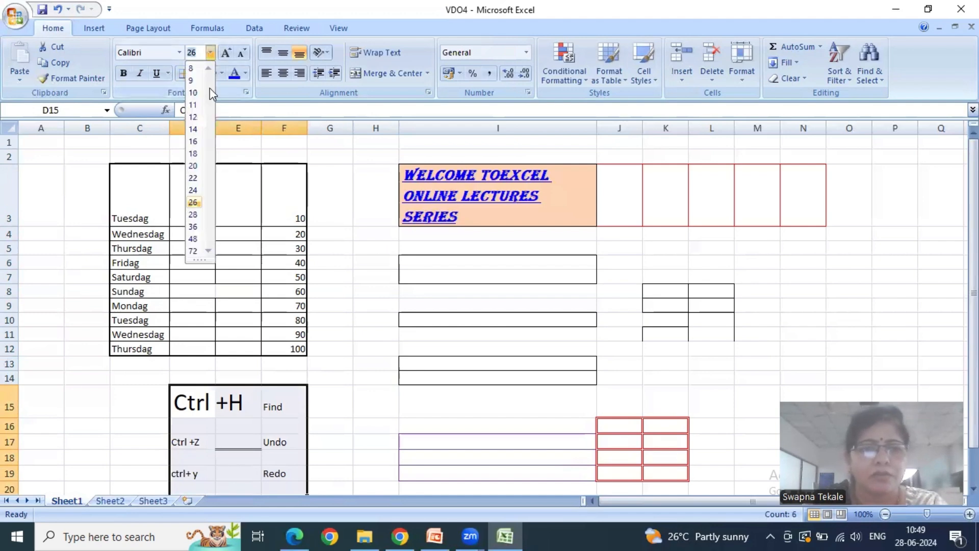
left_click(194, 140)
scroll(236, 313, "down", 2)
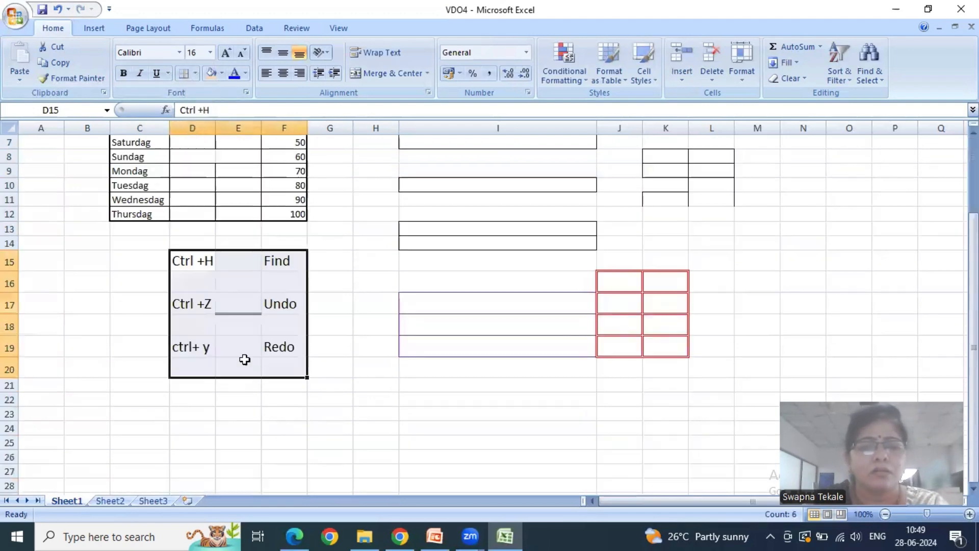
left_click(240, 348)
scroll(267, 333, "up", 2)
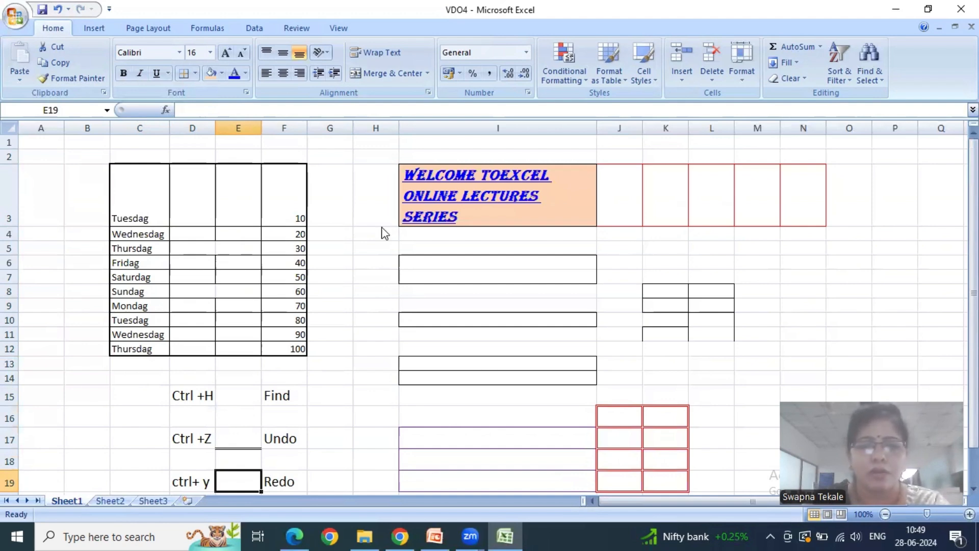
Switch to the PowerPoint presentation, review the Font Group slide's bullet points from Font Size to Editing Cell Content, and return to Excel.
key("alt+Tab")
left_click(358, 236)
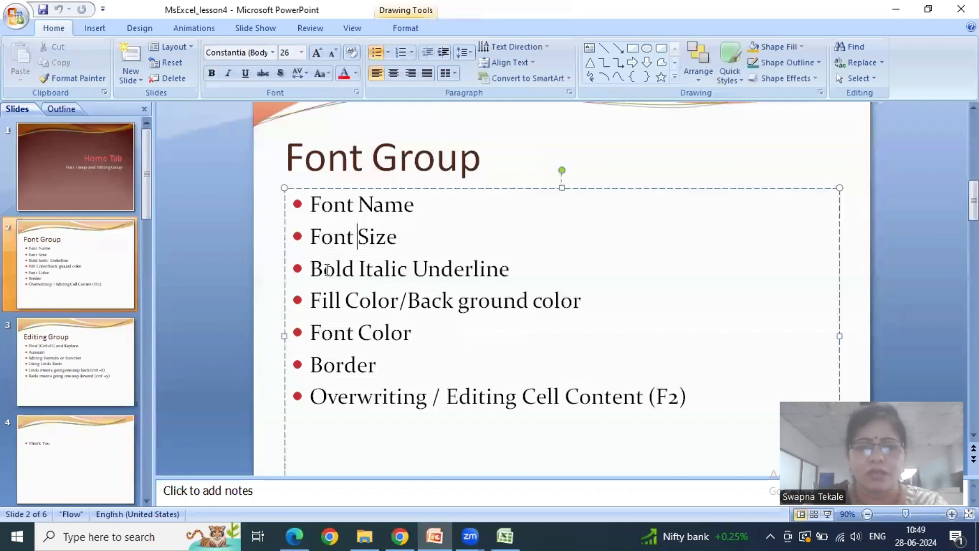
left_click_drag(312, 270, 467, 278)
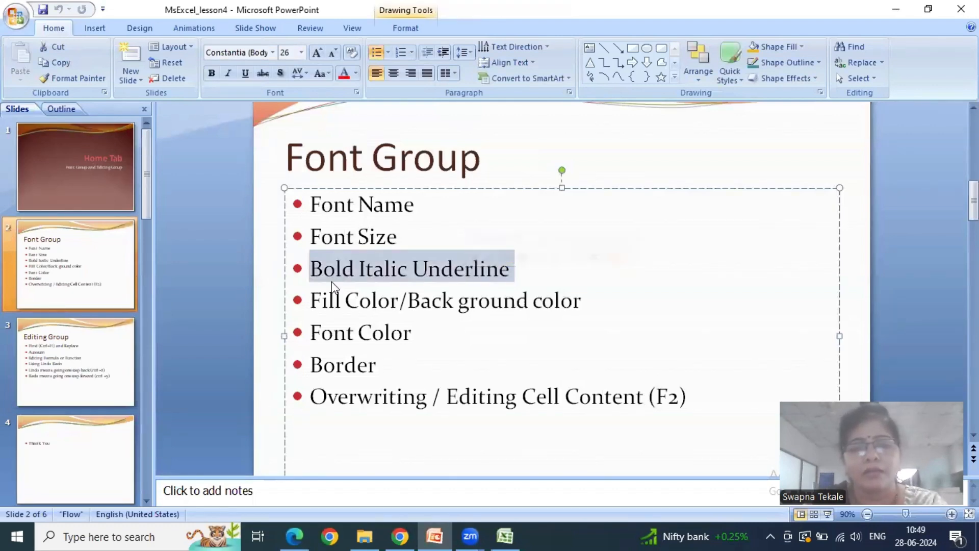
left_click(314, 301)
left_click_drag(315, 302, 457, 302)
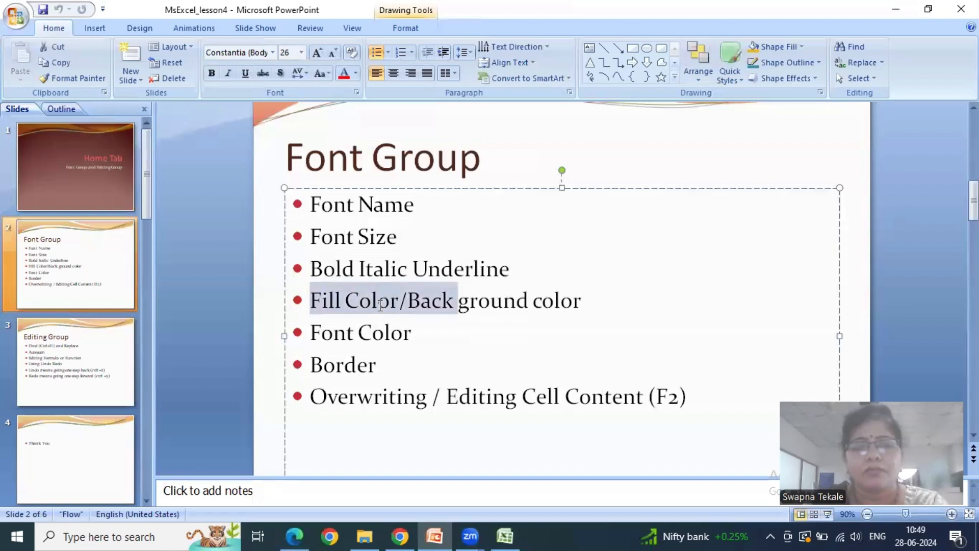
left_click(404, 305)
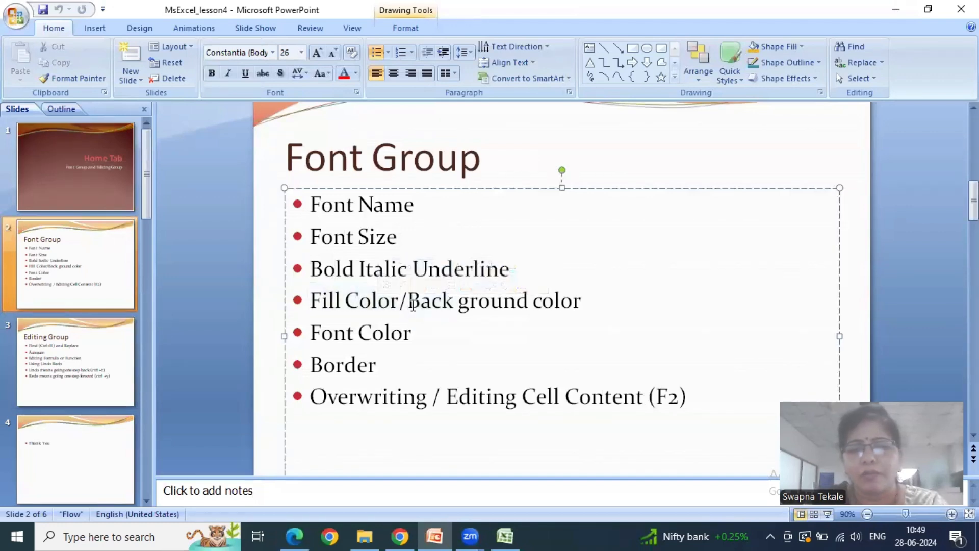
left_click(310, 333)
left_click_drag(310, 333, 415, 336)
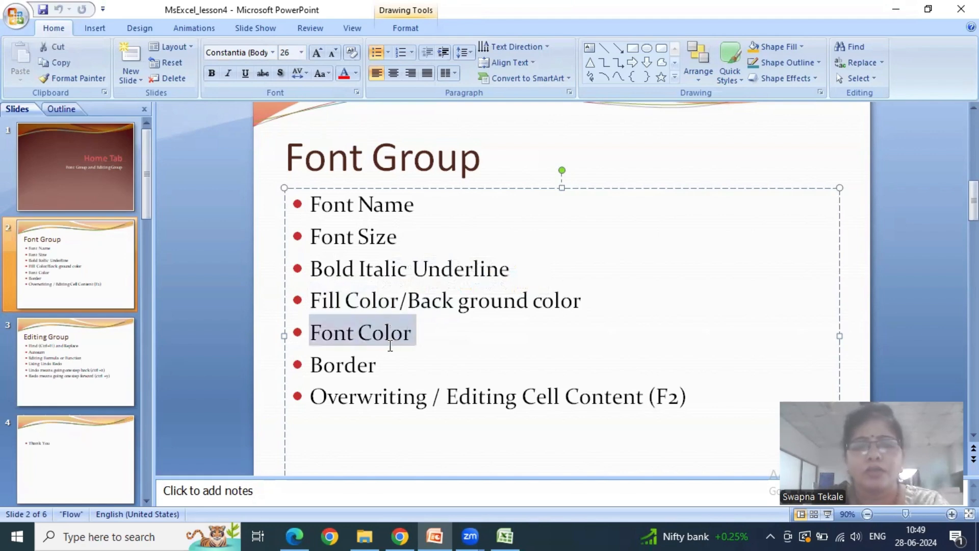
left_click(358, 337)
left_click_drag(310, 365, 377, 365)
left_click(324, 395)
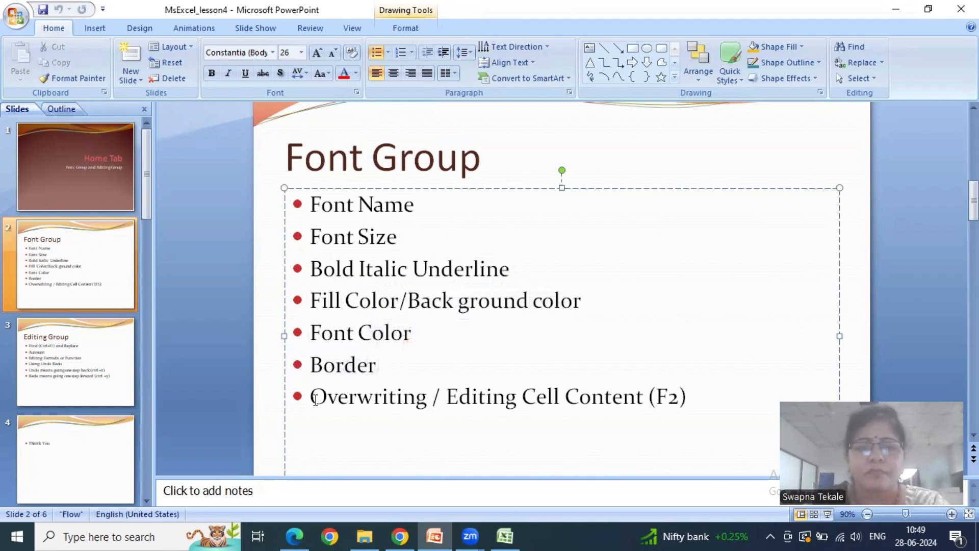
left_click_drag(310, 395, 599, 402)
left_click(657, 400)
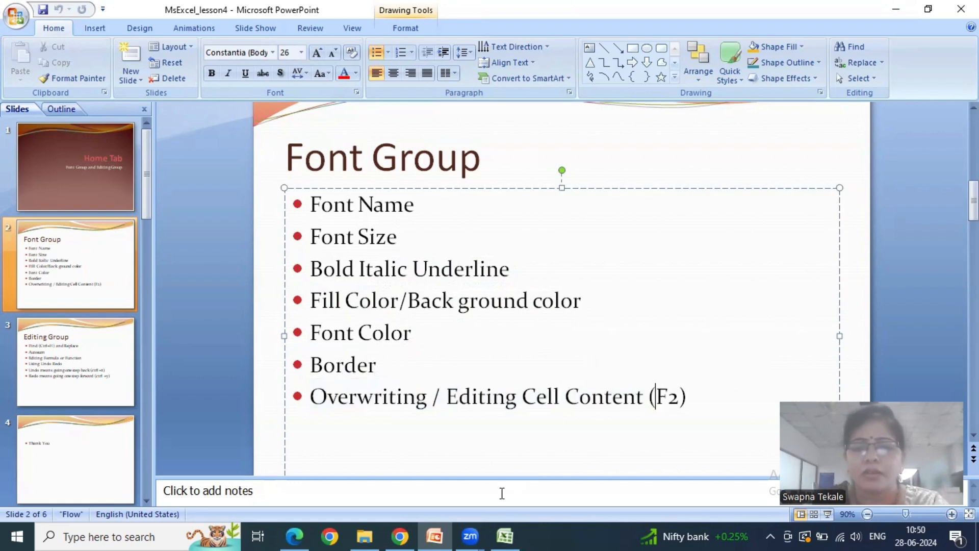
left_click(504, 535)
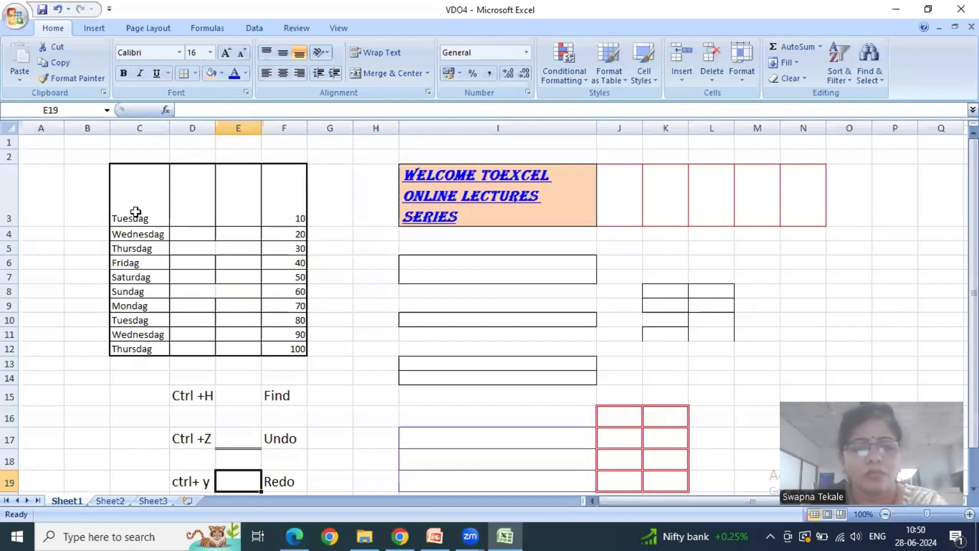
Try in-cell editing on C3 by appending "dfhdf" to the day name and deleting the added letters.
left_click(135, 211)
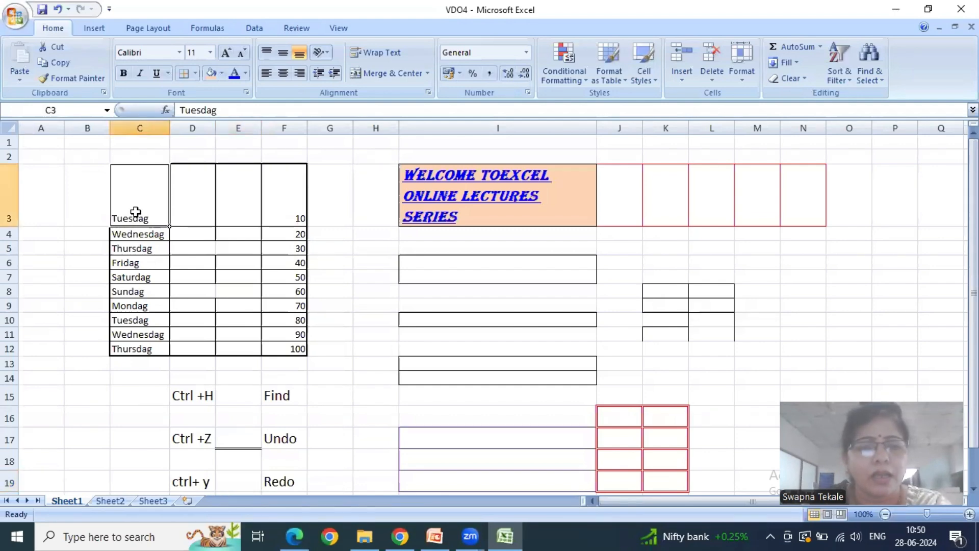
key("F2")
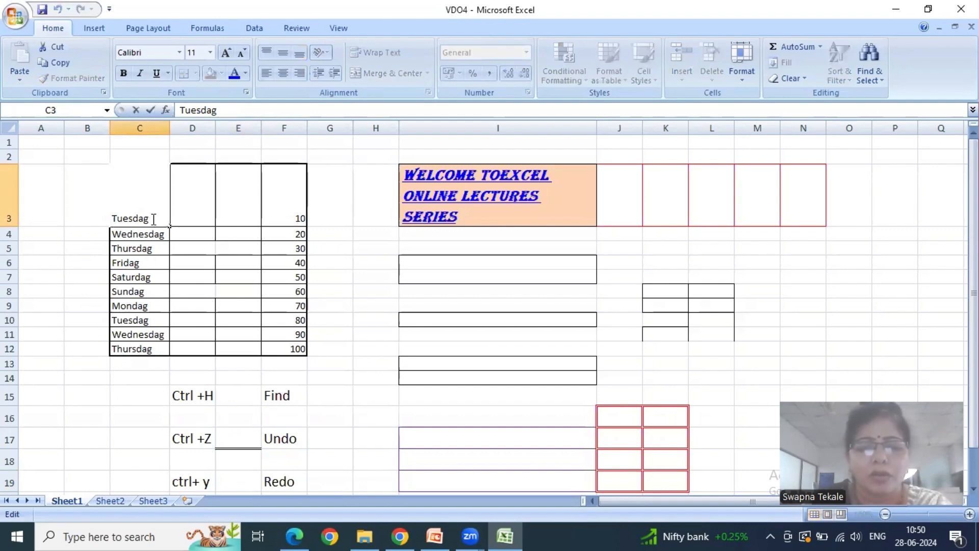
type("dfhdf")
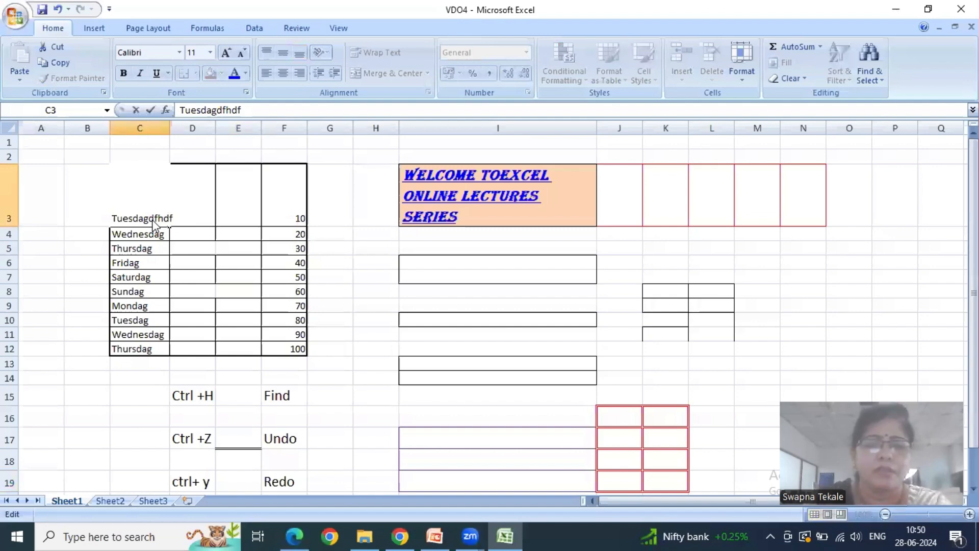
key("BackSpace")
key("BackSpace")
key("BackSpace")
key("BackSpace")
key("BackSpace")
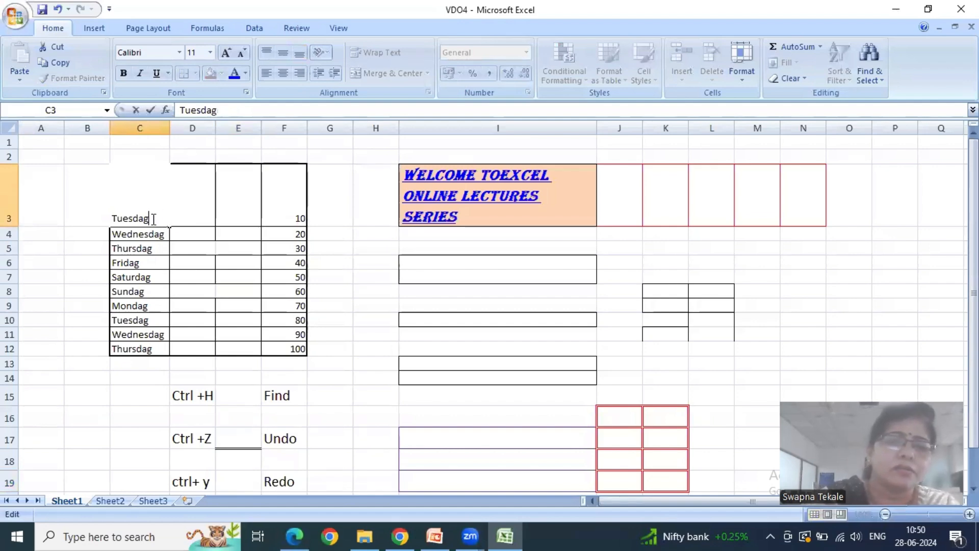
left_click(157, 232)
left_click(159, 209)
double_click(158, 210)
left_click(157, 233)
left_click(154, 214)
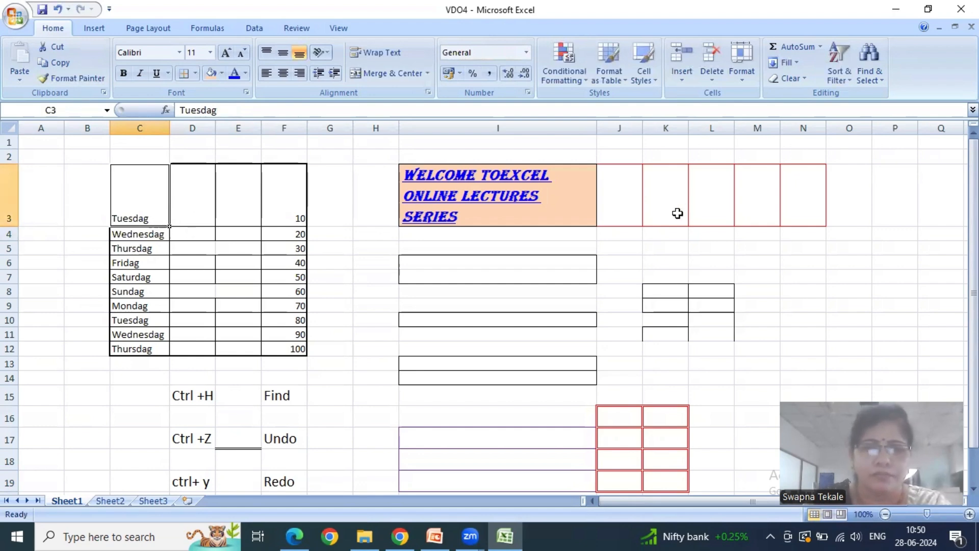
Enter "Hello" in M3 and "Hi" in N3.
double_click(749, 201)
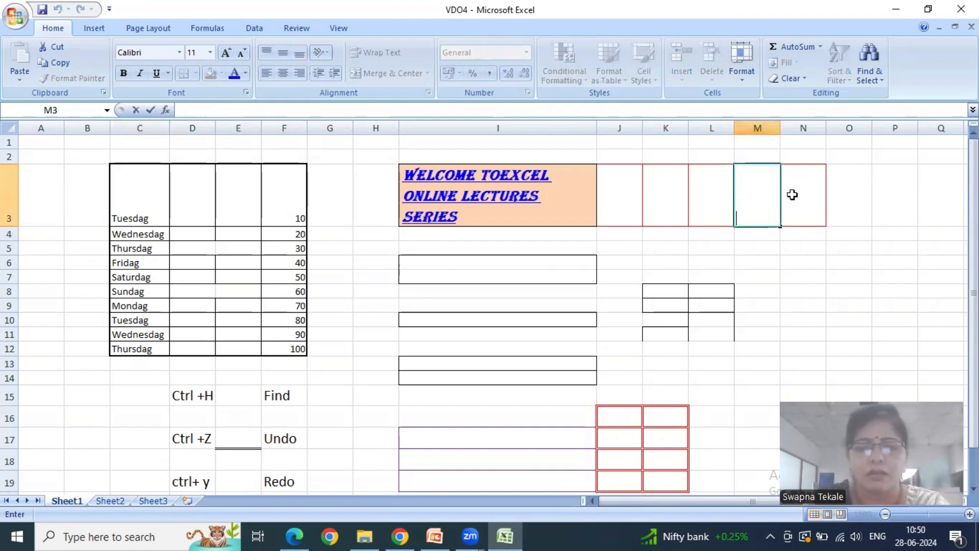
type("Hell")
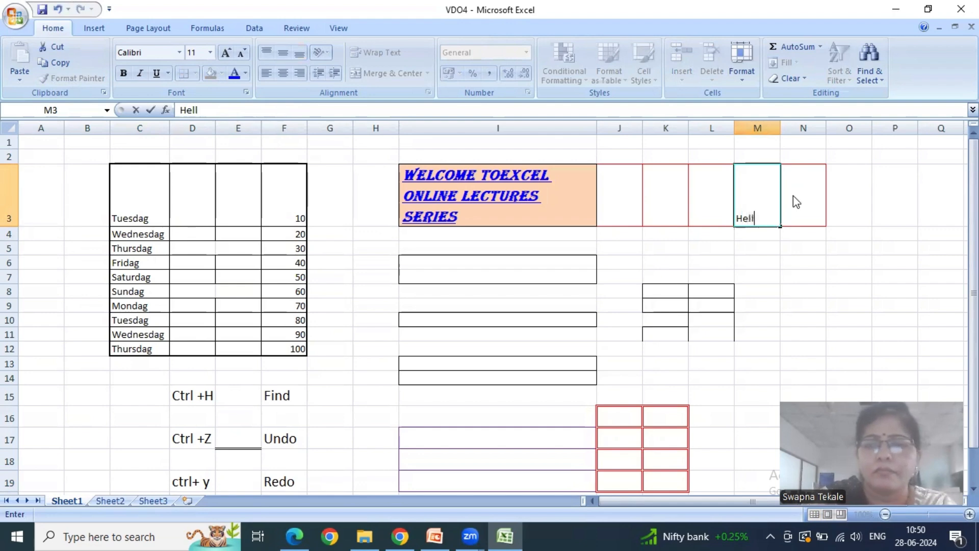
type("o")
left_click(794, 195)
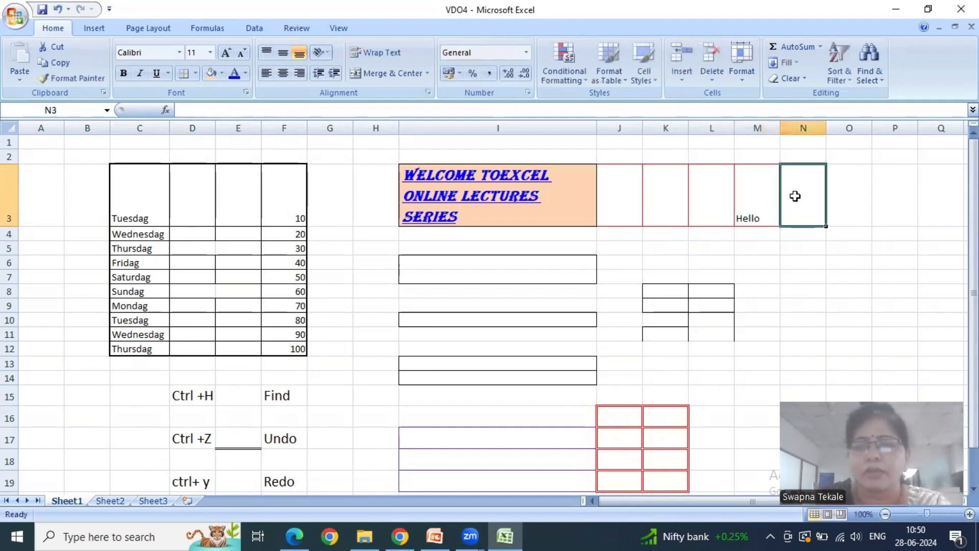
left_click(205, 109)
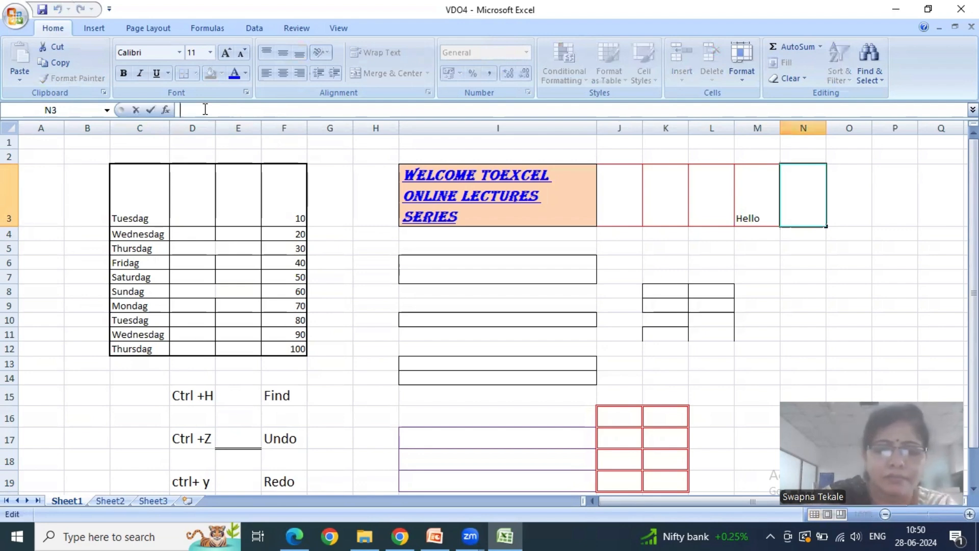
type("Hi")
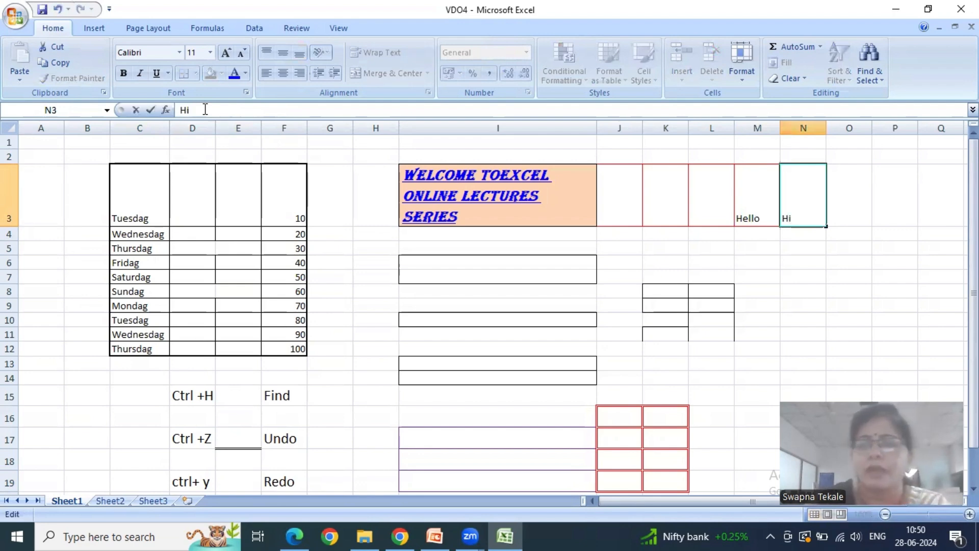
left_click(845, 203)
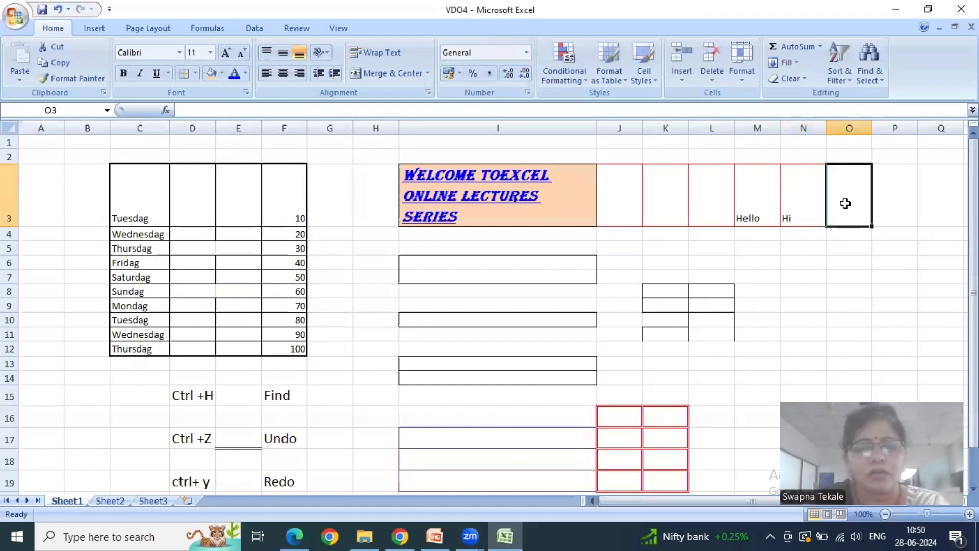
Enter "Good Morning" in O3.
double_click(845, 203)
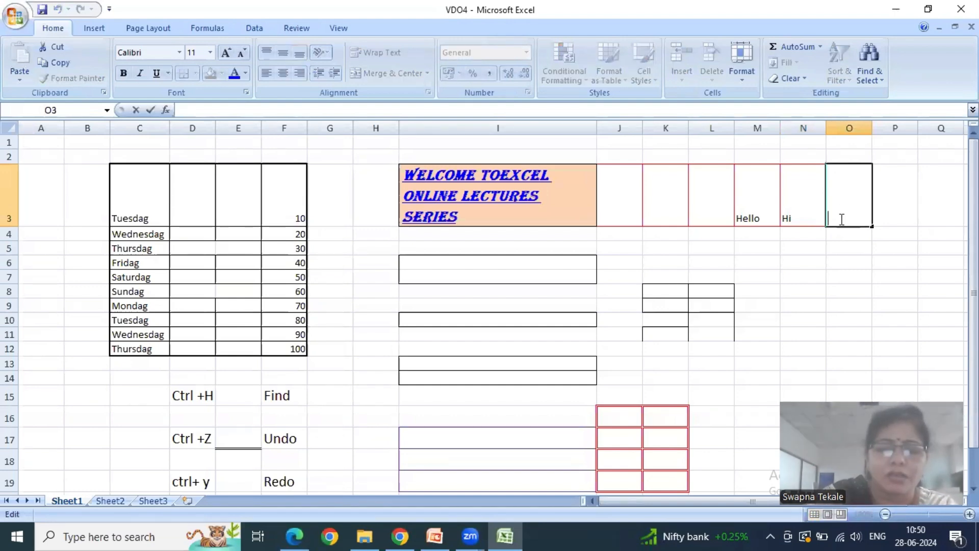
type("Good")
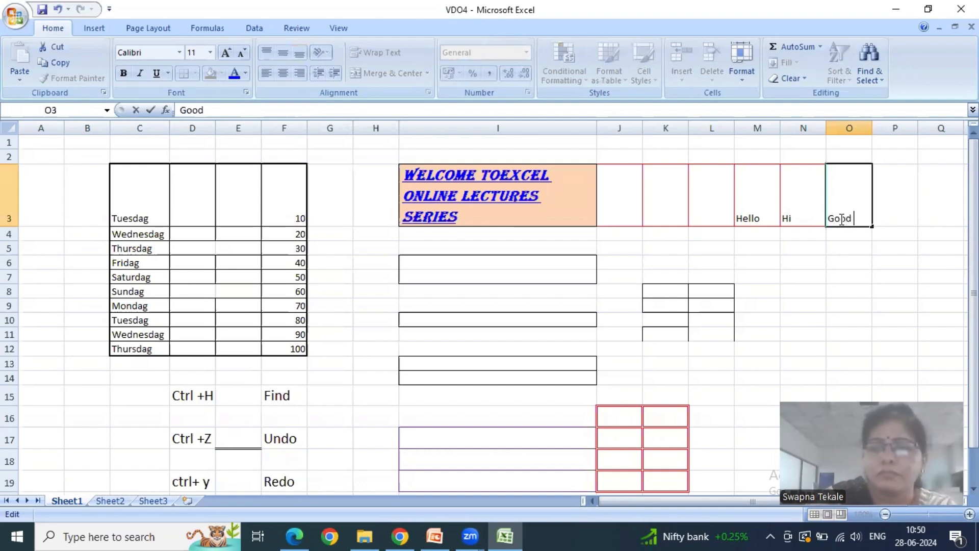
type(" Morning")
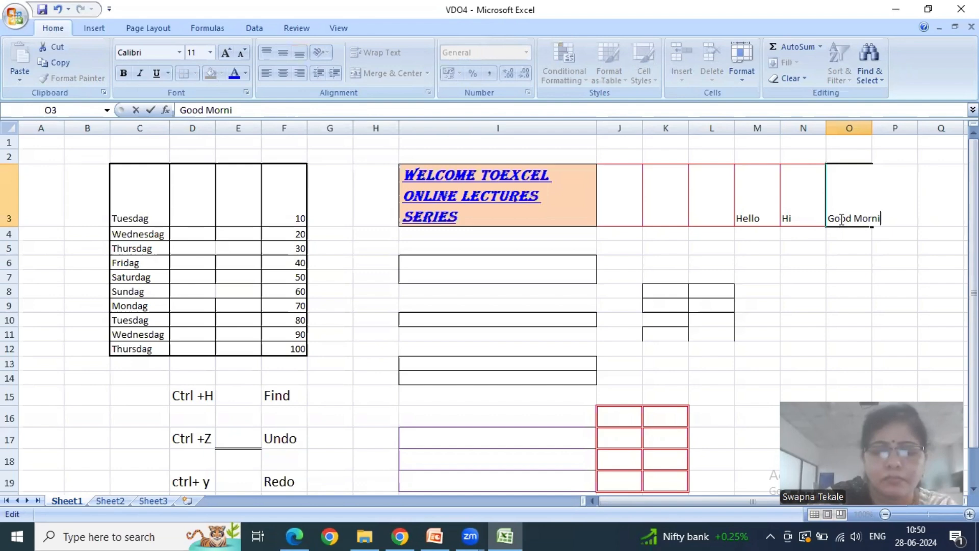
left_click(849, 248)
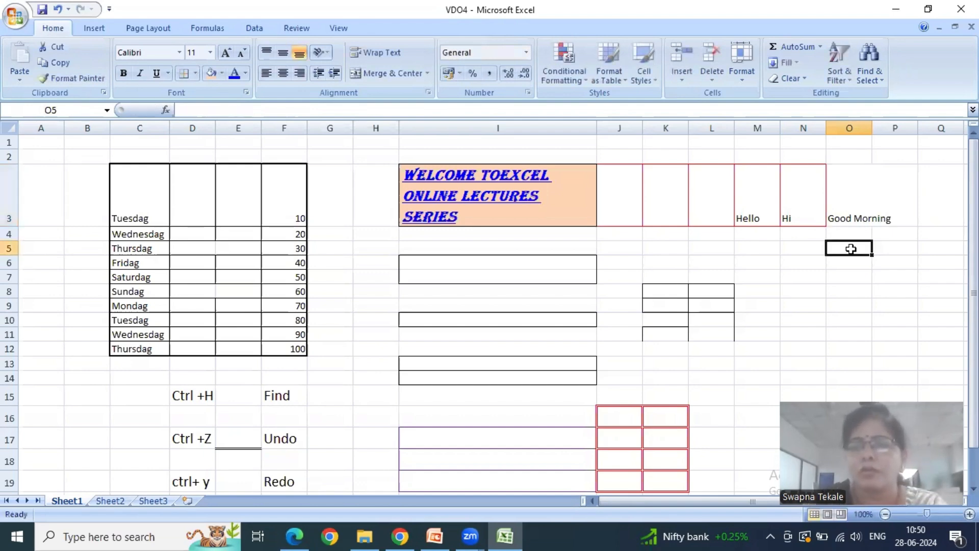
Select M3, check the Font Group slide in PowerPoint, and return to the Excel sheet.
left_click(757, 211)
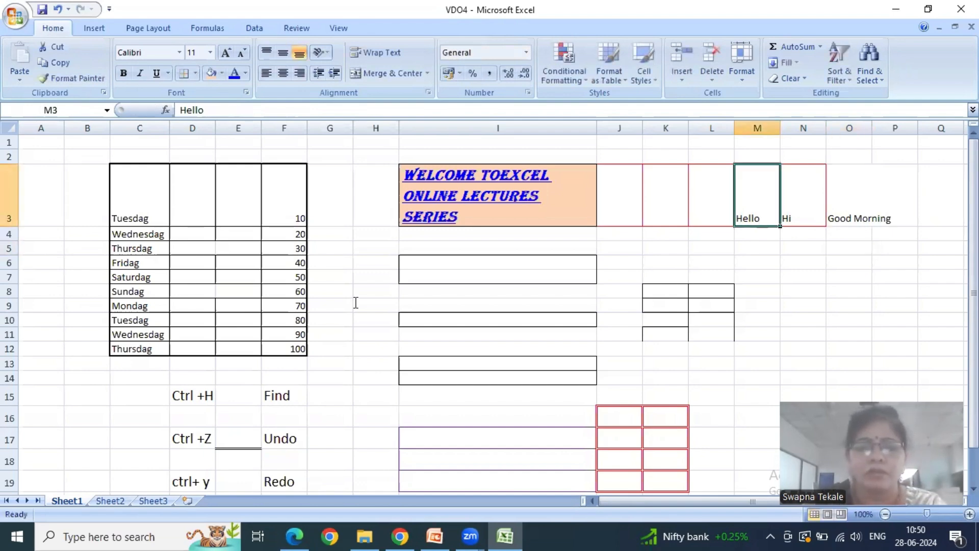
key("alt+Tab")
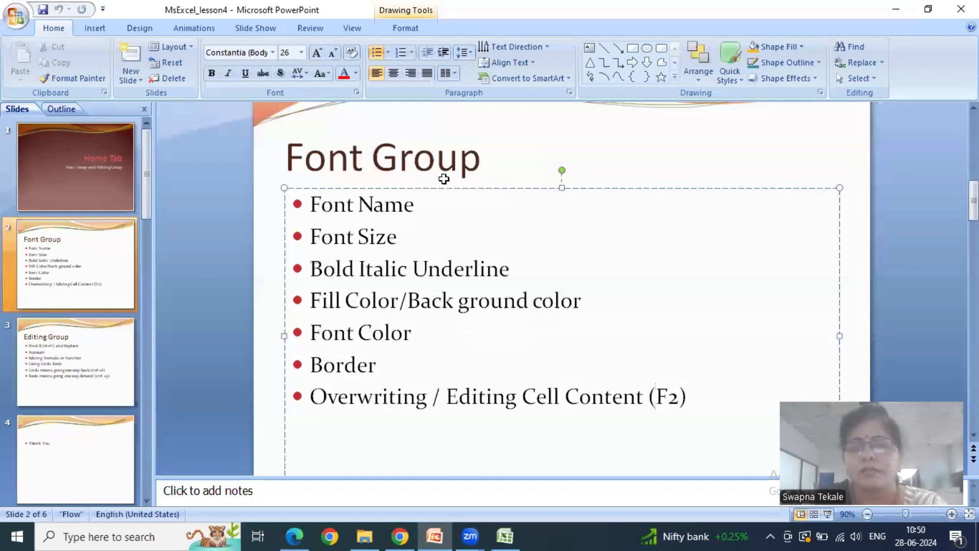
key("alt+Tab")
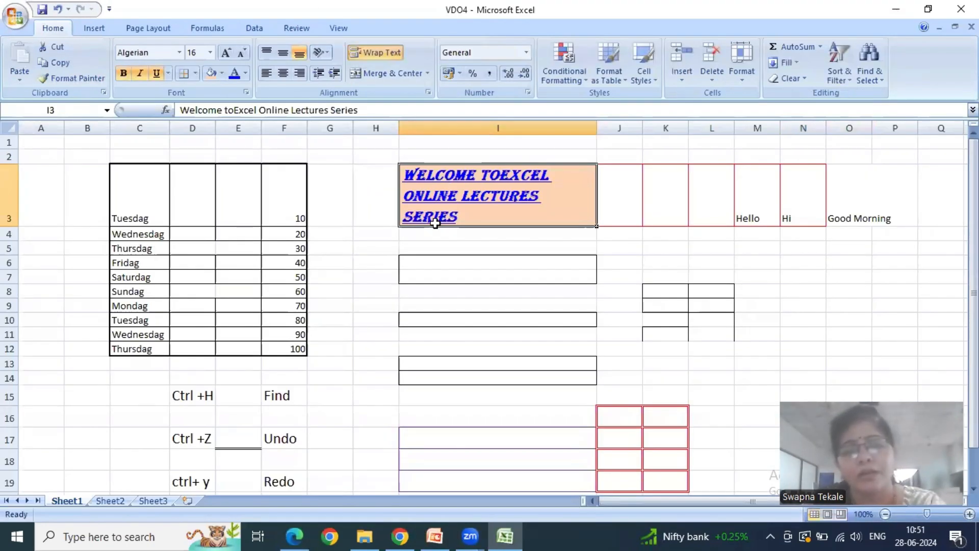
Select the welcome heading in I3 and remove its underline.
left_click(483, 247)
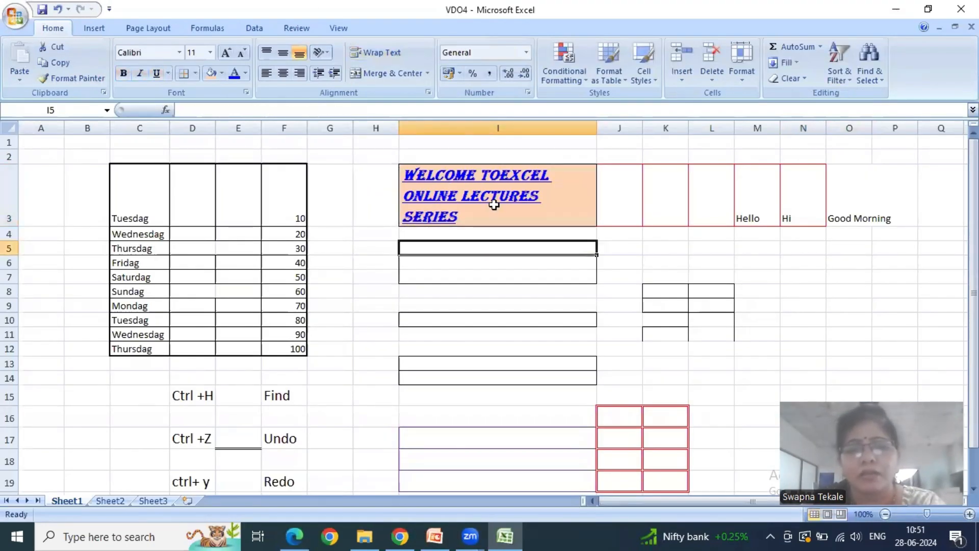
key("Up")
key("Up")
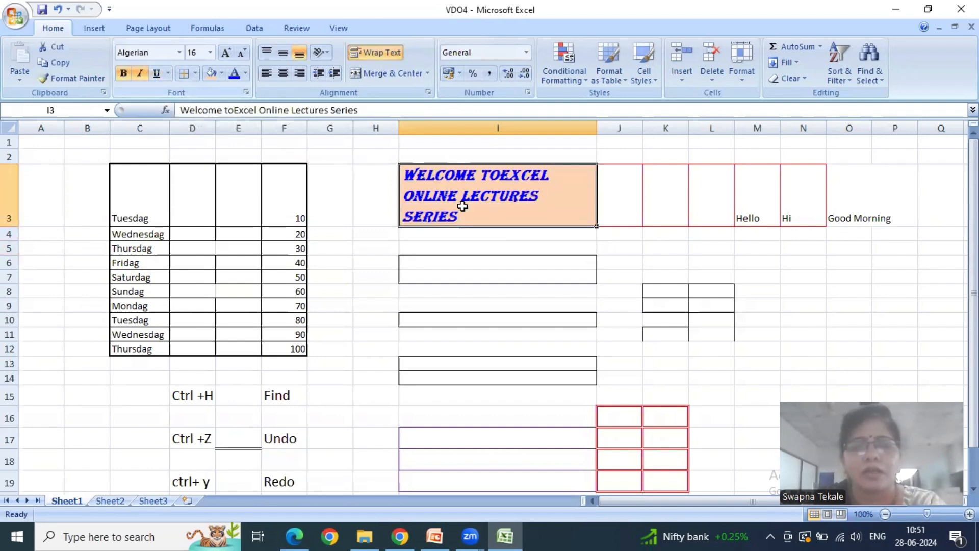
Turn italic off and back on for the welcome heading in I3, leaving that cell selected.
left_click(138, 74)
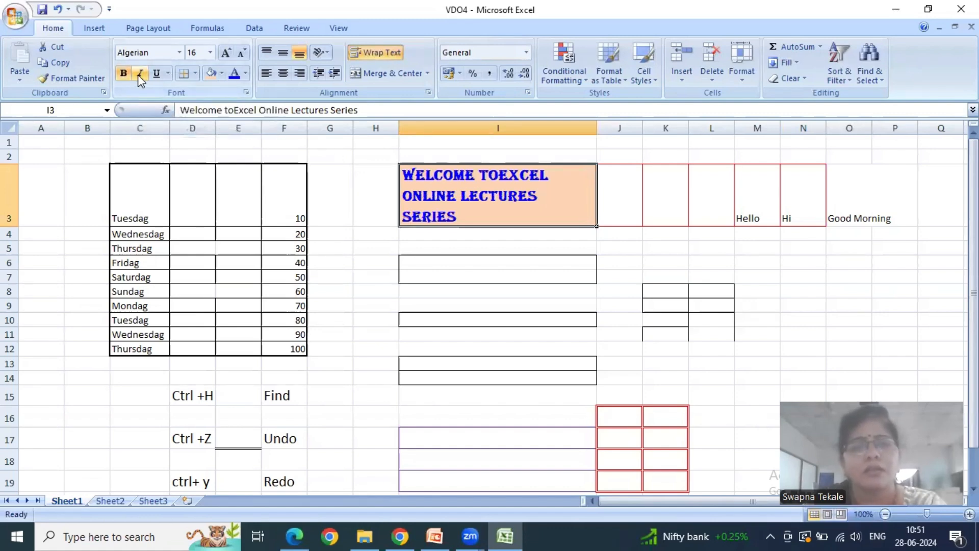
left_click(137, 74)
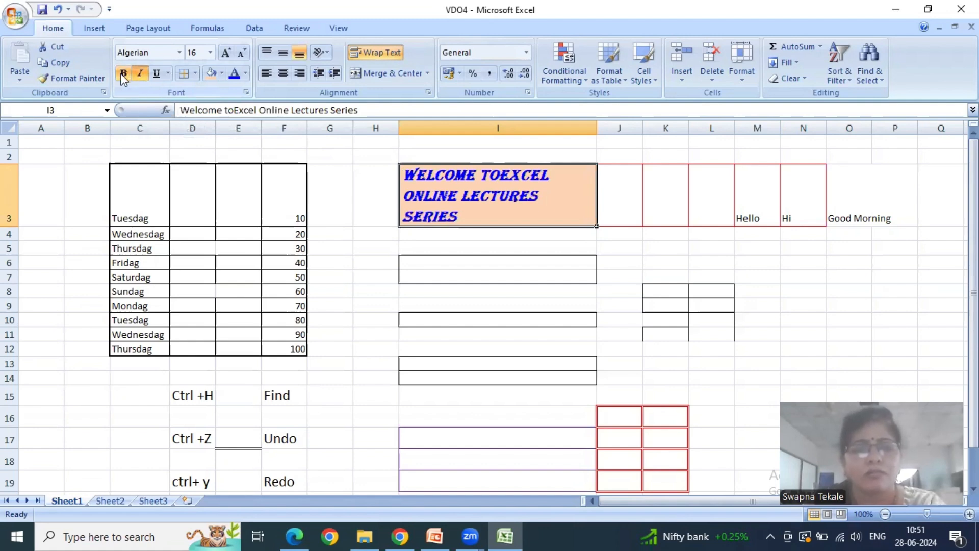
left_click(472, 245)
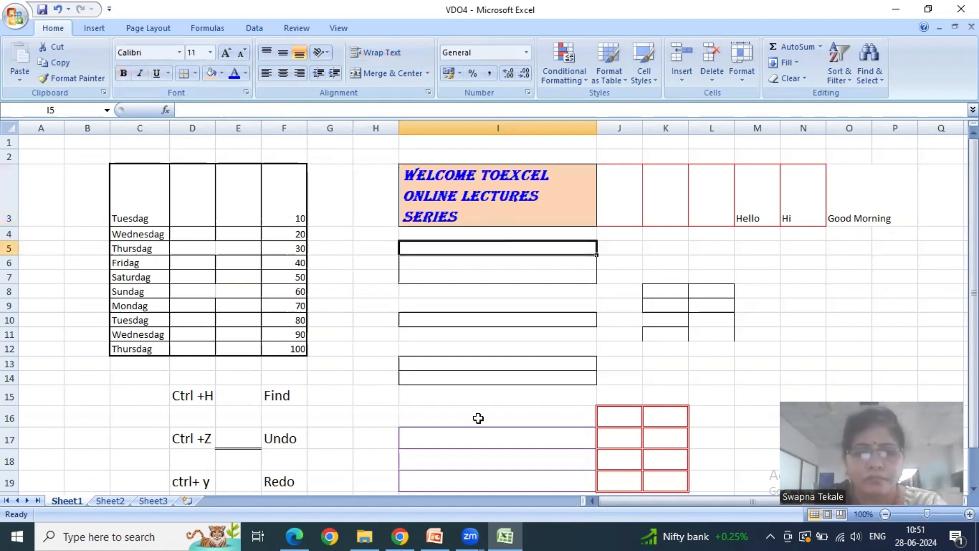
key("Up")
key("Up")
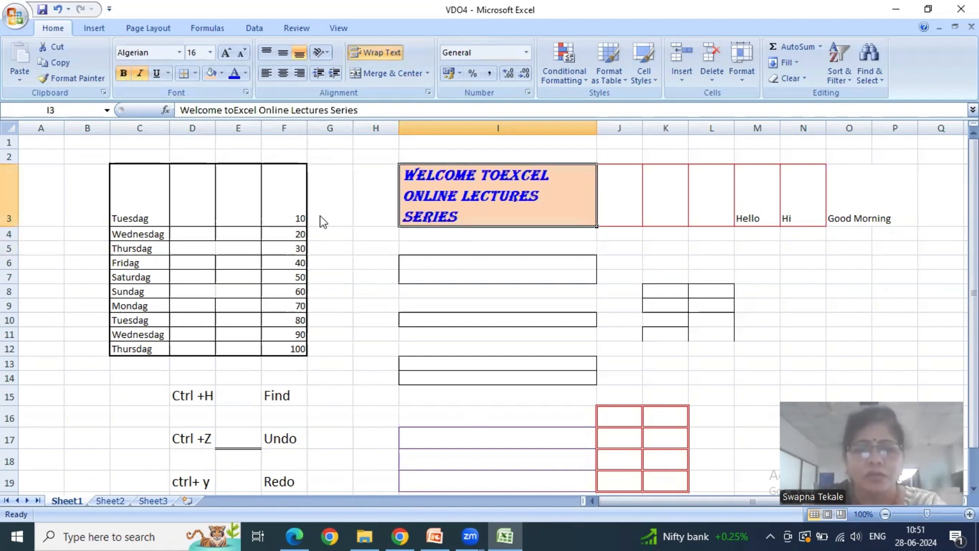
Switch to PowerPoint, open the Editing Group slide, and highlight the Find and Replace bullet and its Ctrl+H shortcut.
key("alt+Tab")
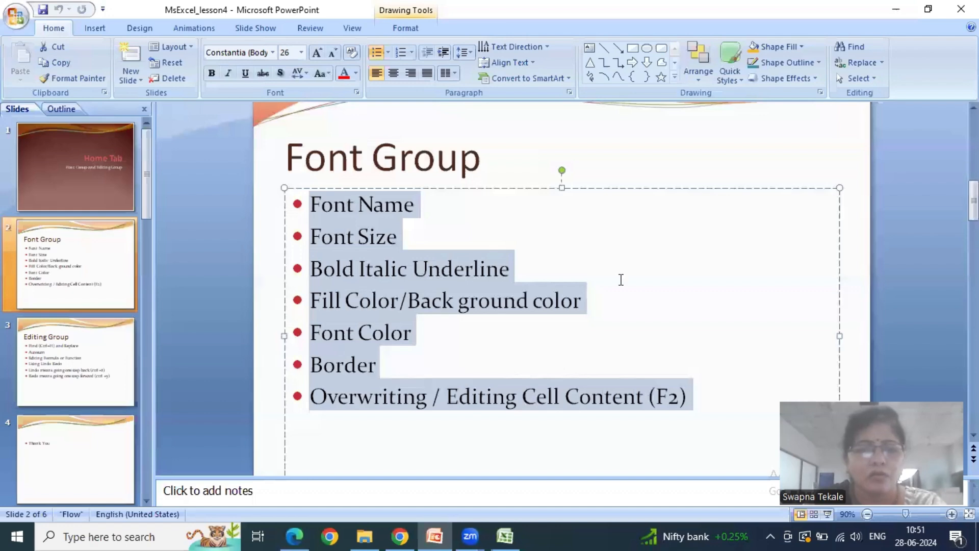
left_click(577, 358)
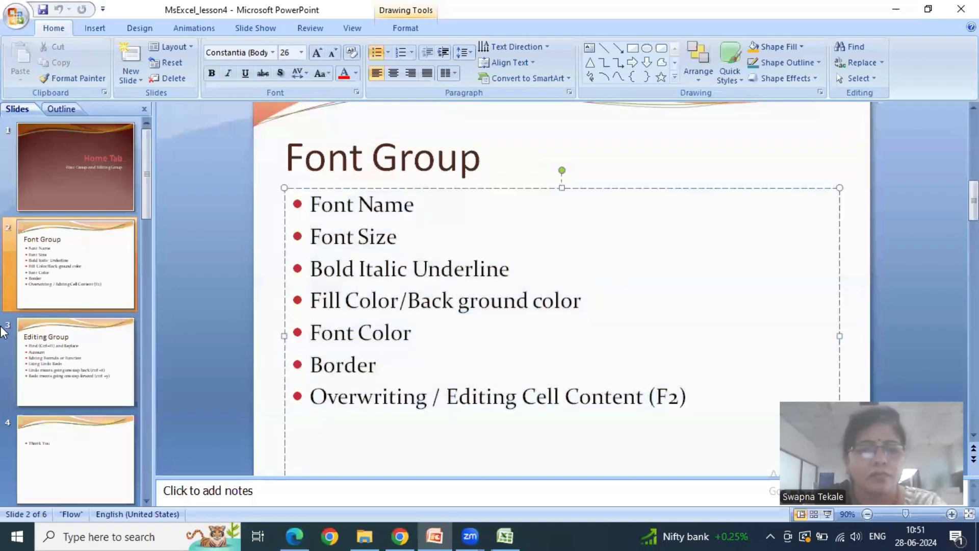
left_click(88, 348)
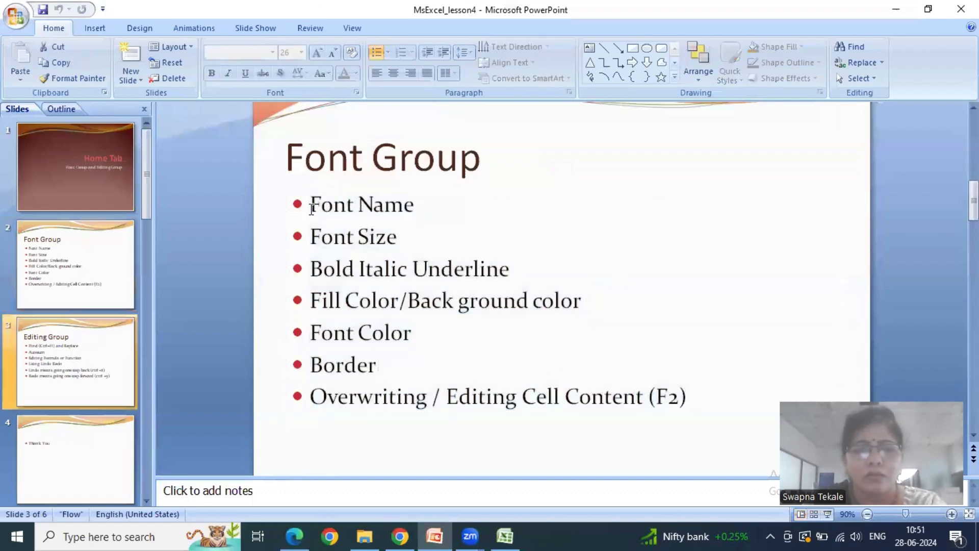
triple_click(538, 210)
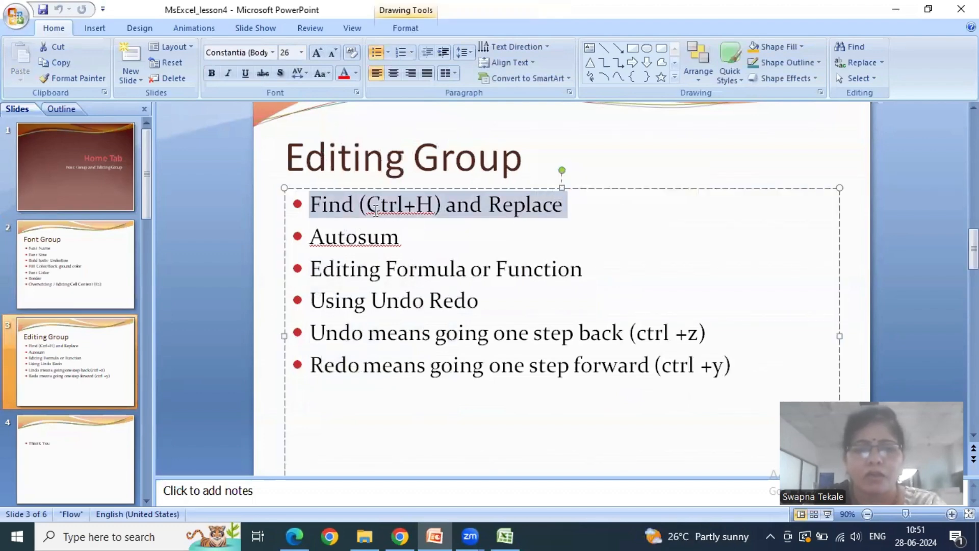
left_click(376, 212)
left_click_drag(368, 211, 434, 211)
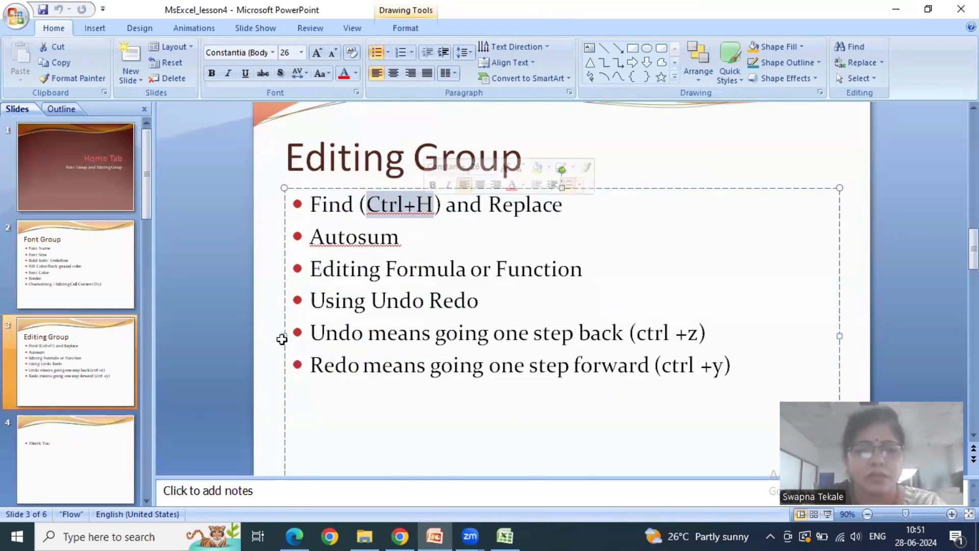
Return to Excel, select the day table C3:F12, and show the Find & Select options.
key("alt+Tab")
left_click_drag(281, 346, 281, 346)
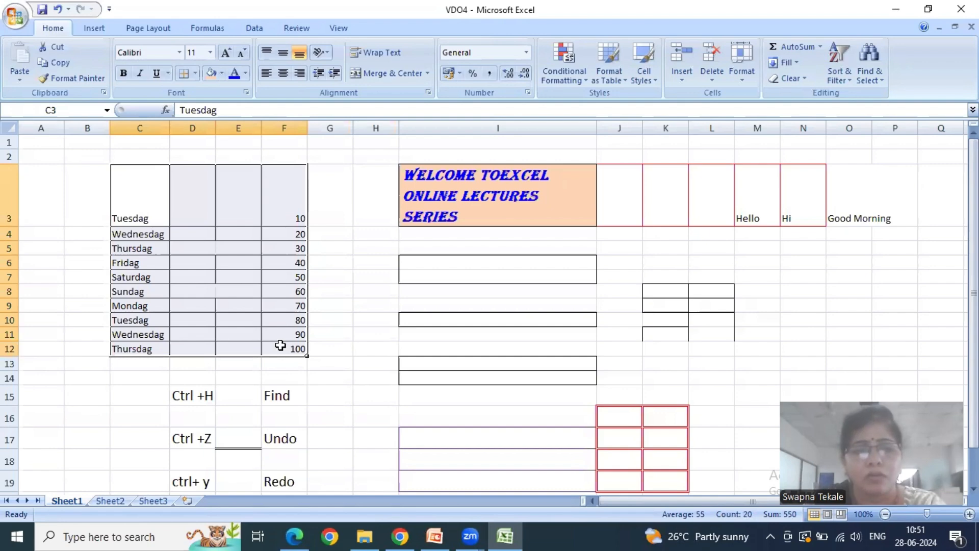
left_click(870, 60)
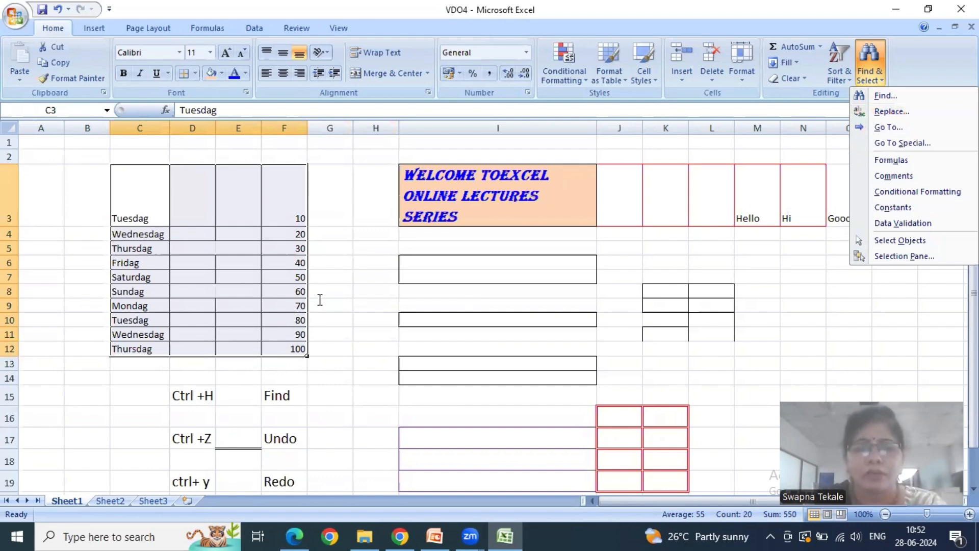
Switch to PowerPoint and bold the "Using Undo Redo" bullet and the two bullets explaining undo and redo on the Editing Group slide.
key("alt+Tab")
left_click_drag(314, 300, 477, 301)
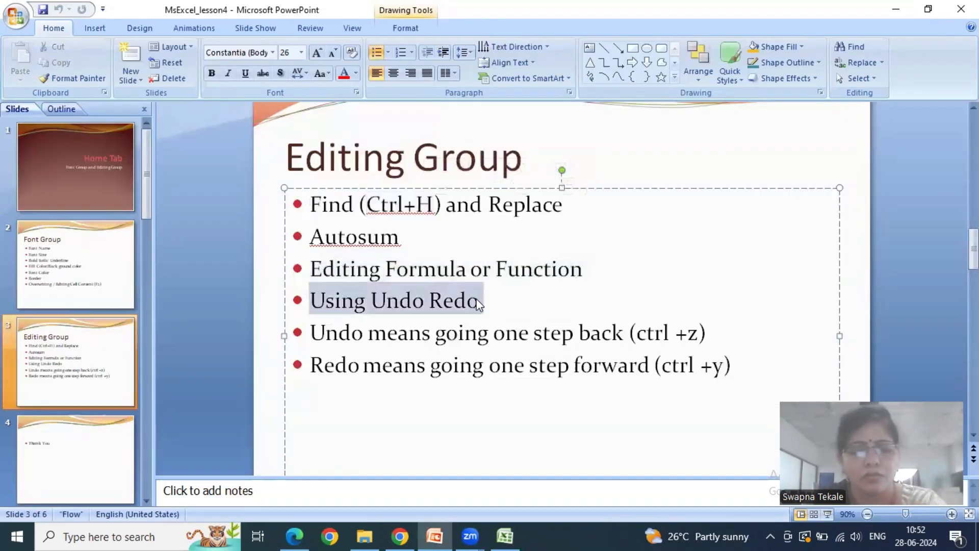
key("ctrl+b")
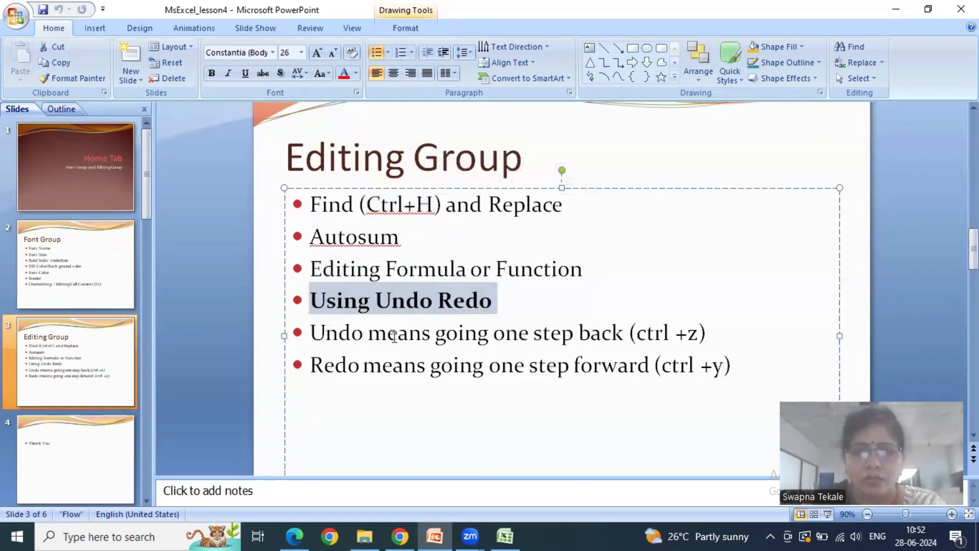
left_click(311, 334)
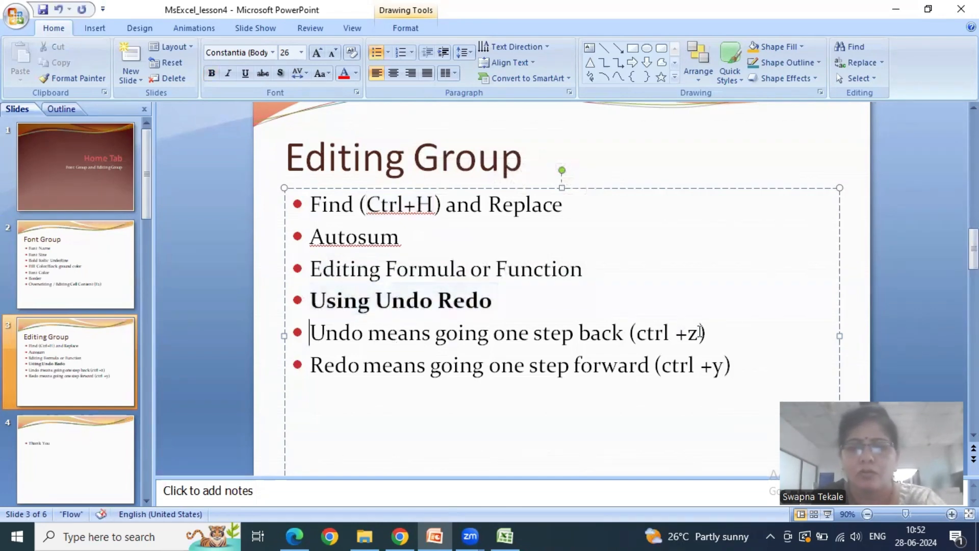
left_click(702, 333, "shift")
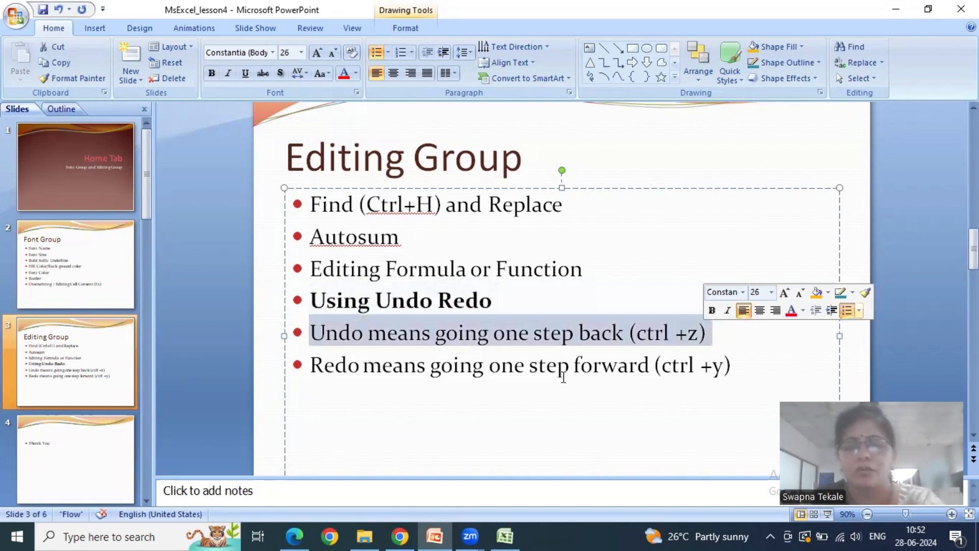
key("ctrl+b")
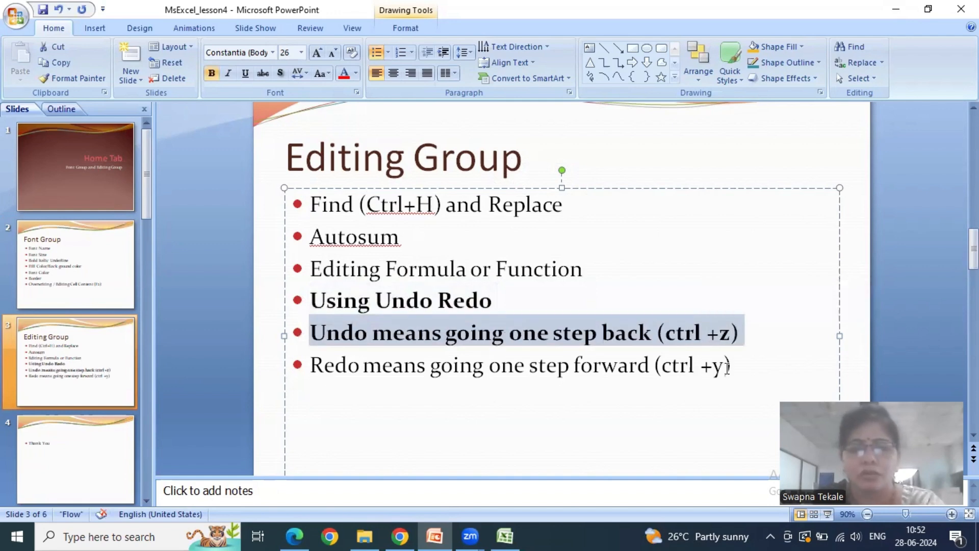
triple_click(733, 368)
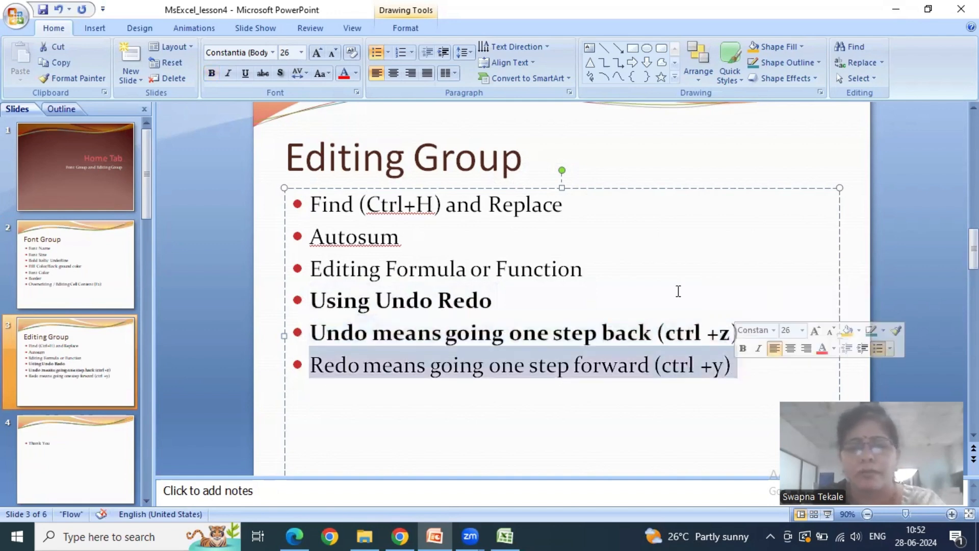
key("ctrl+b")
left_click(571, 332)
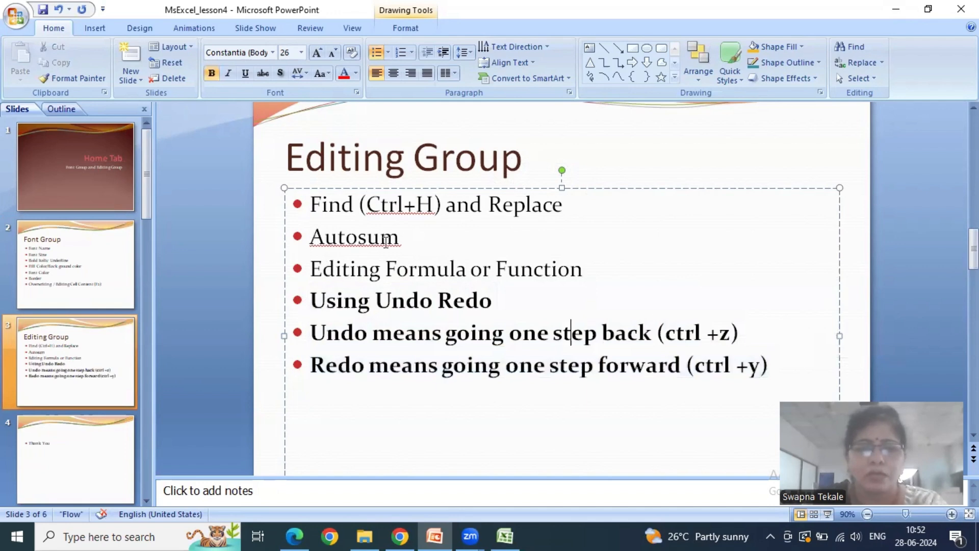
Point out the Autosum bullet, return to Excel, and total F3:F12 in F13 with AutoSum.
double_click(386, 240)
left_click(417, 337)
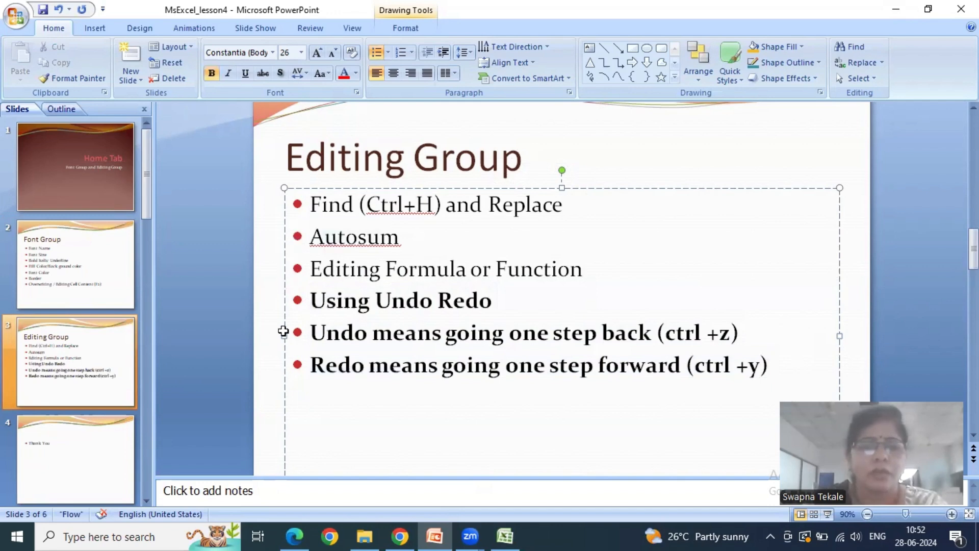
key("alt+Tab")
key("ctrl+Down")
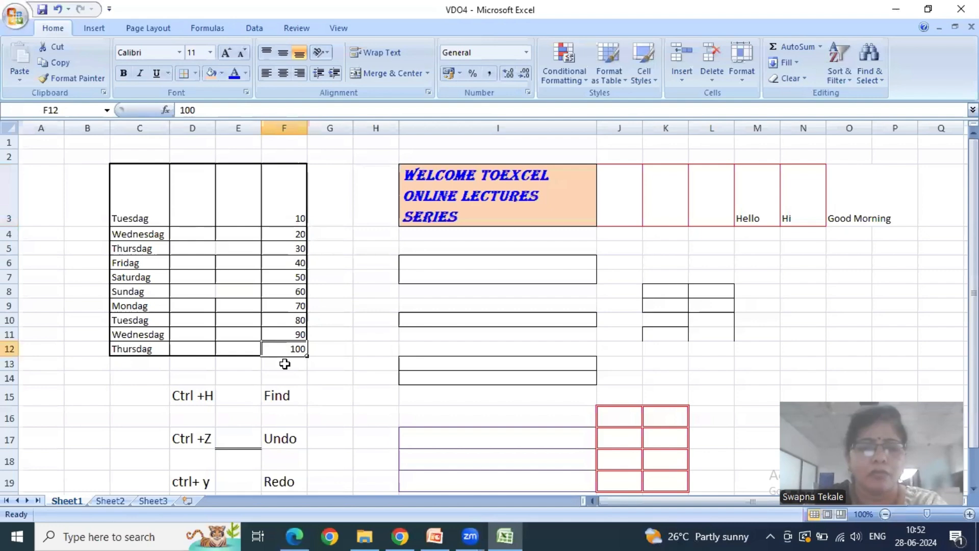
left_click(285, 363)
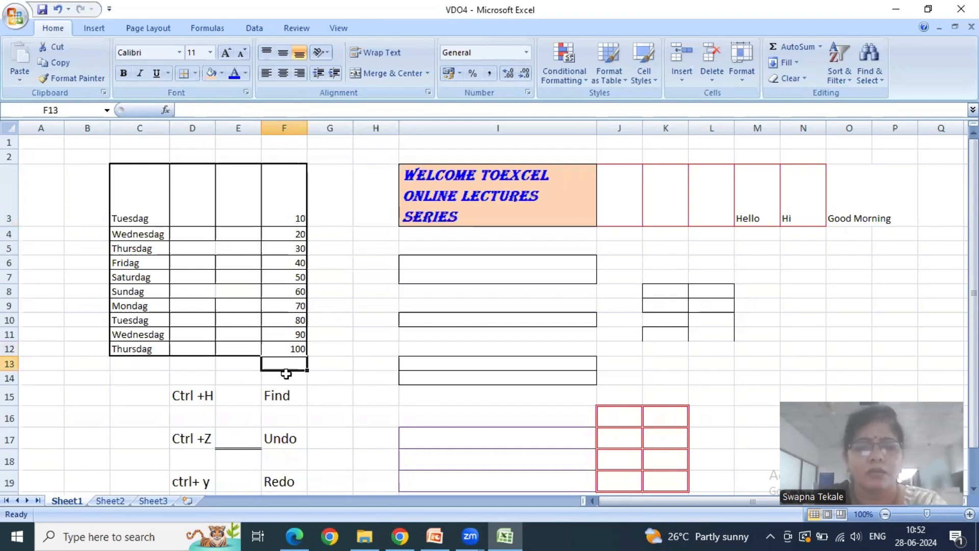
left_click(293, 374)
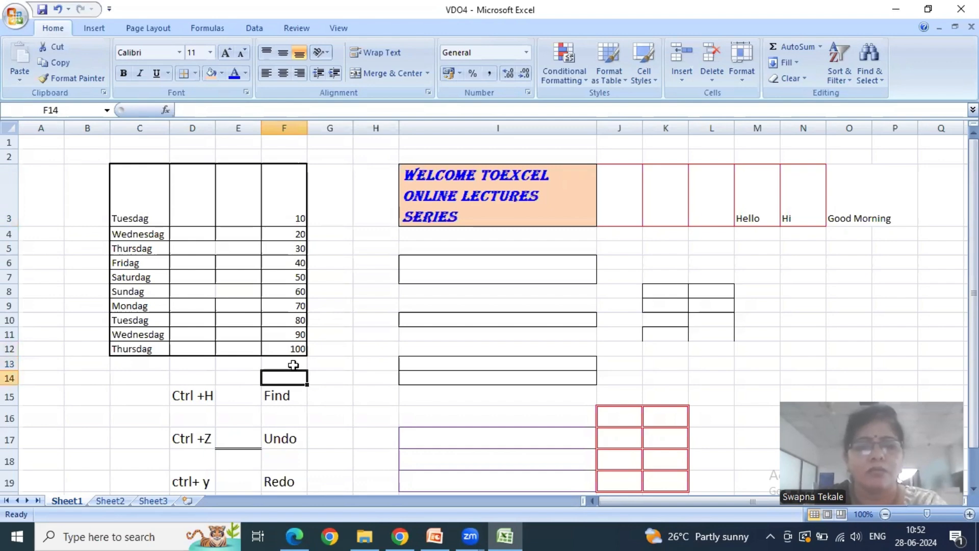
left_click(295, 362)
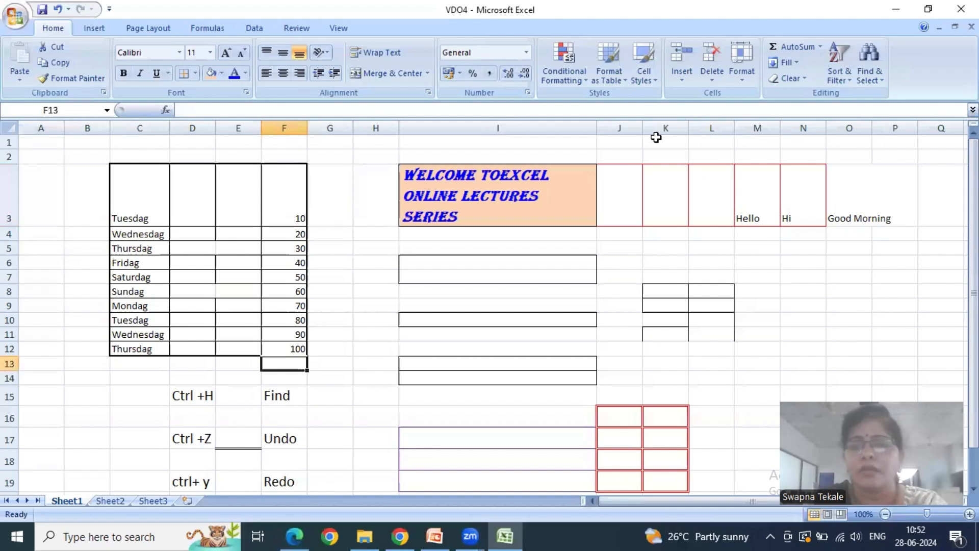
left_click(801, 45)
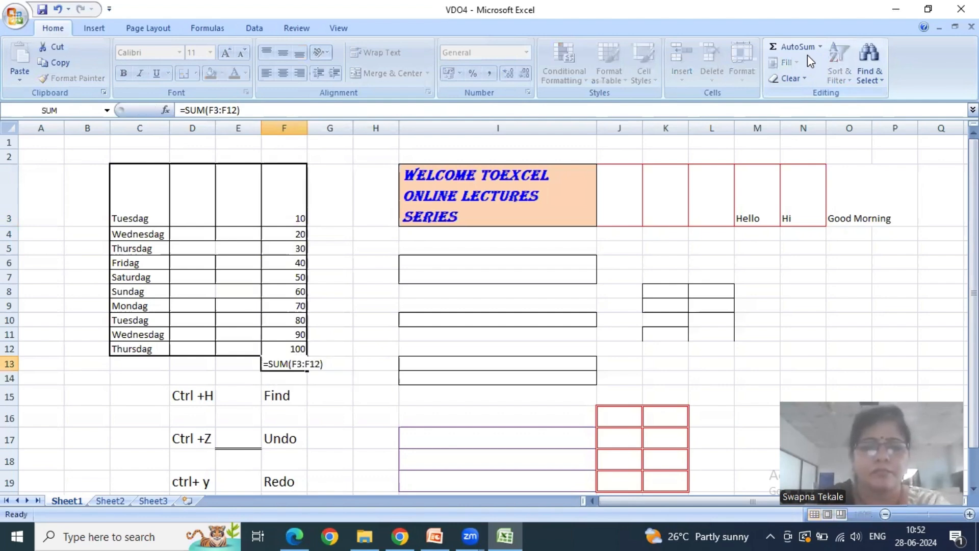
key("Return")
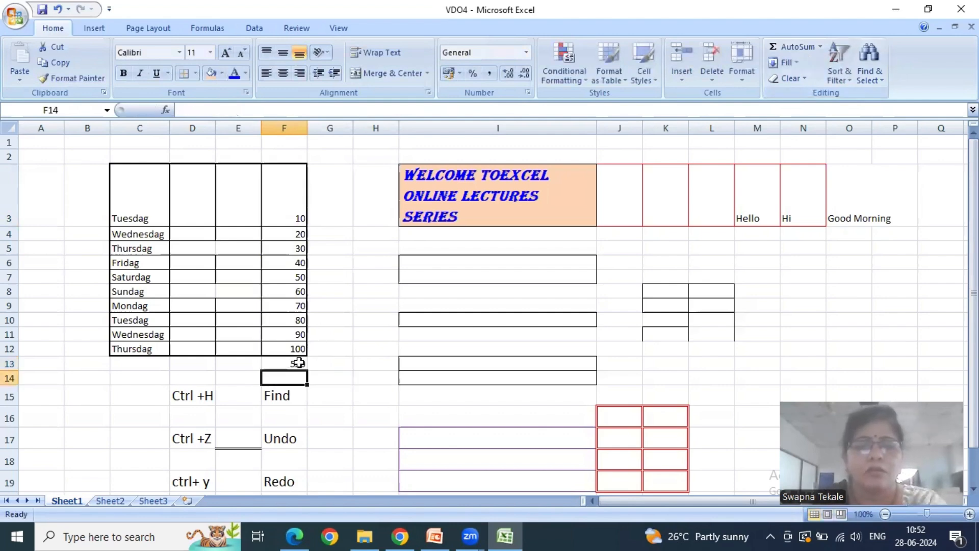
Examine the SUM formula in F13 and the other functions AutoSum offers, leaving the formula as it is.
left_click(298, 363)
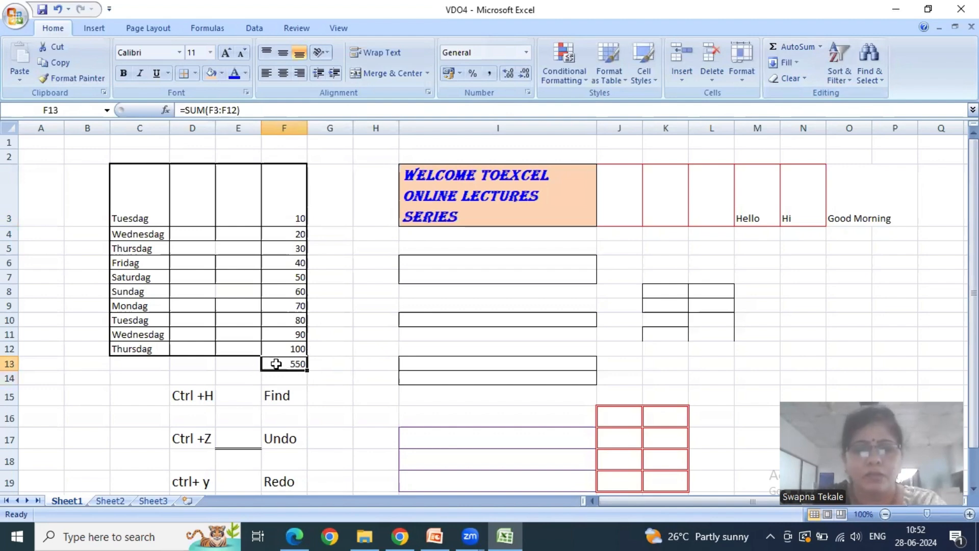
left_click(820, 47)
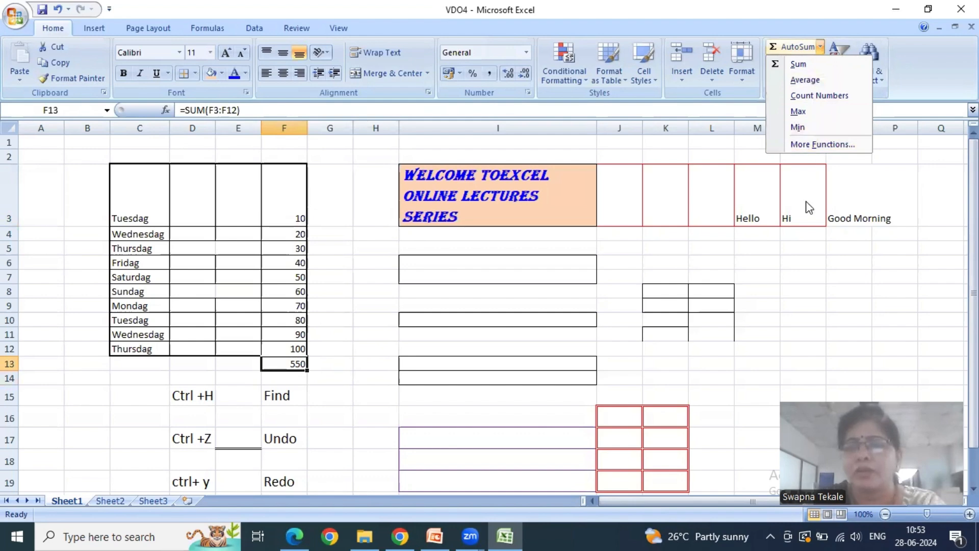
left_click(789, 265)
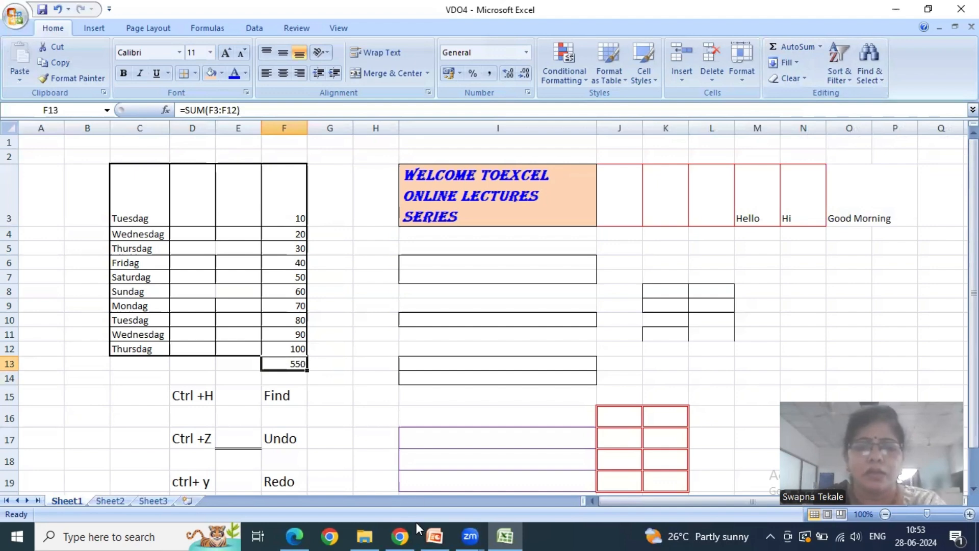
Switch to PowerPoint and highlight the "Editing Formula or Function" bullet on the Editing Group slide.
key("alt+Tab")
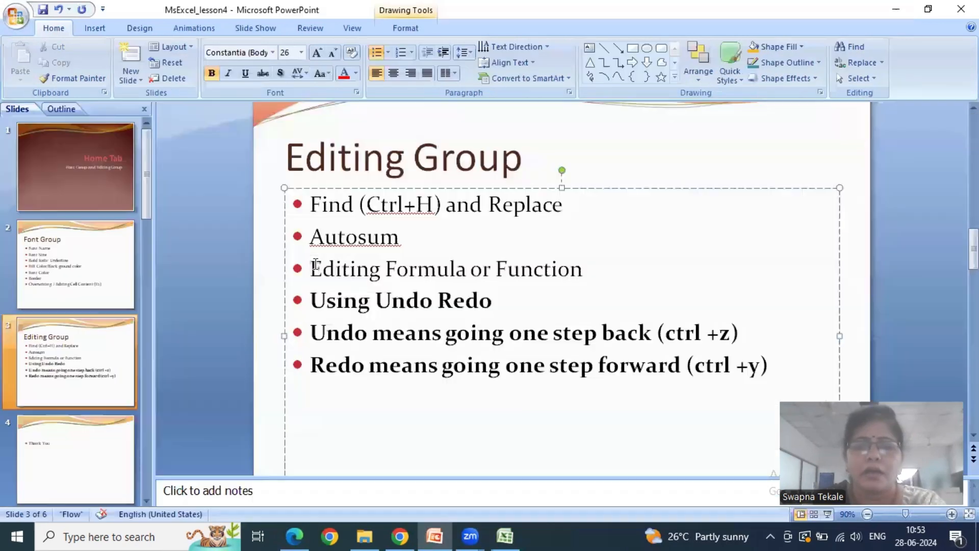
triple_click(510, 269)
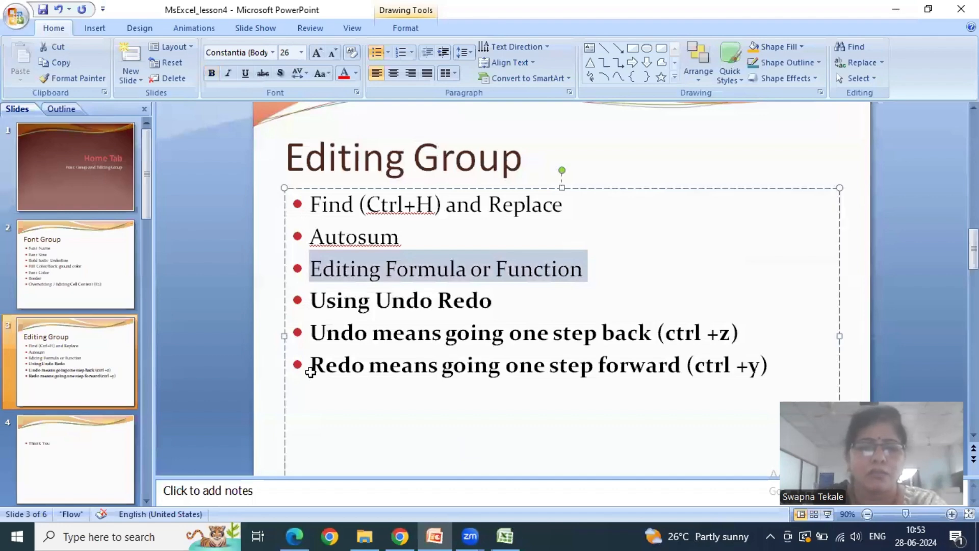
Switch to Excel and enter the formula =f2+f3+f4+f5+f6+f7+f8+f9+f10+f11+f12 in cell I1.
key("alt+Tab")
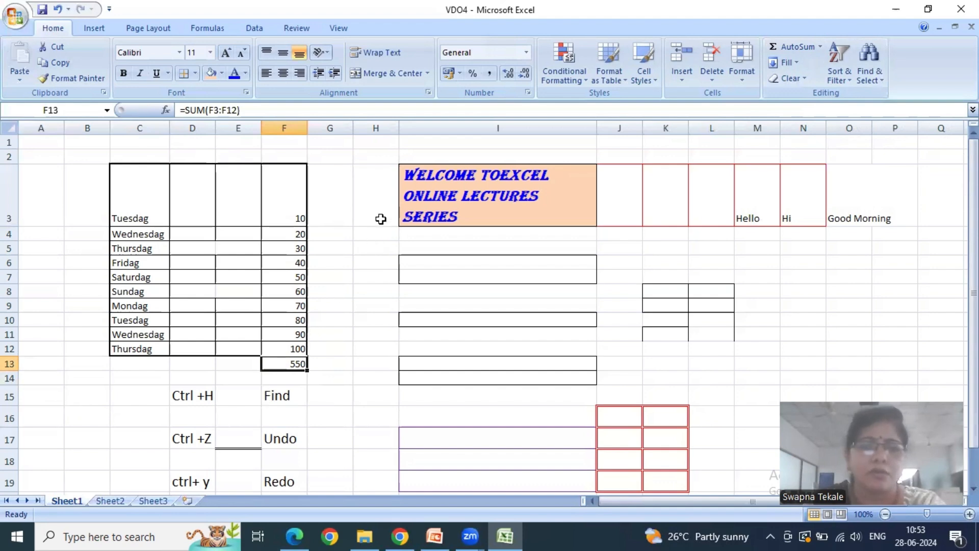
left_click(411, 141)
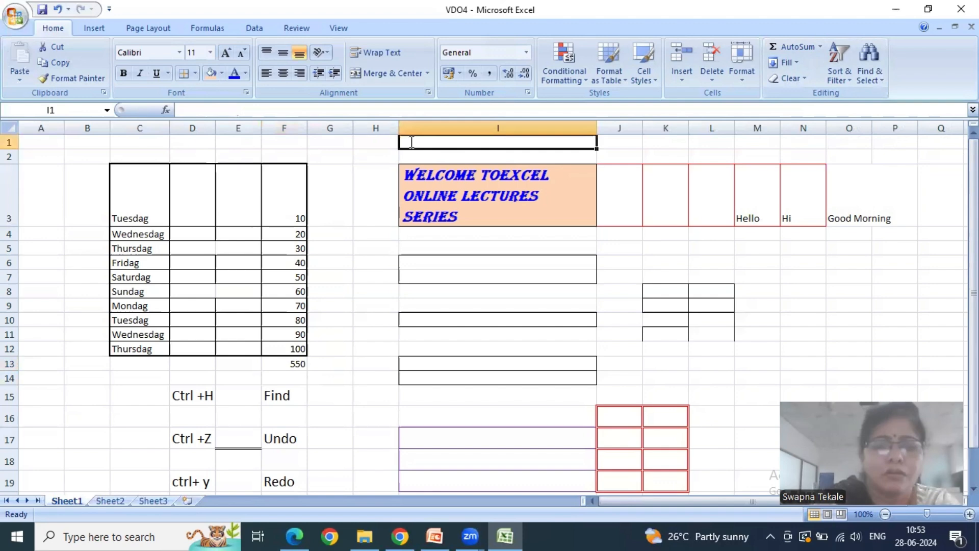
type("=")
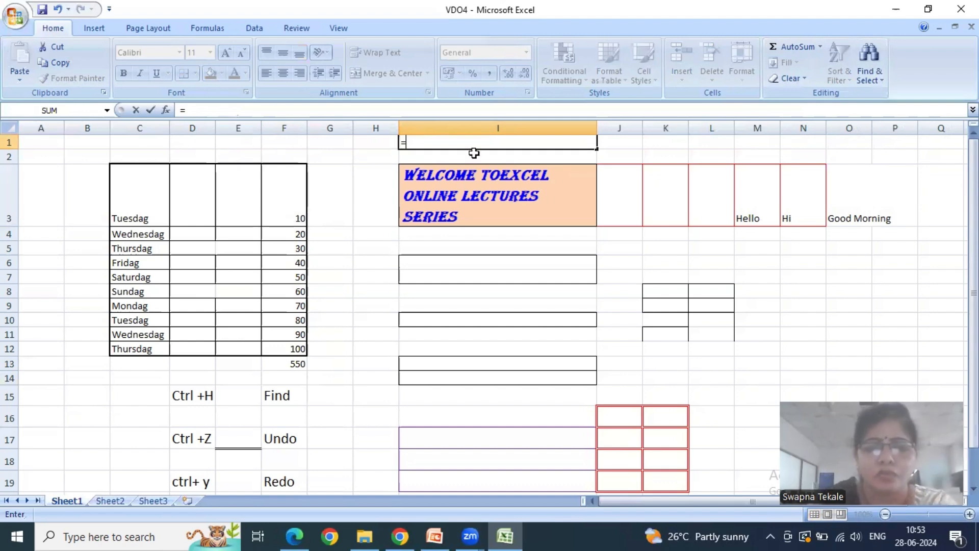
type("f")
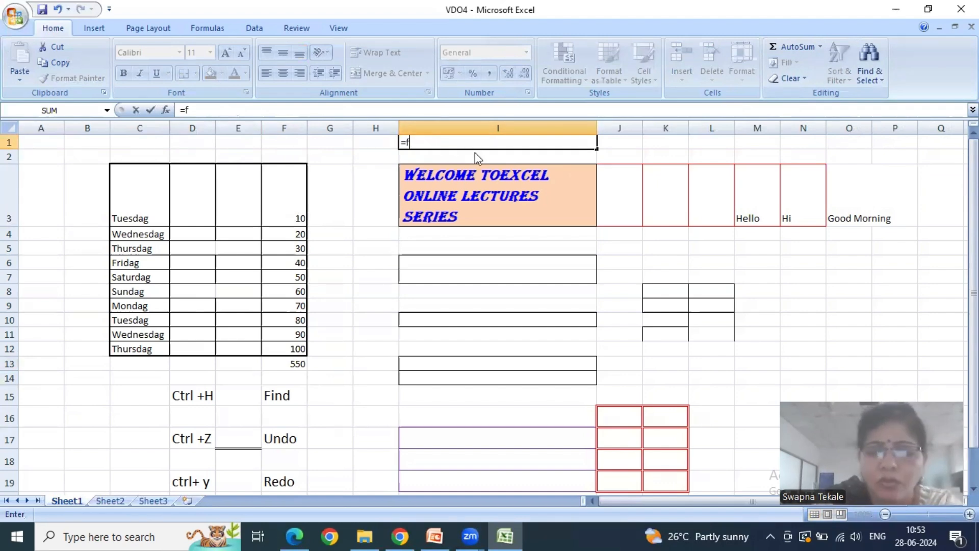
type("2+")
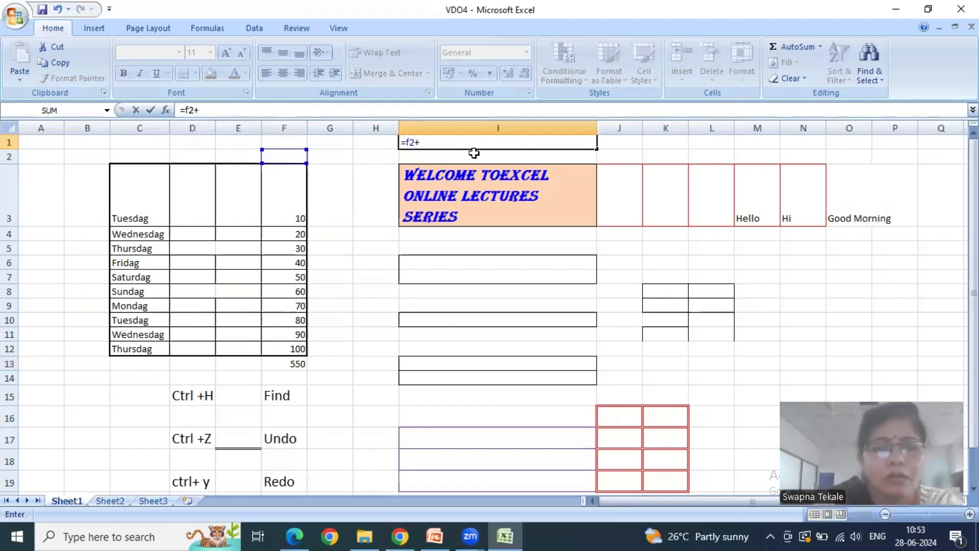
type("f3")
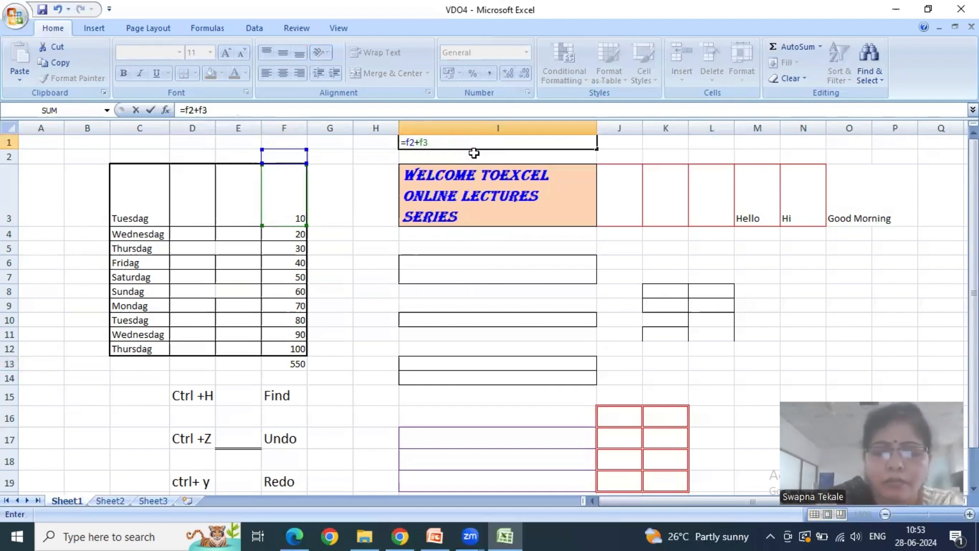
type("+")
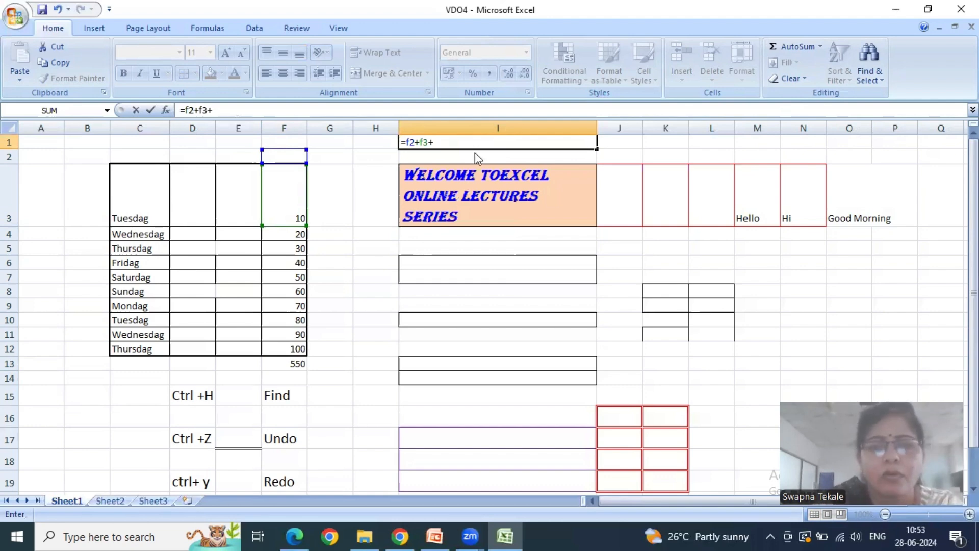
type("f4")
type("+f")
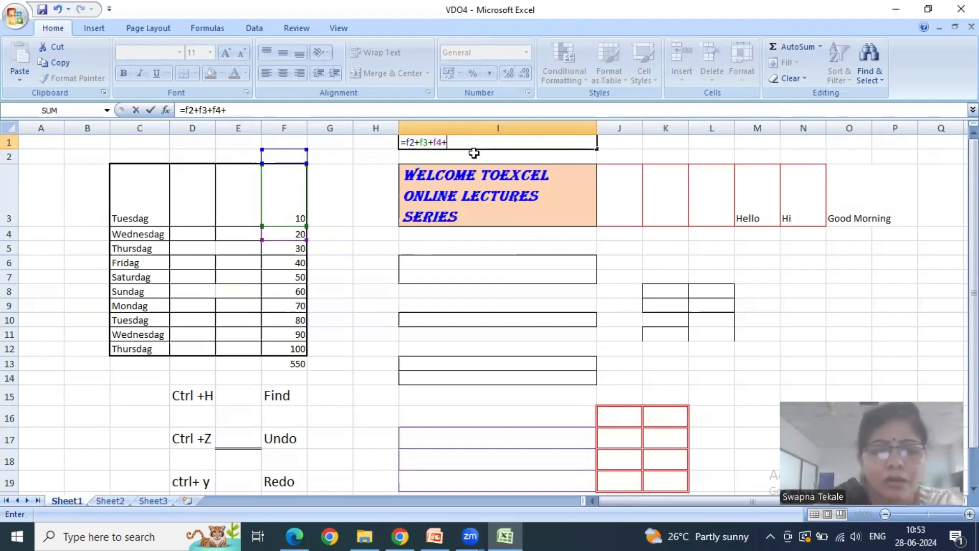
type("5")
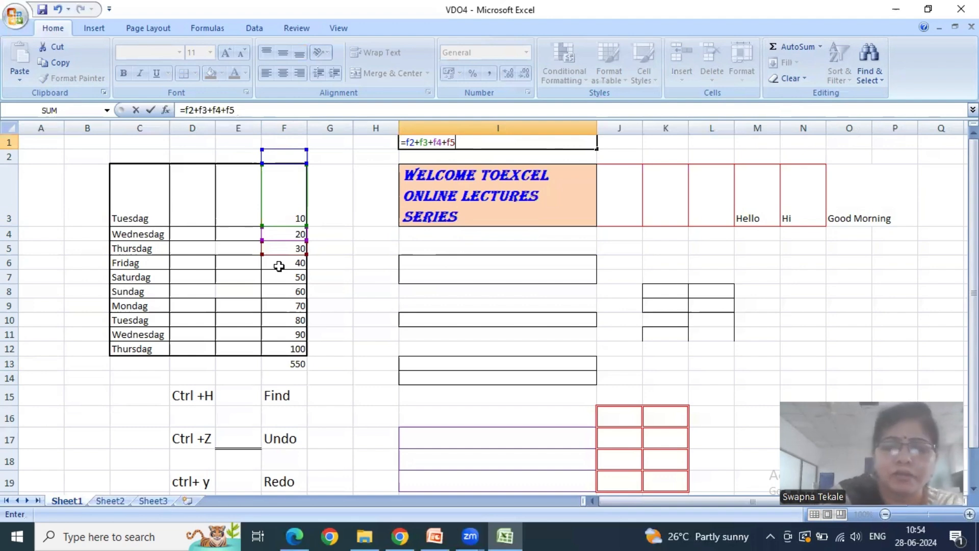
type("+f6+")
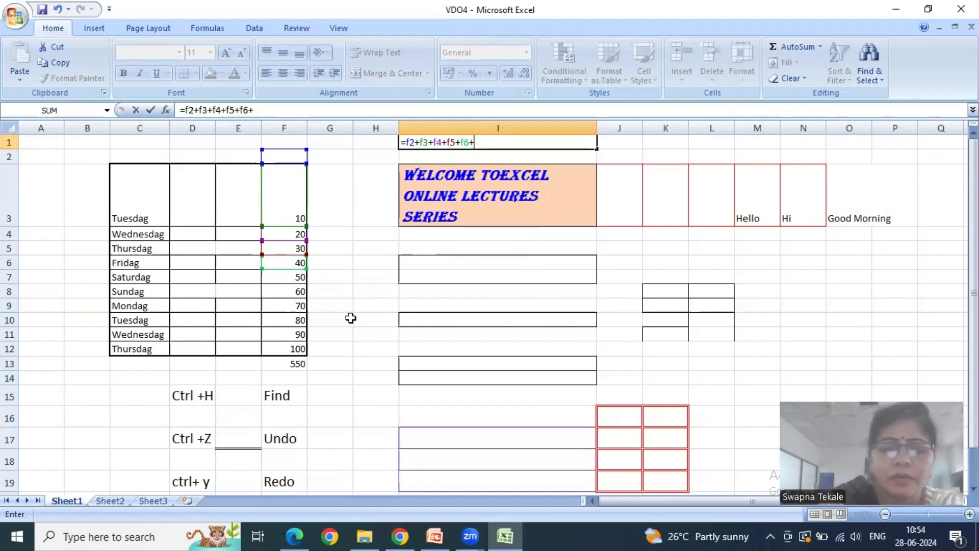
type("f7")
type("+f8+f9")
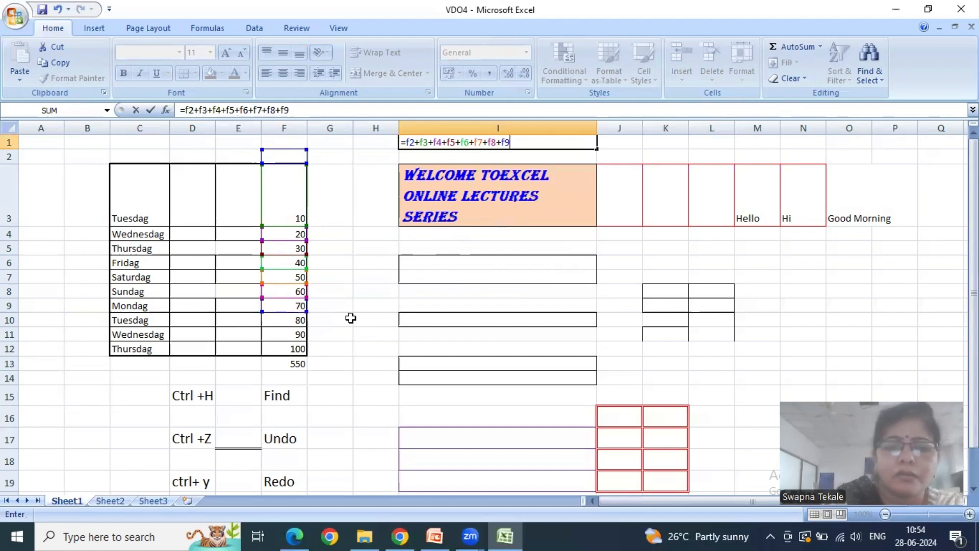
type("+f")
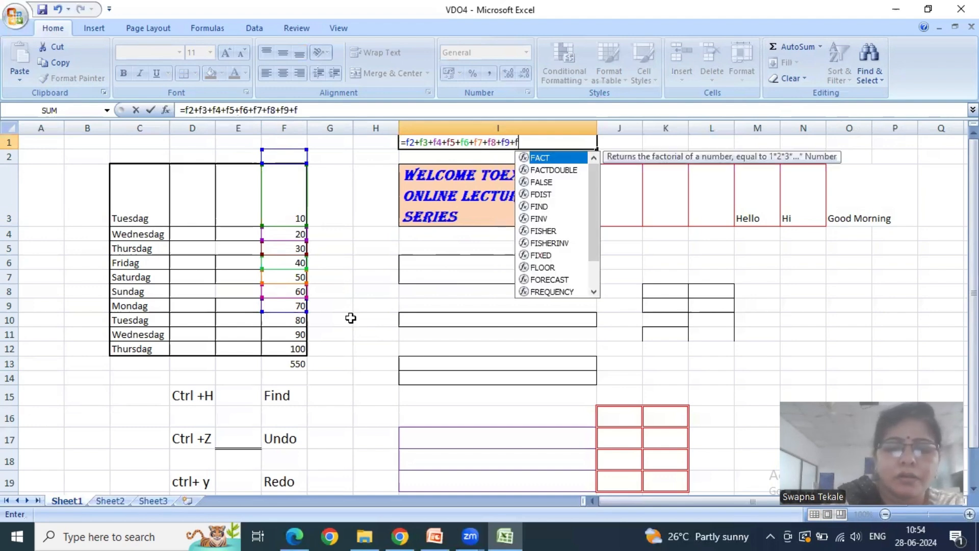
type("10")
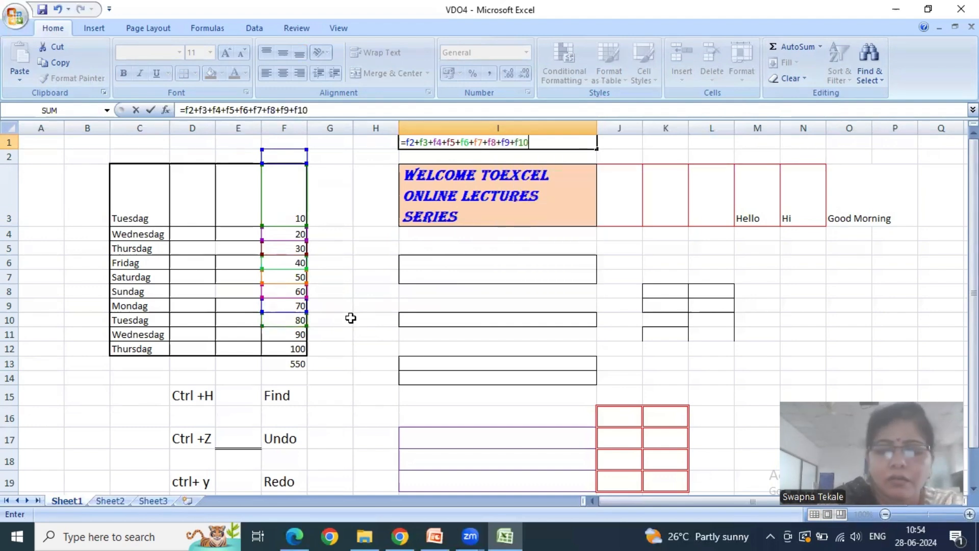
type("+f11")
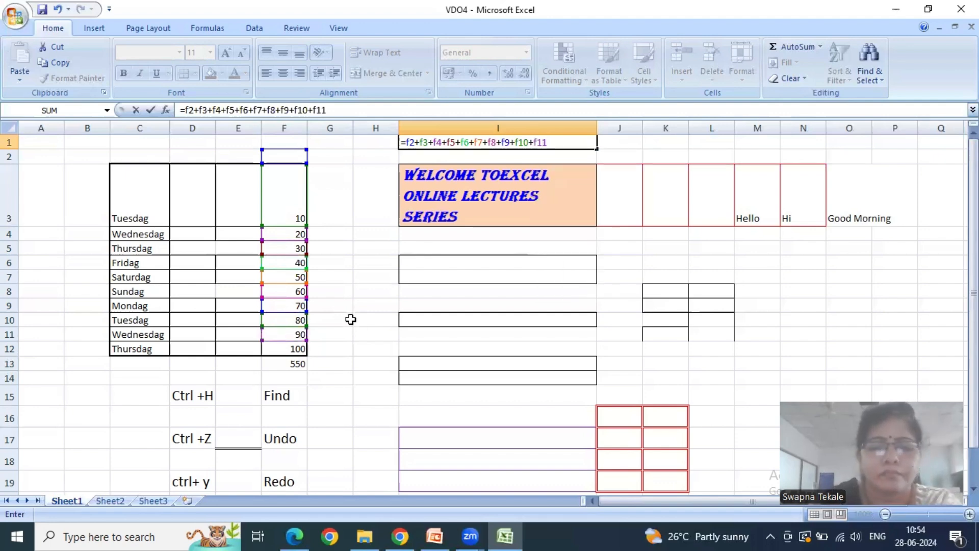
type("+f12")
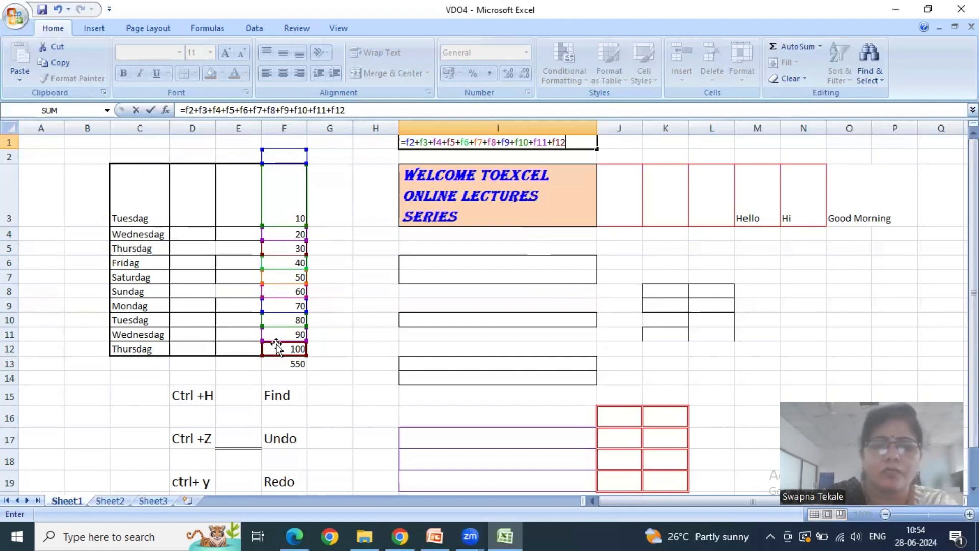
key("Return")
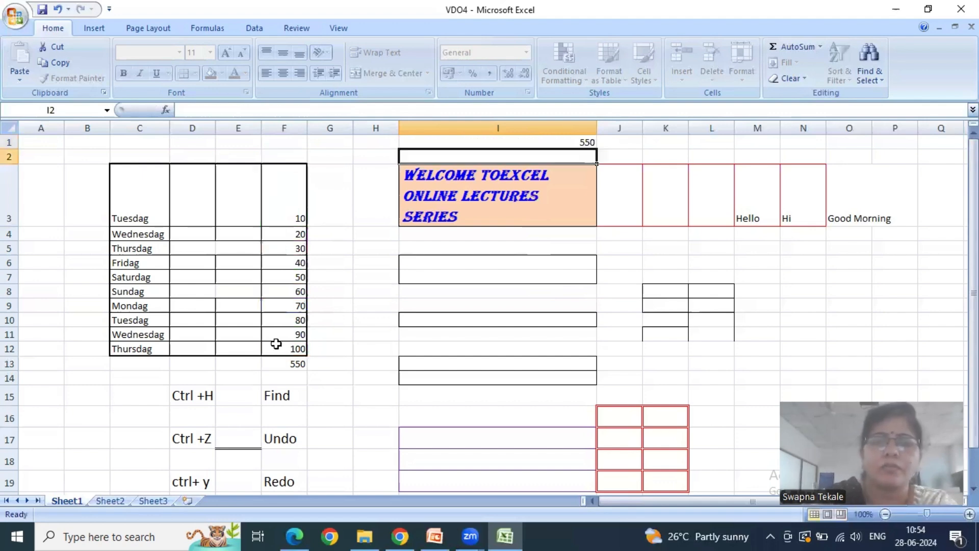
Highlight the cell-by-cell addition formula in I1 for review, leaving it as it is.
left_click(542, 142)
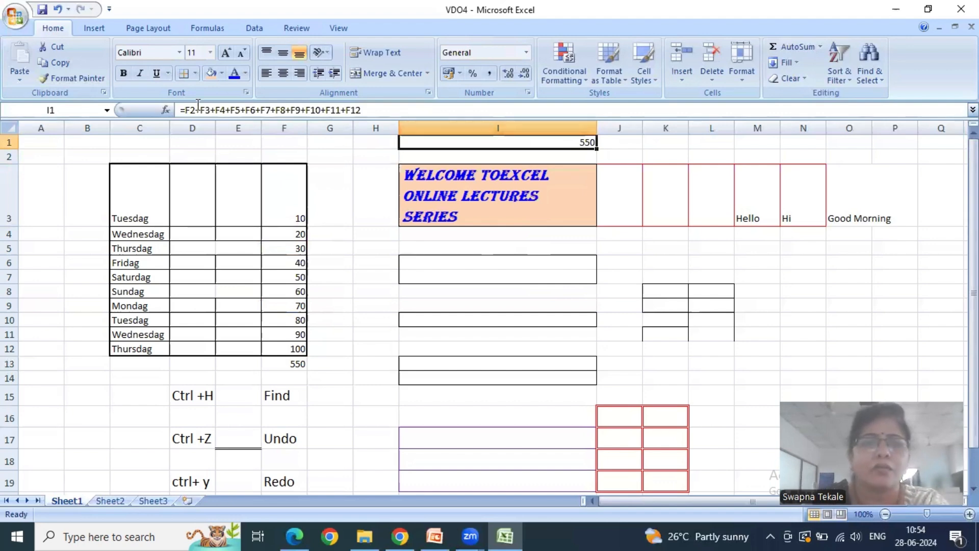
left_click_drag(182, 111, 373, 110)
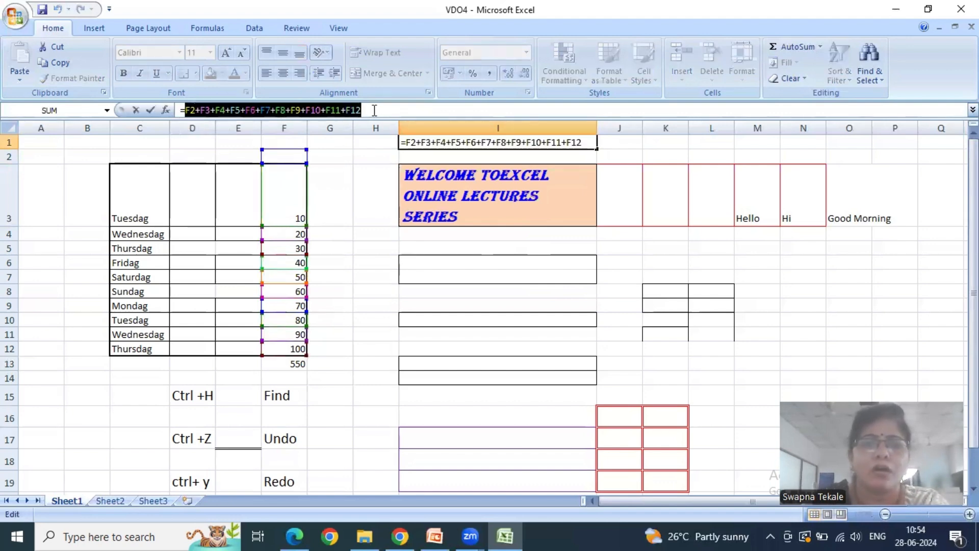
left_click(374, 110)
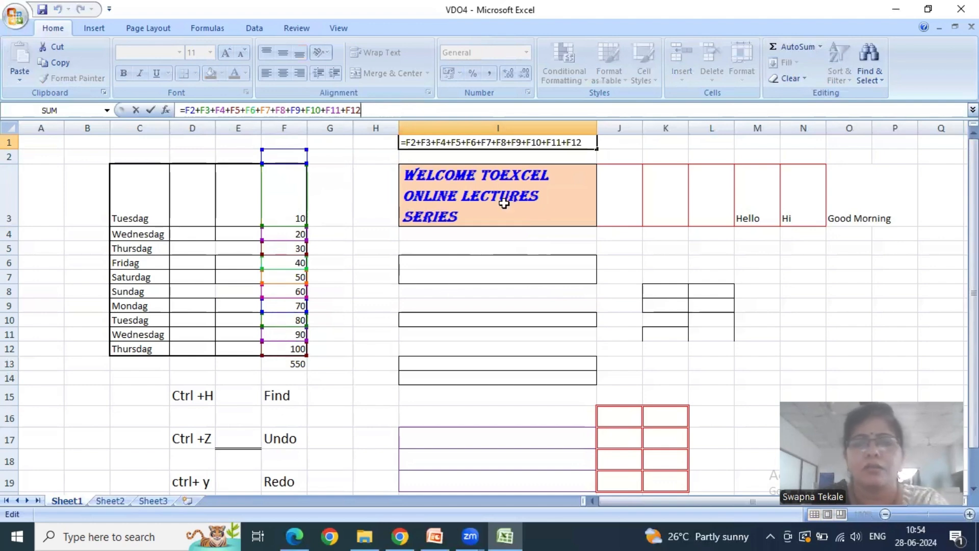
key("Return")
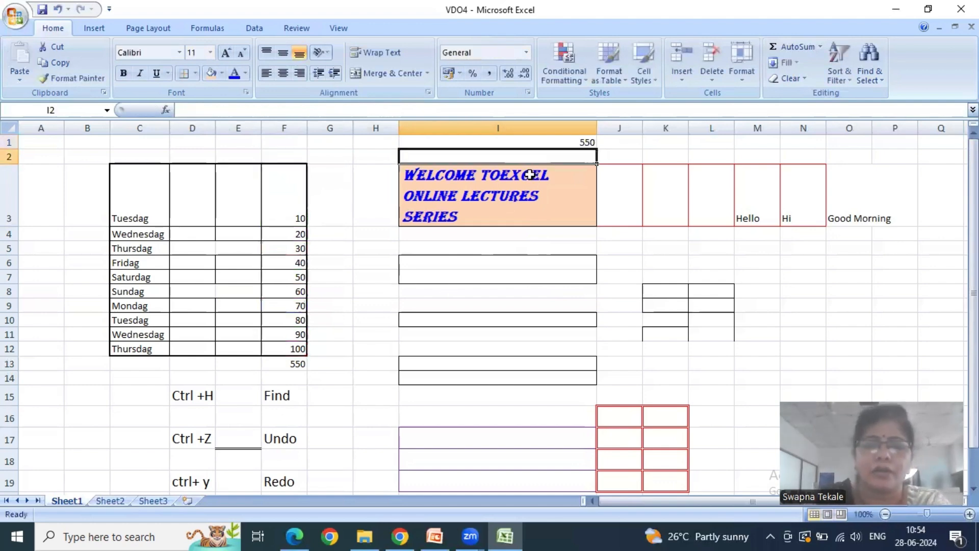
Compare the addition formula in I1 with the AutoSum function in F13.
left_click(551, 140)
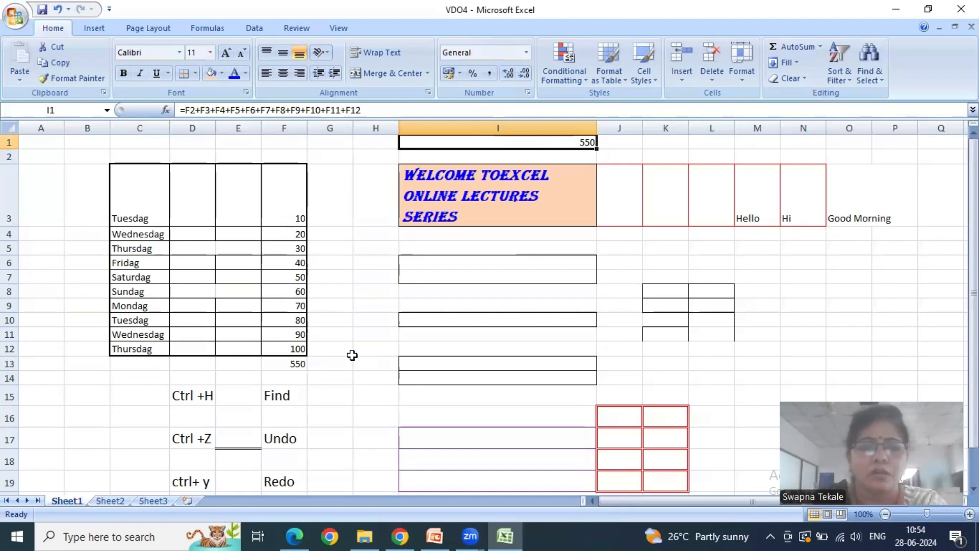
left_click(299, 365)
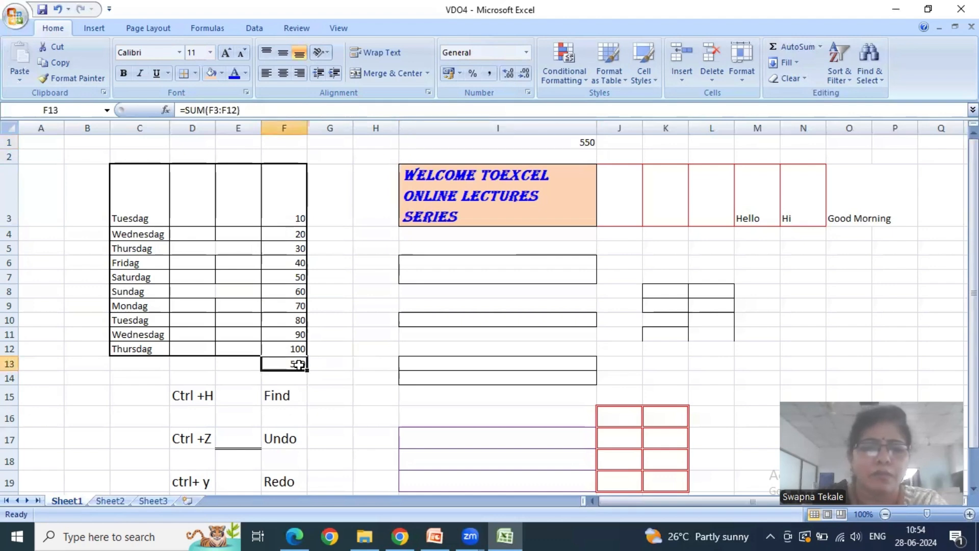
left_click(586, 143)
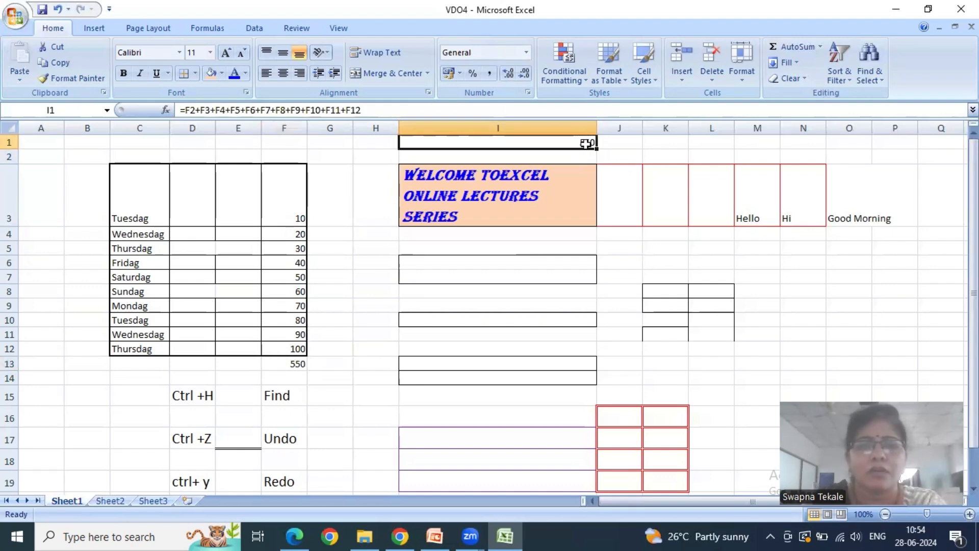
left_click(371, 331)
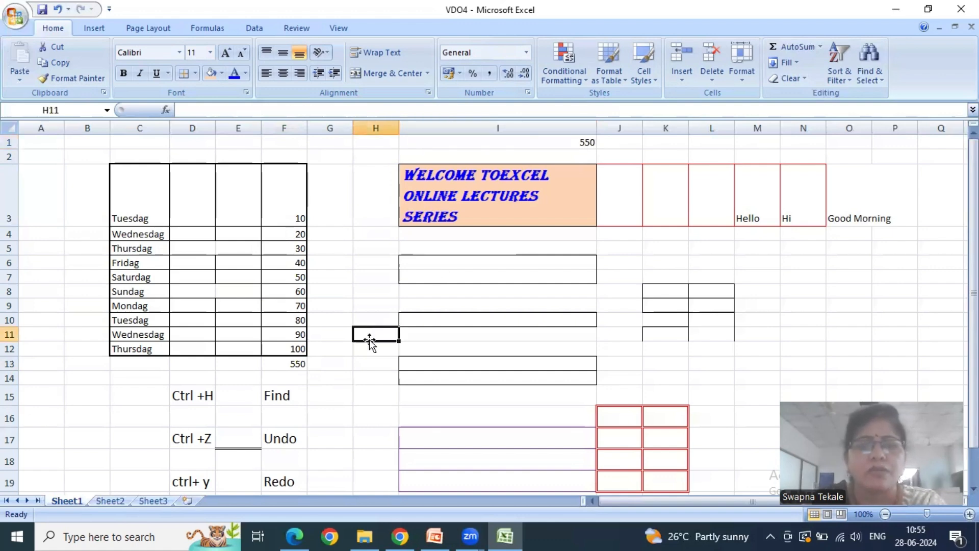
left_click(573, 144)
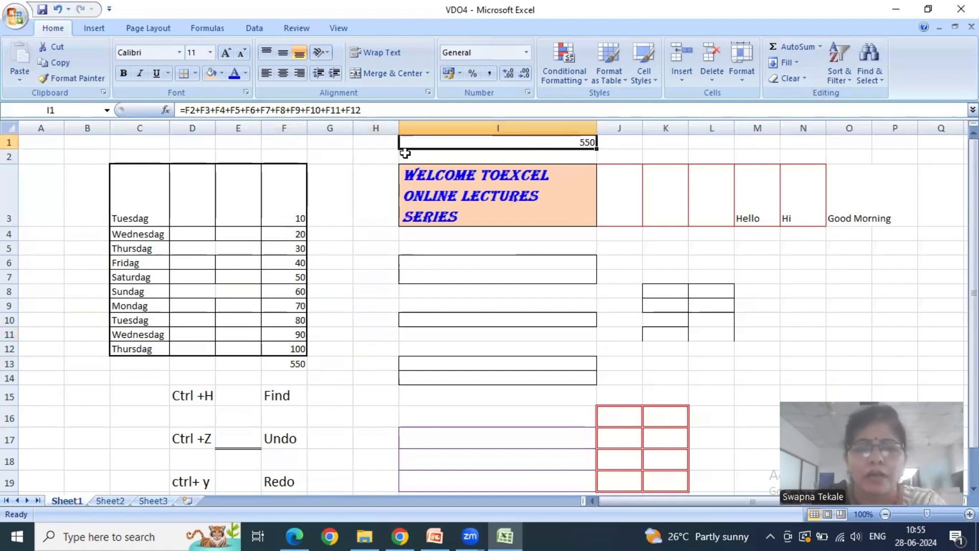
left_click_drag(185, 110, 367, 110)
left_click(367, 110)
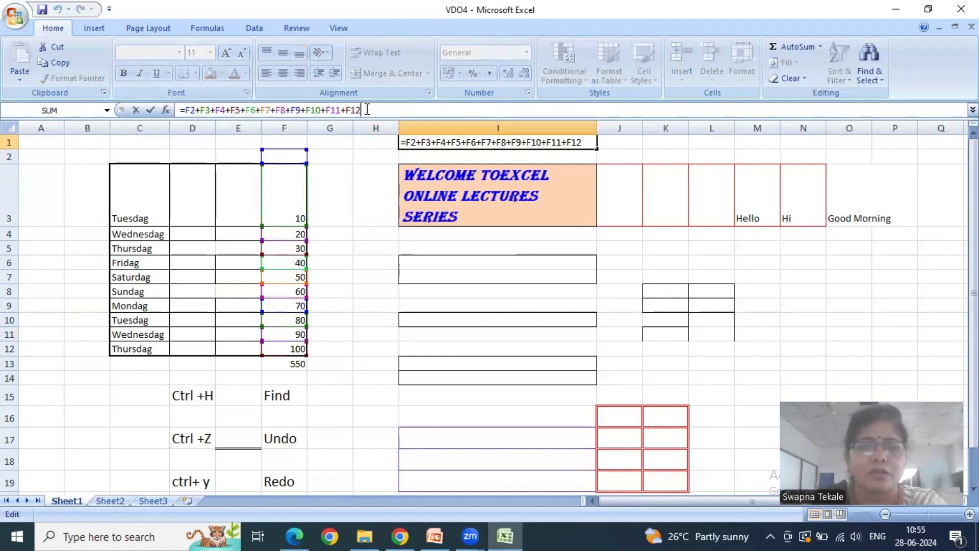
key("Return")
left_click(292, 362)
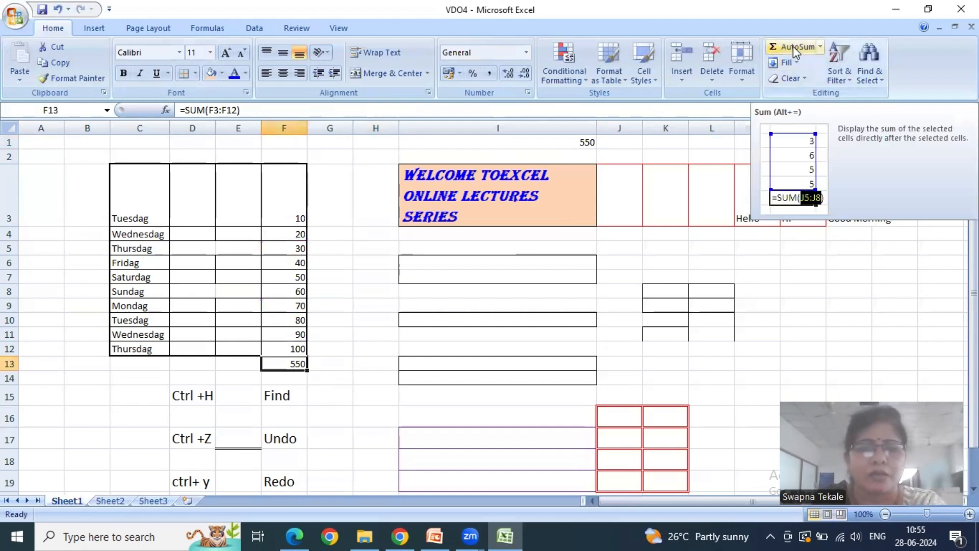
left_click(556, 140)
left_click(298, 362)
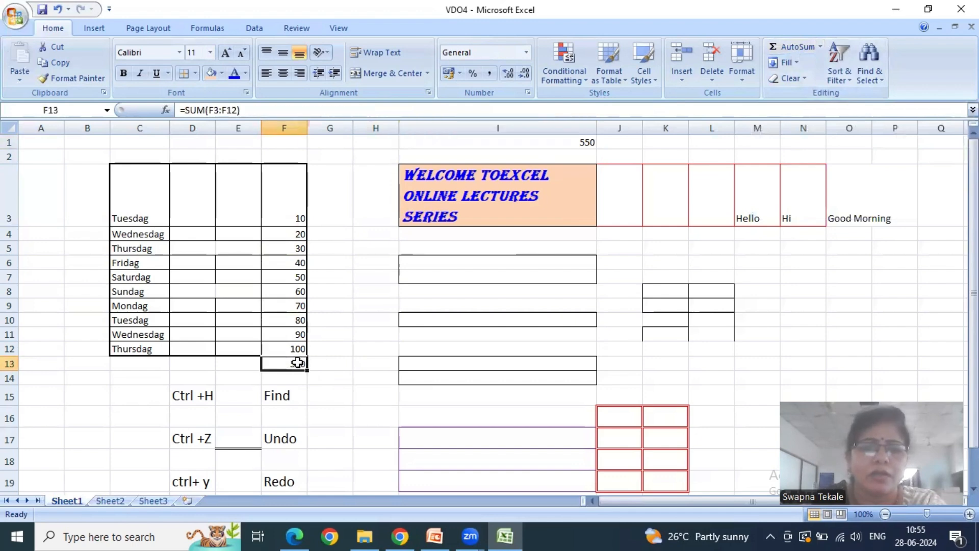
left_click_drag(185, 110, 243, 111)
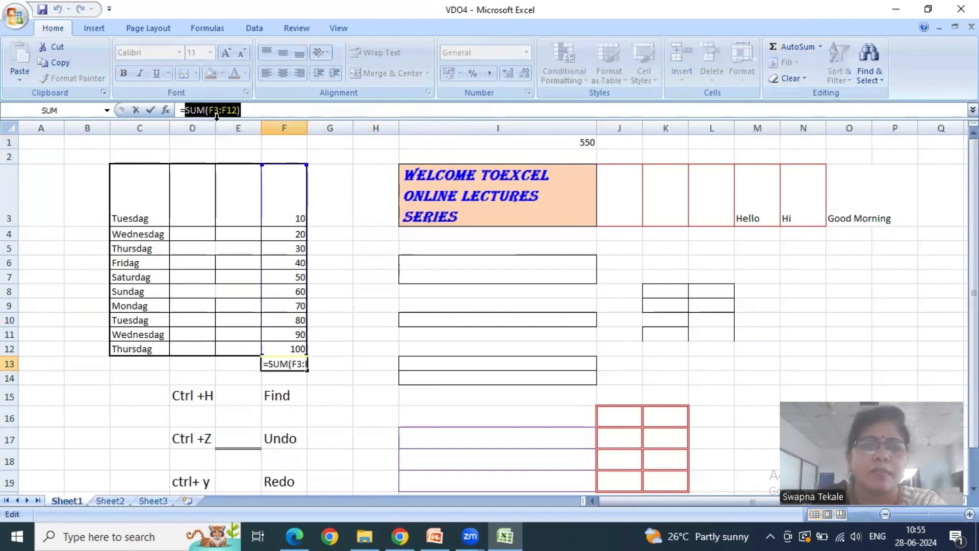
left_click(296, 213)
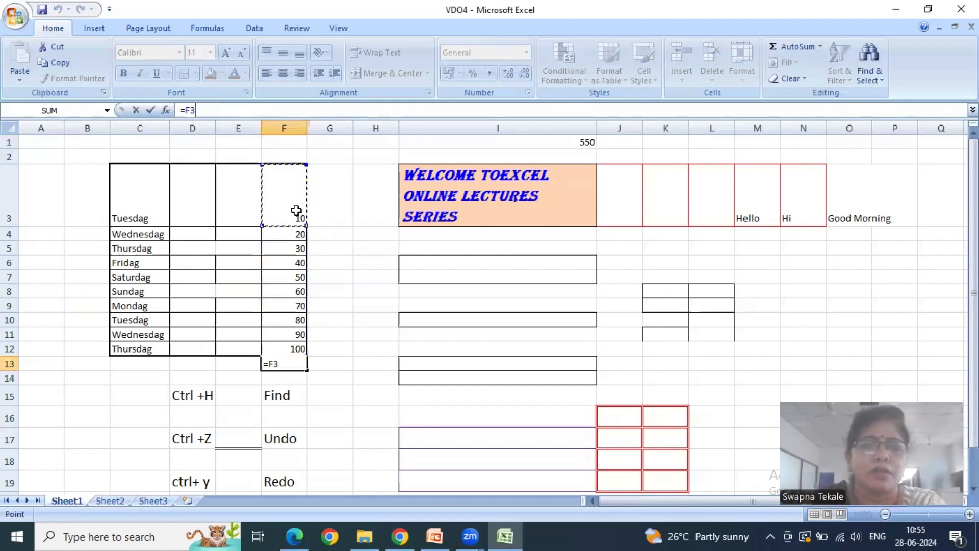
left_click(282, 349)
key("F2")
key("Return")
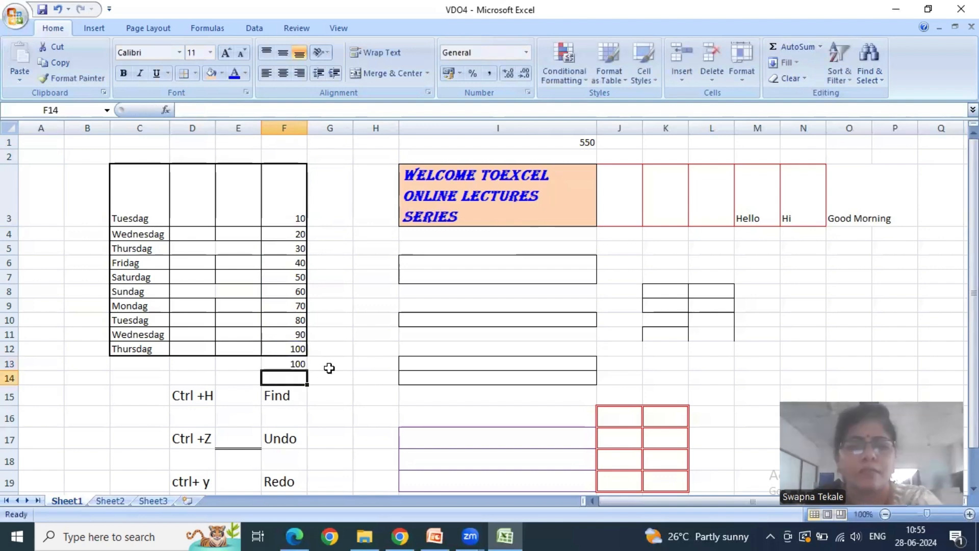
key("ctrl+z")
left_click(322, 363)
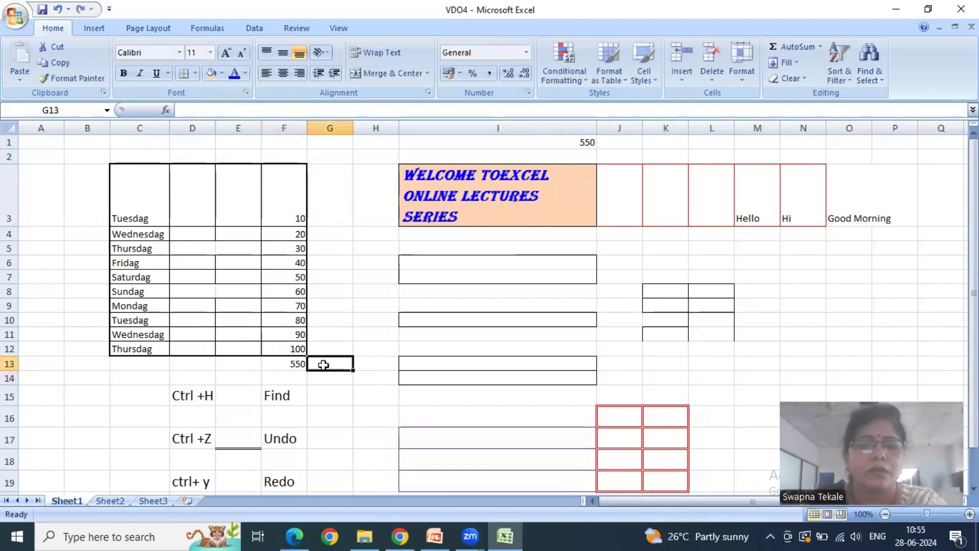
Inspect the SUM function in F13 and clear the cell-by-cell addition formula from cell I1.
left_click(293, 363)
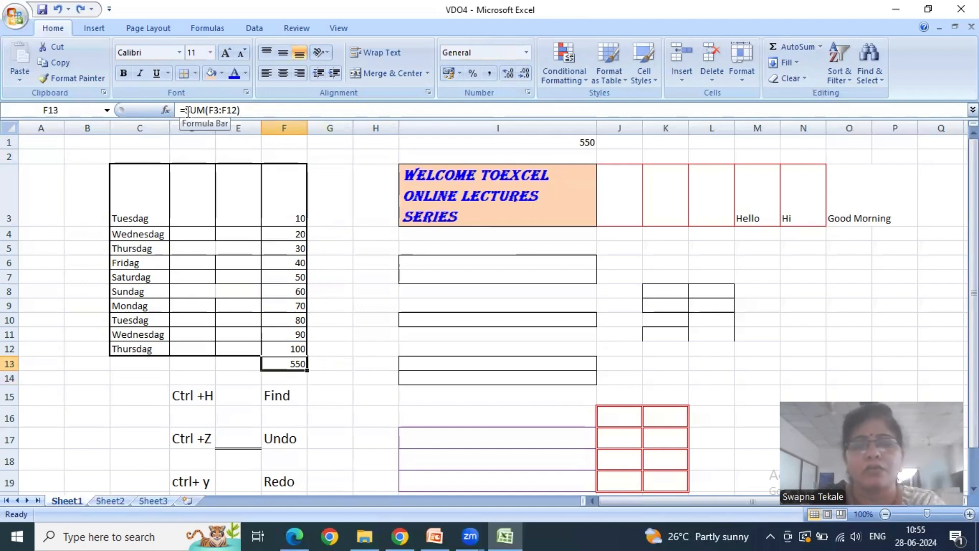
left_click(564, 143)
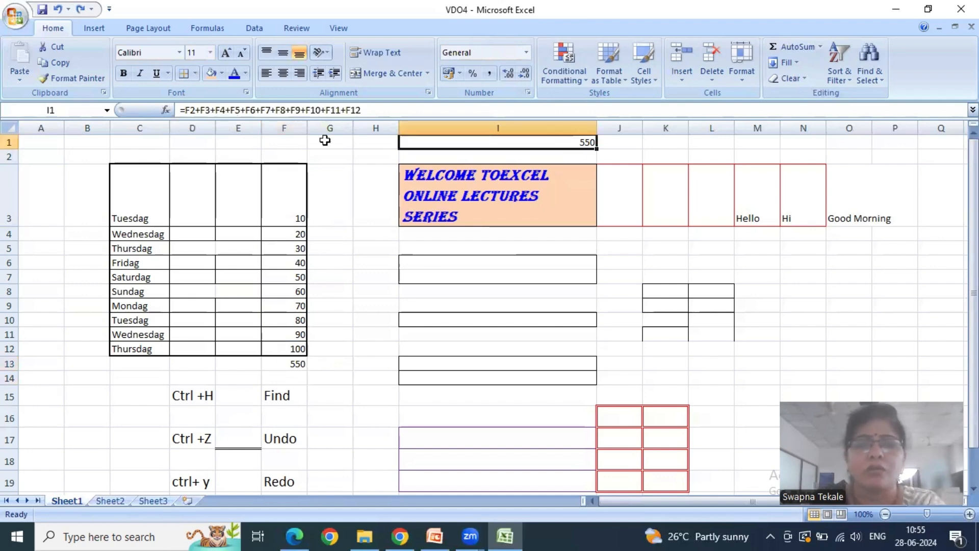
double_click(485, 137)
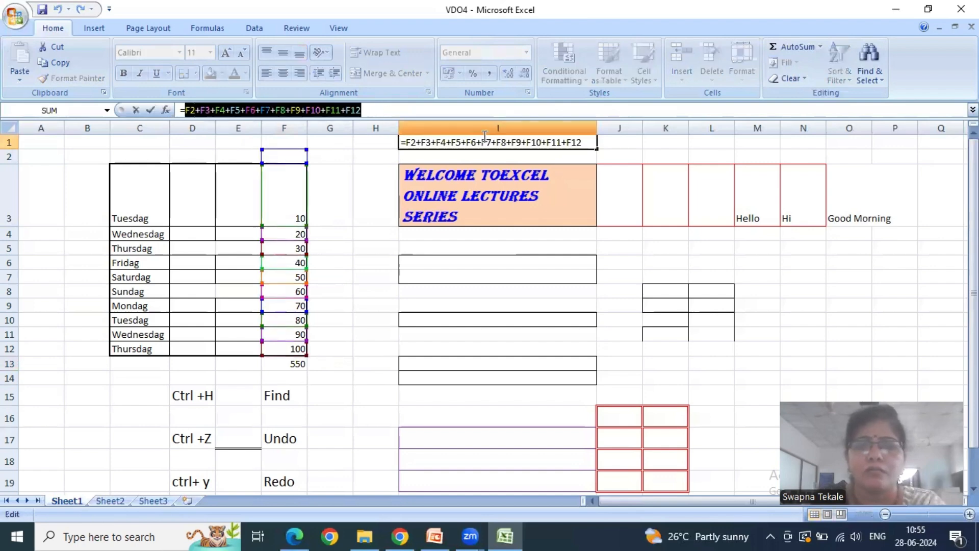
left_click(618, 142)
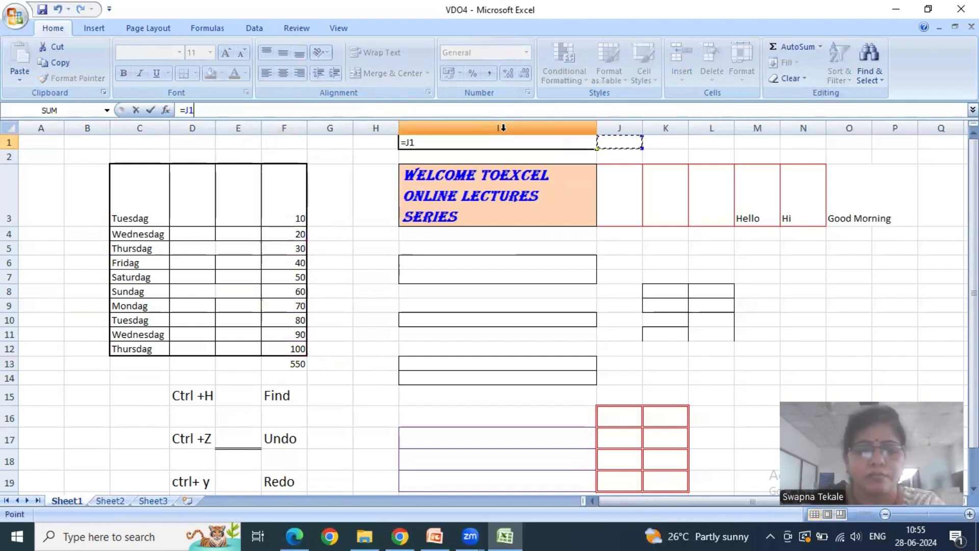
key("ctrl+z")
key("ctrl+y")
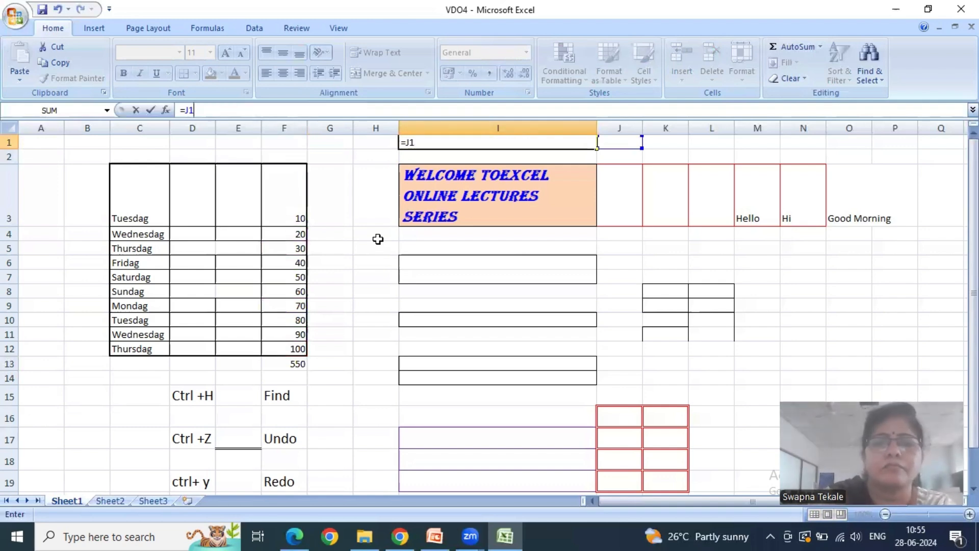
left_click(378, 238)
left_click(516, 138)
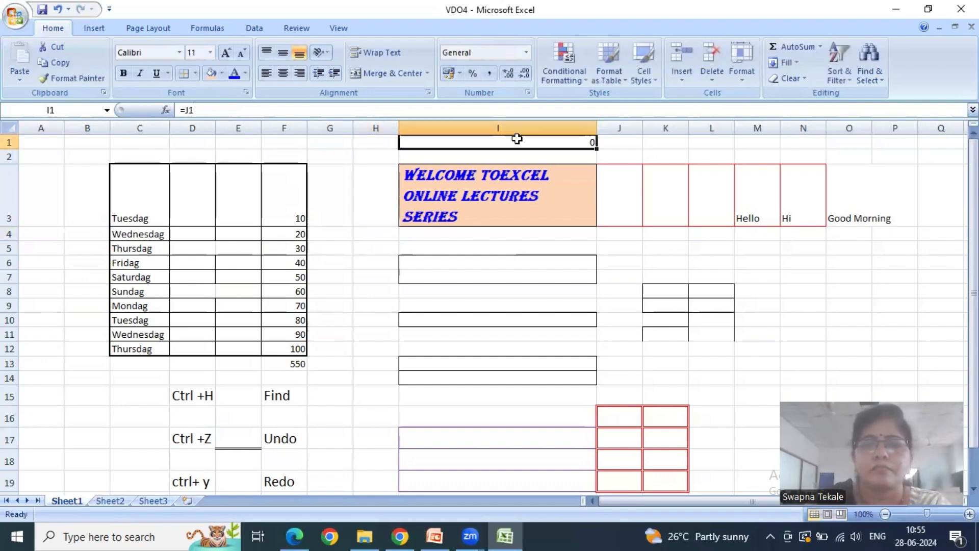
left_click(345, 258)
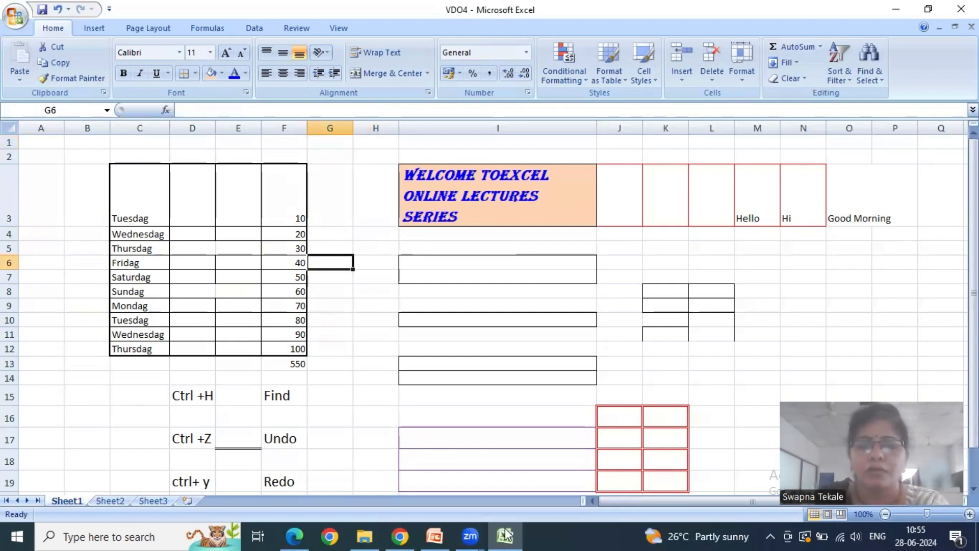
Edit the SUM function in F13 to add 100, making it =SUM(F3:F12)+100.
left_click(286, 365)
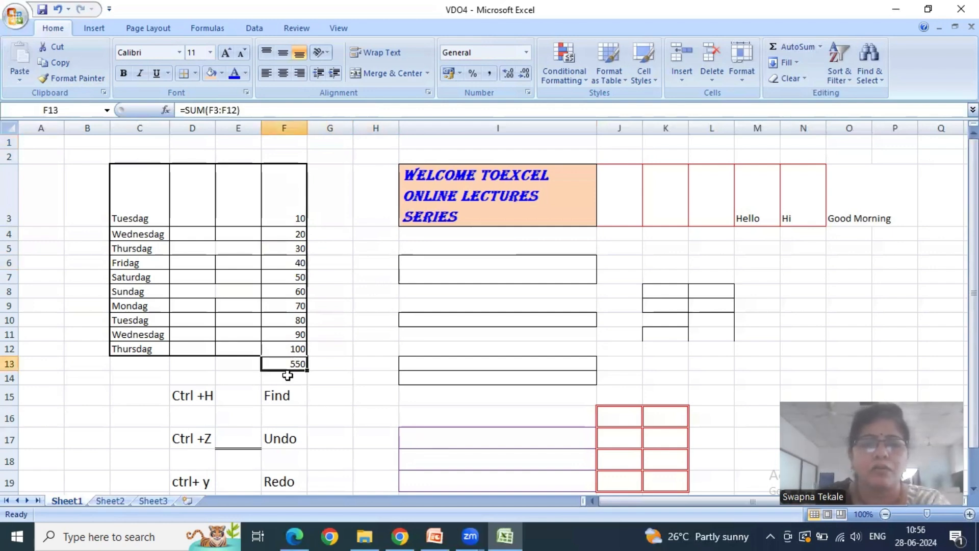
left_click(271, 109)
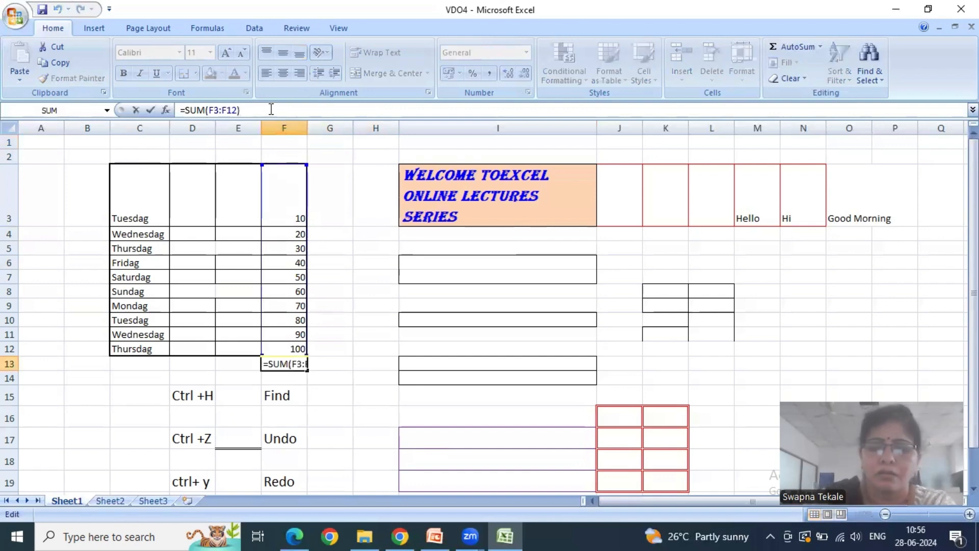
type("+")
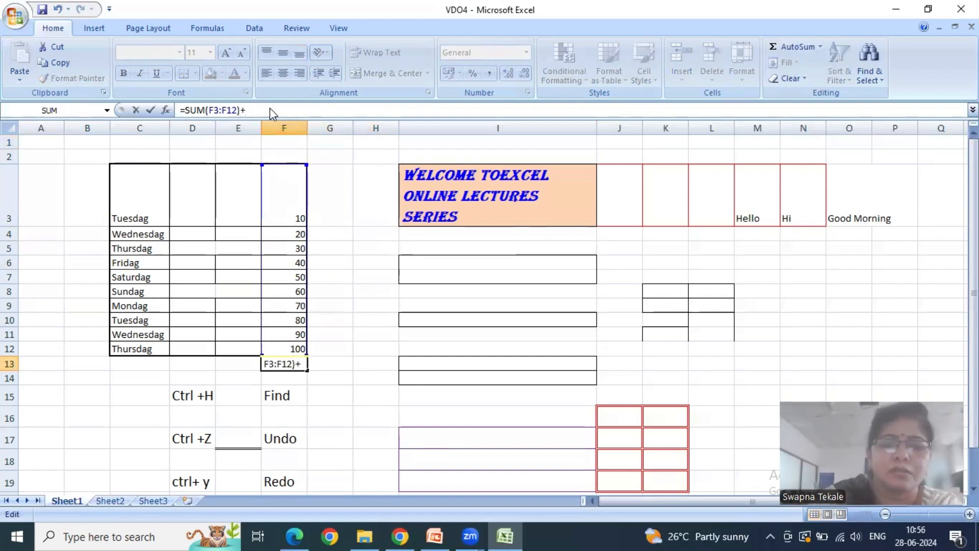
type("100")
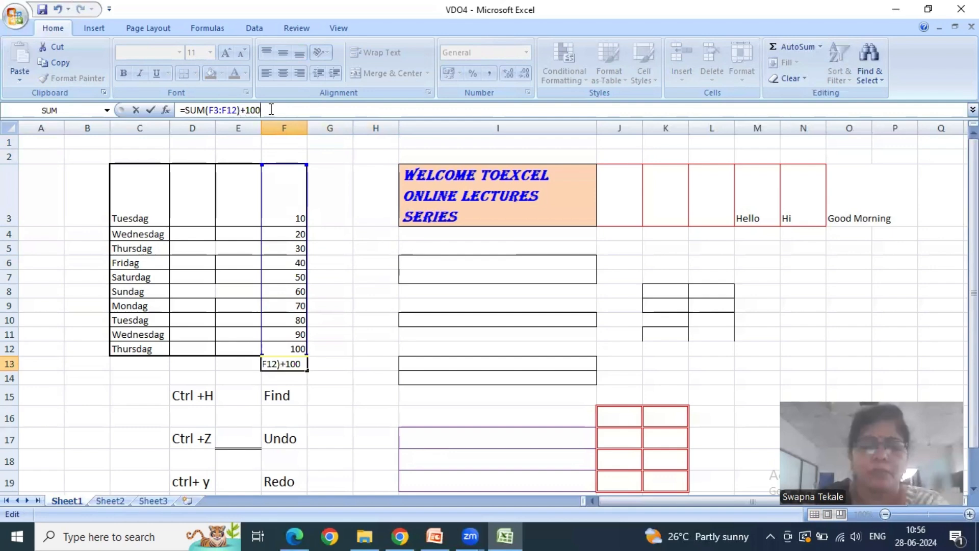
key("Return")
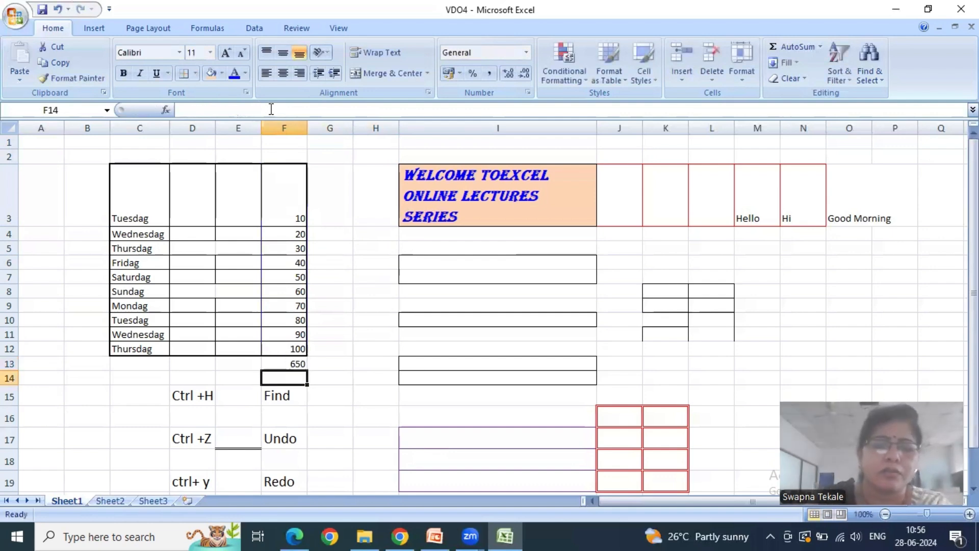
Extend the formula in F13 to subtract 50, making it =SUM(F3:F12)+100-50.
left_click(293, 363)
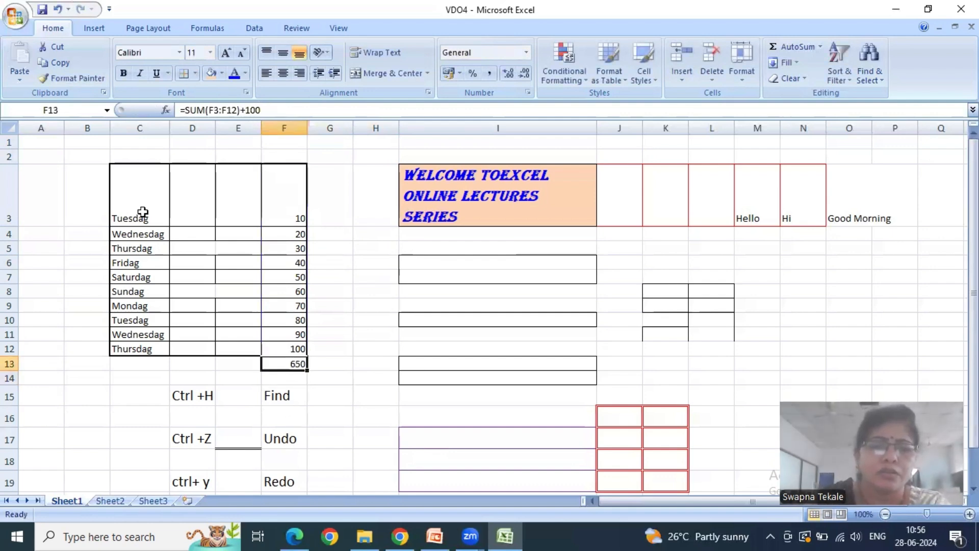
left_click(288, 110)
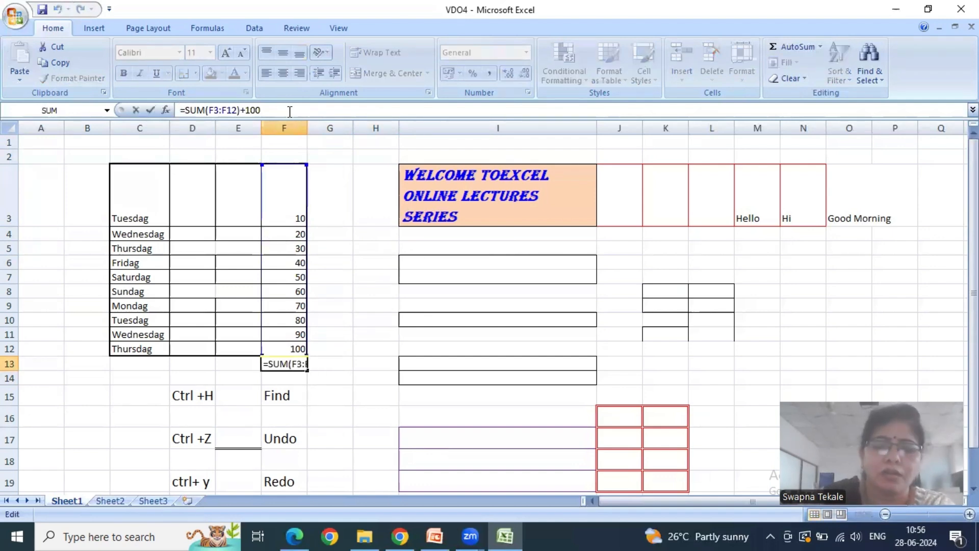
type("-50")
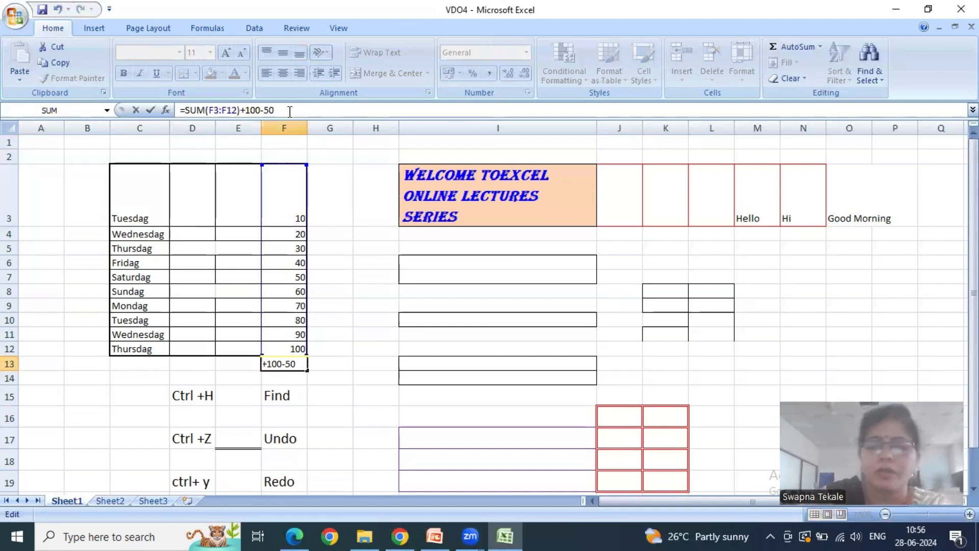
key("Return")
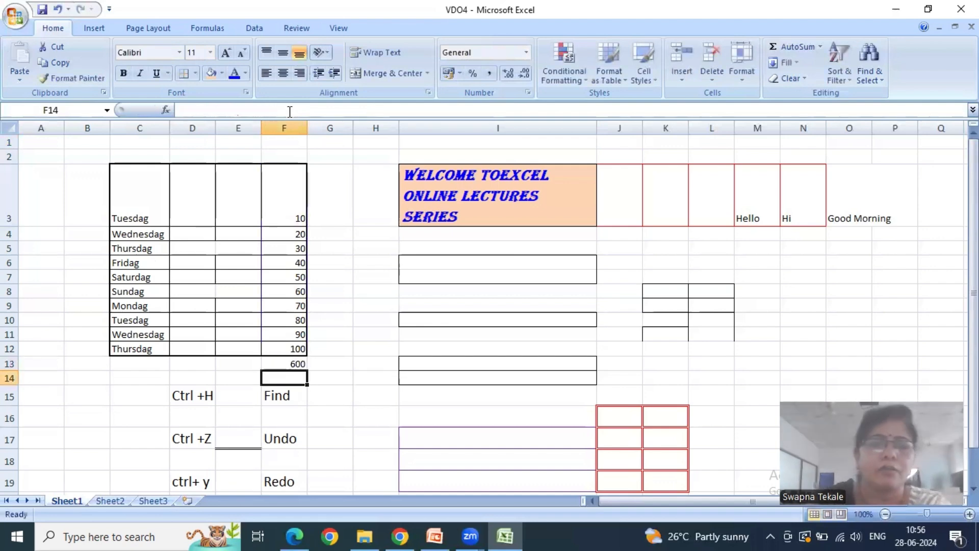
left_click(302, 365)
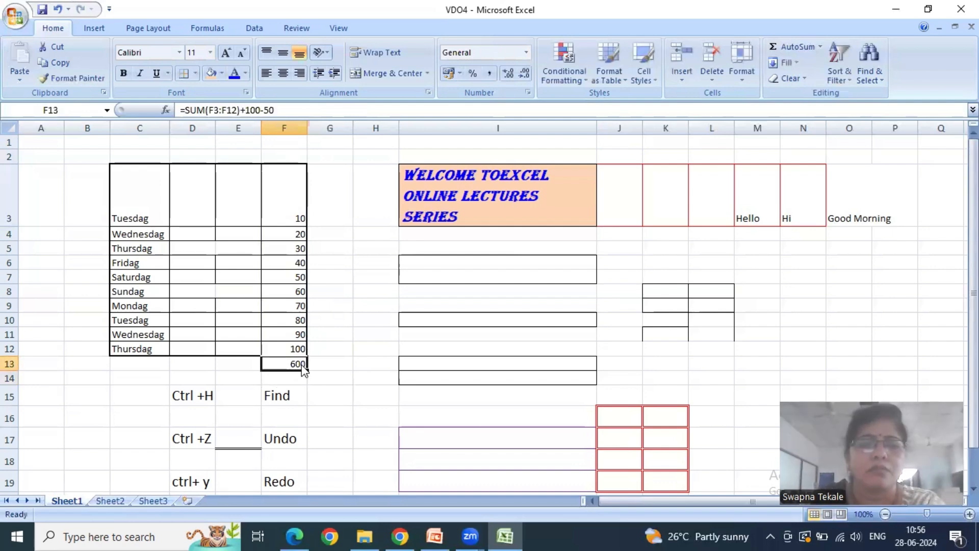
left_click(335, 375)
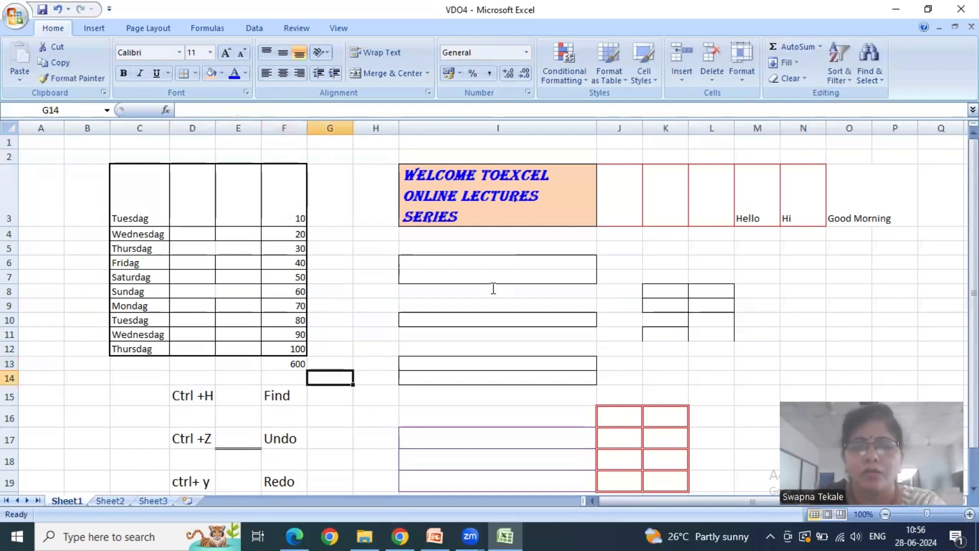
Switch to PowerPoint to review the Font Group and Editing Group slides, and return to the Excel worksheet.
key("alt+Tab")
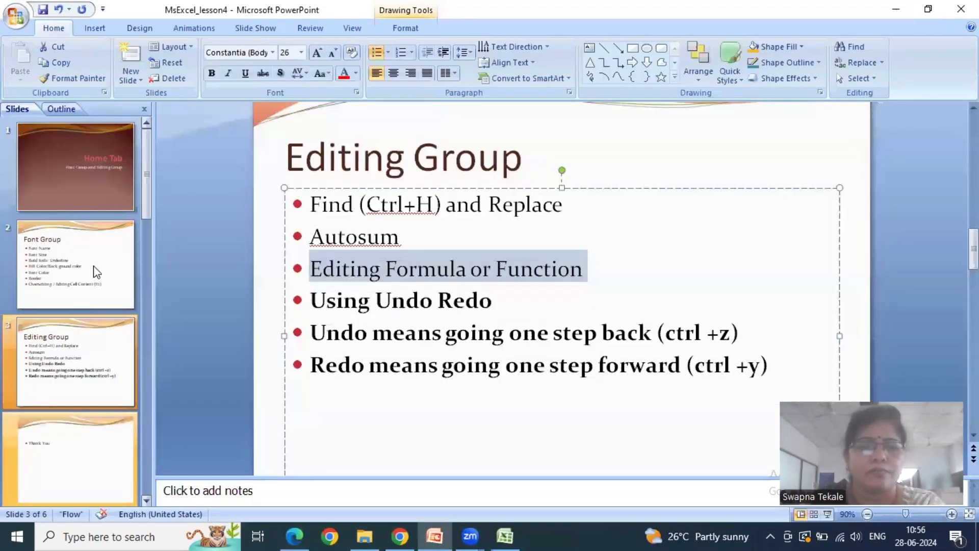
left_click(96, 272)
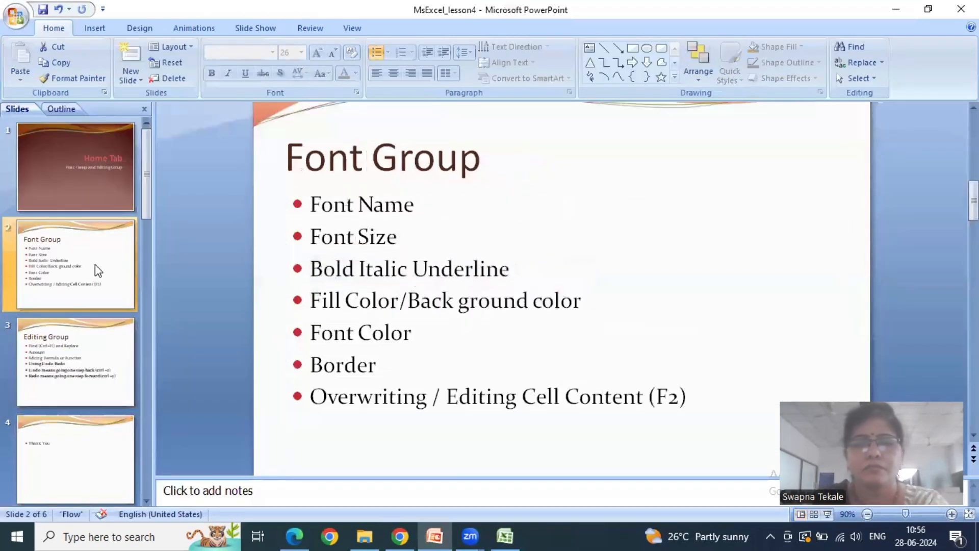
left_click(113, 365)
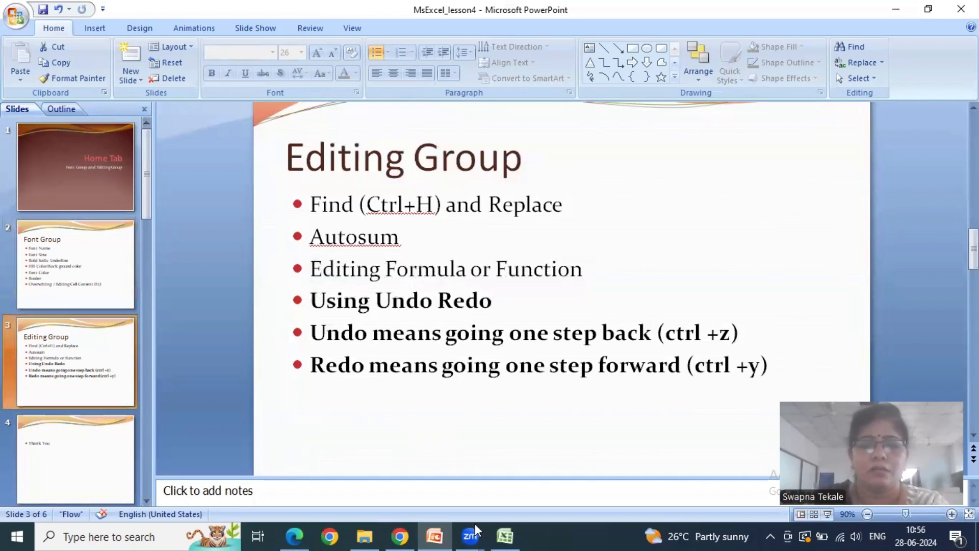
left_click(505, 535)
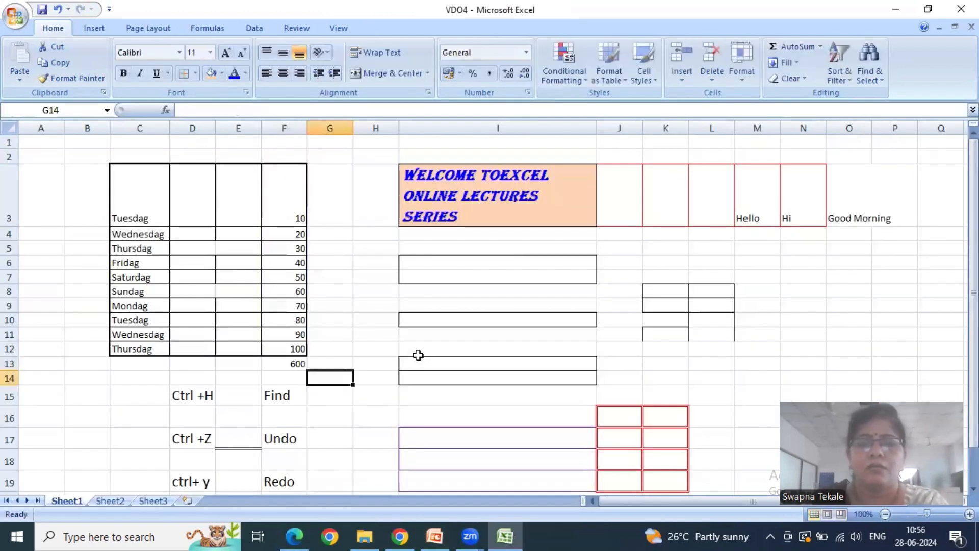
left_click(418, 354)
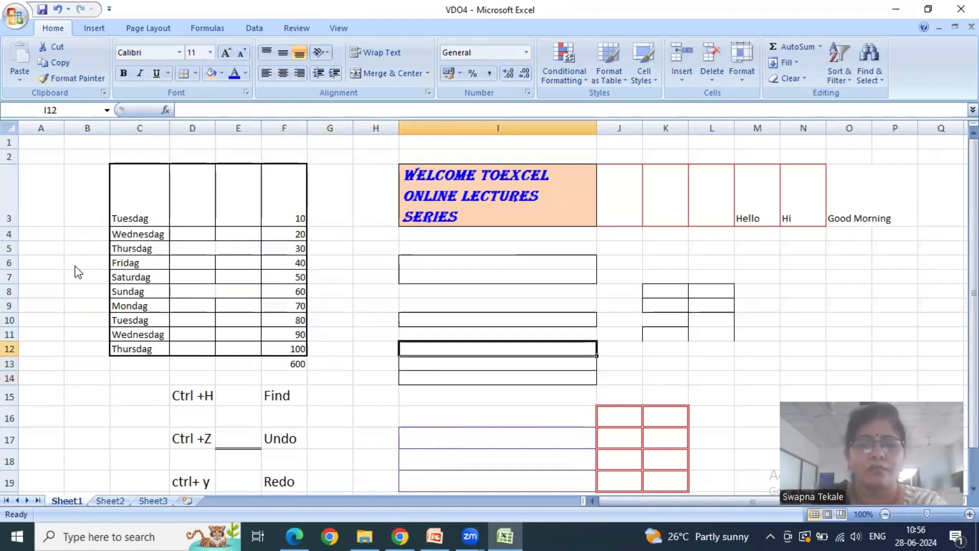
Switch to PowerPoint and go through the Font Group and Editing Group slides to the closing Thank You slide.
key("alt+Tab")
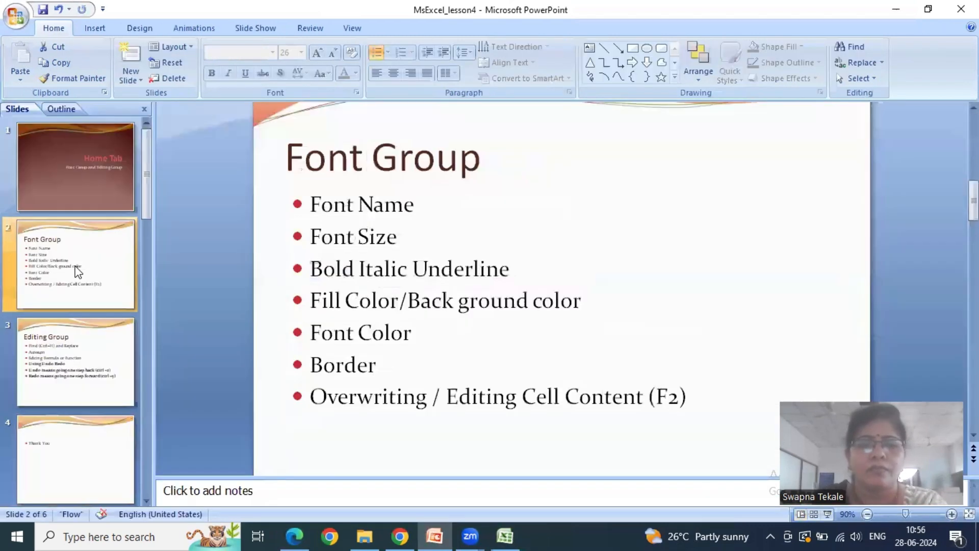
left_click(102, 350)
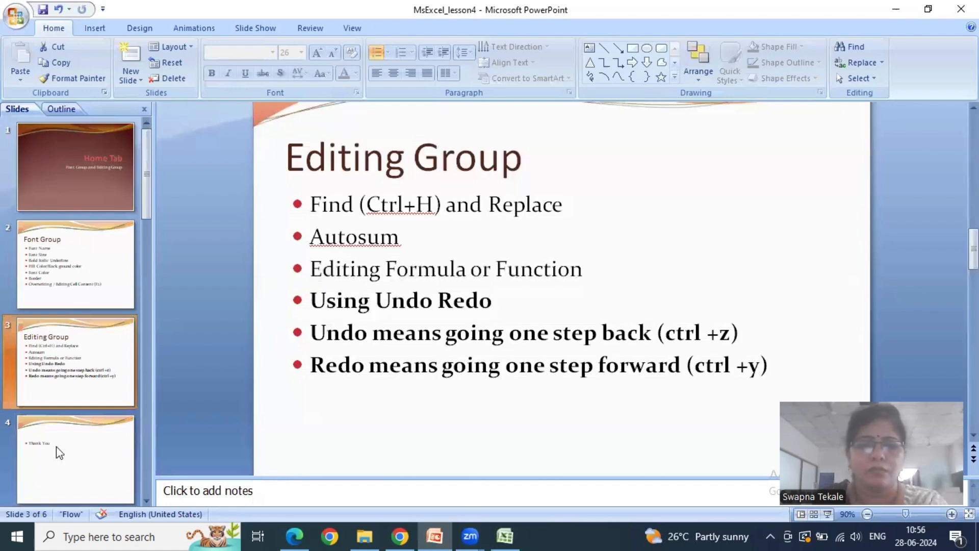
key("Page_Down")
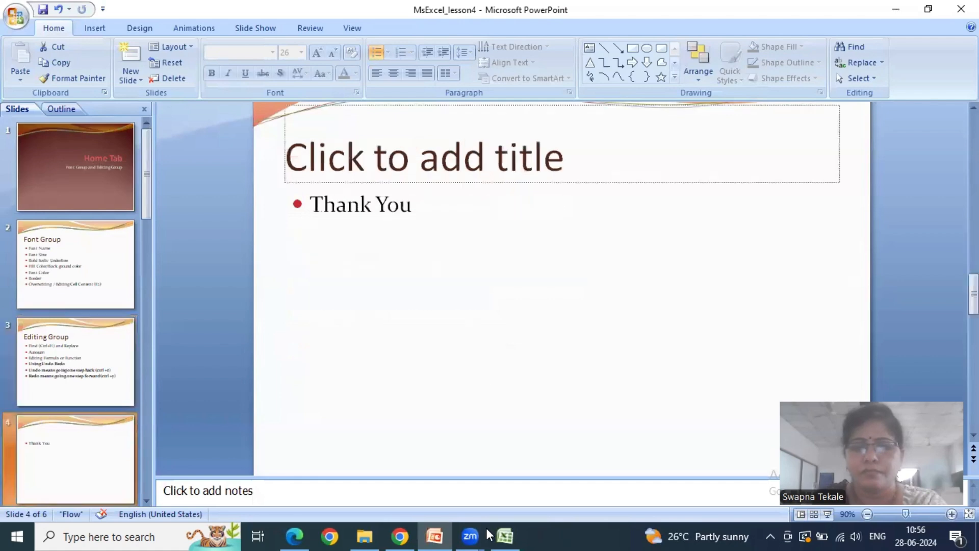